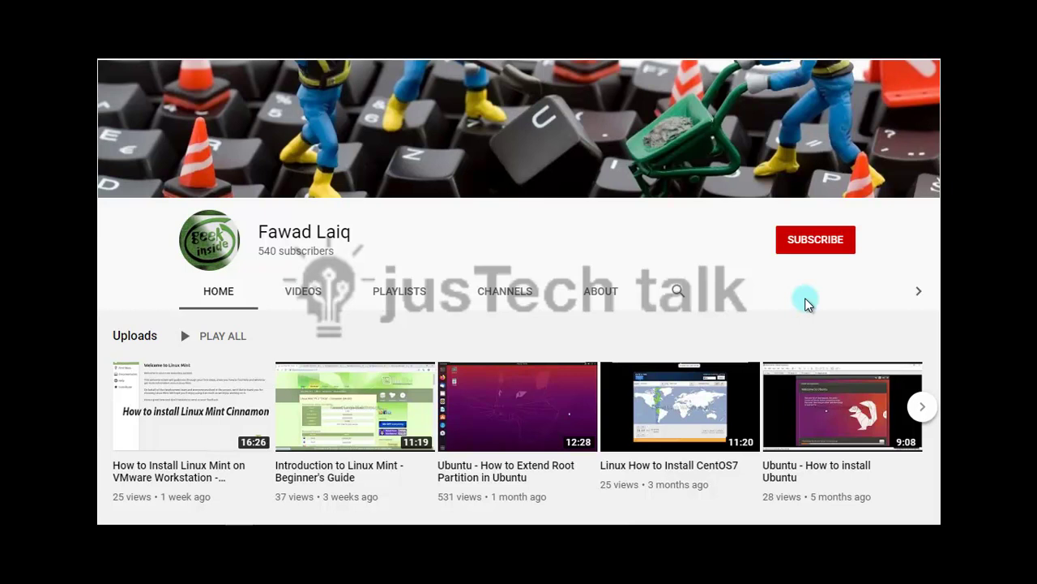
- Subscribe to the tech channel and set its notification bell to All
click(825, 244)
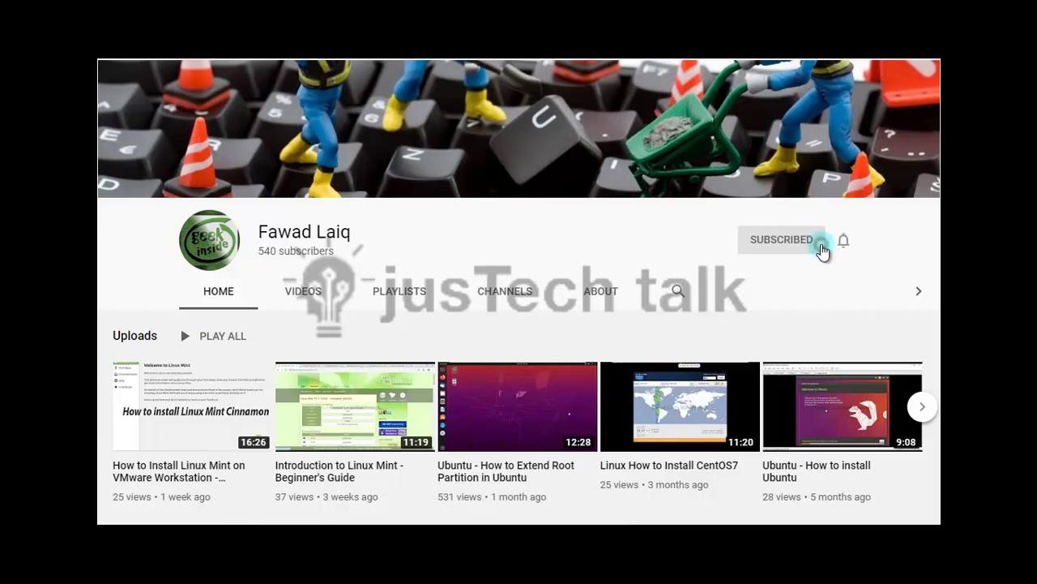
click(843, 243)
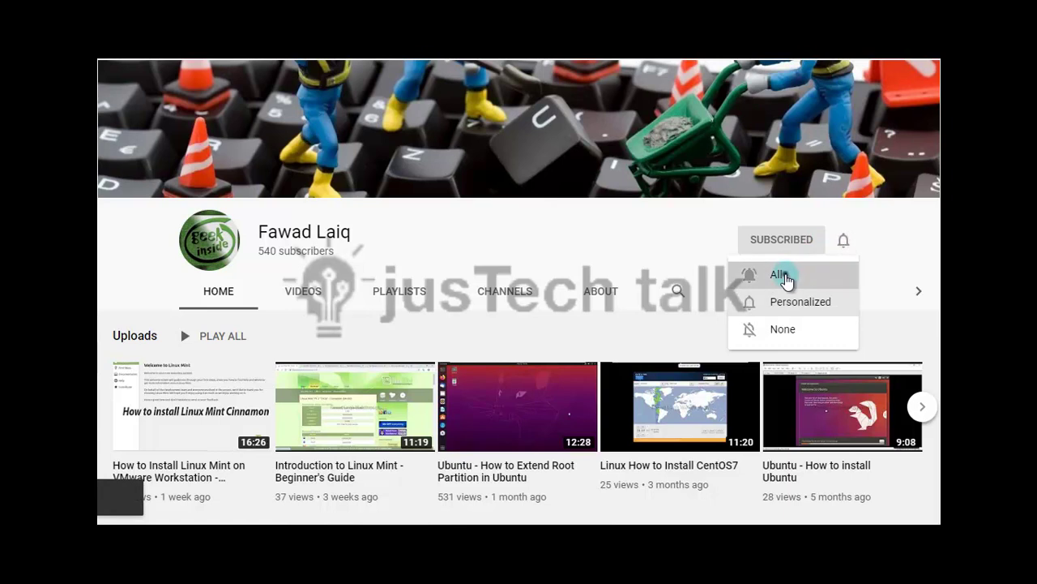
click(783, 275)
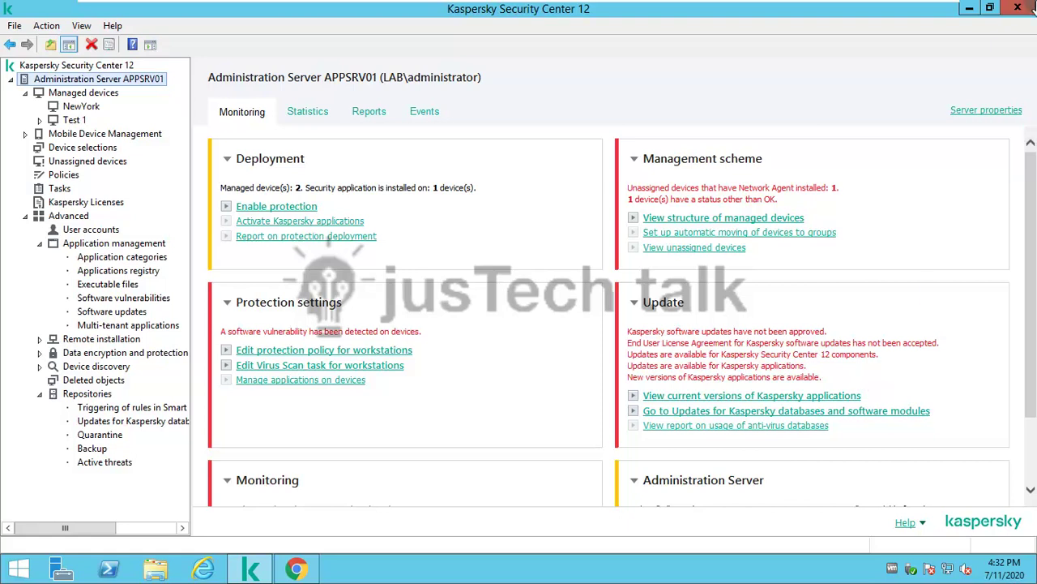
- Switch to the WS02 workstation virtual machine from the VMware toolbar
mouse_move(729, 7)
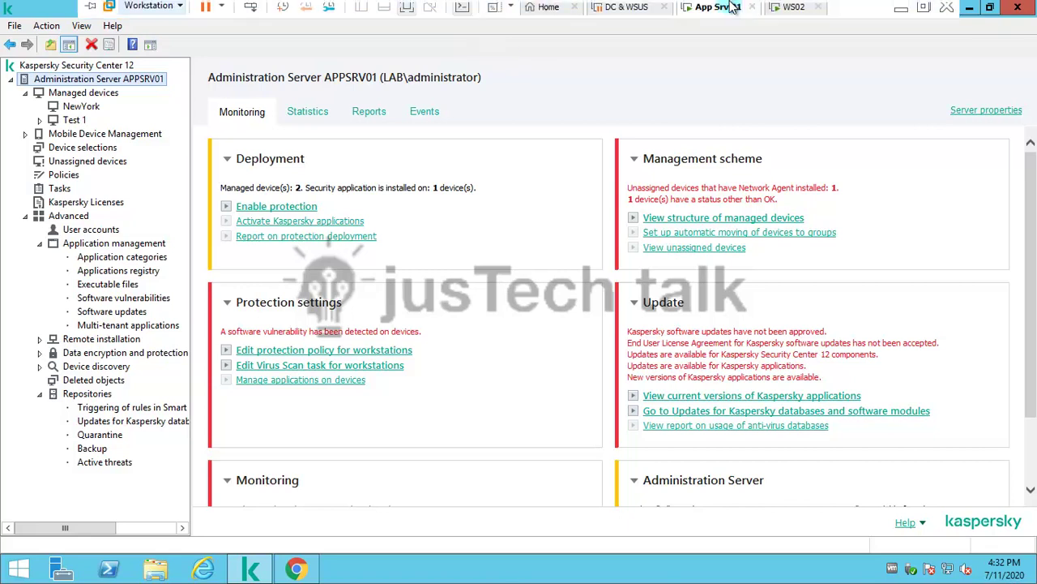
click(794, 11)
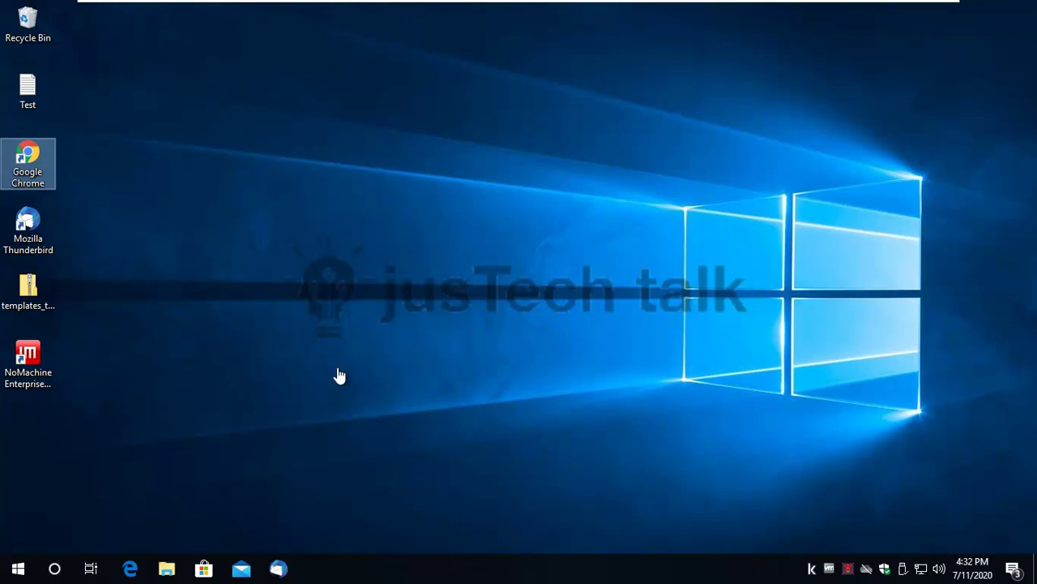
- Load facebook.com in Chrome on WS02, dismiss the Translate offer, and return to App Srv 01
double_click(33, 169)
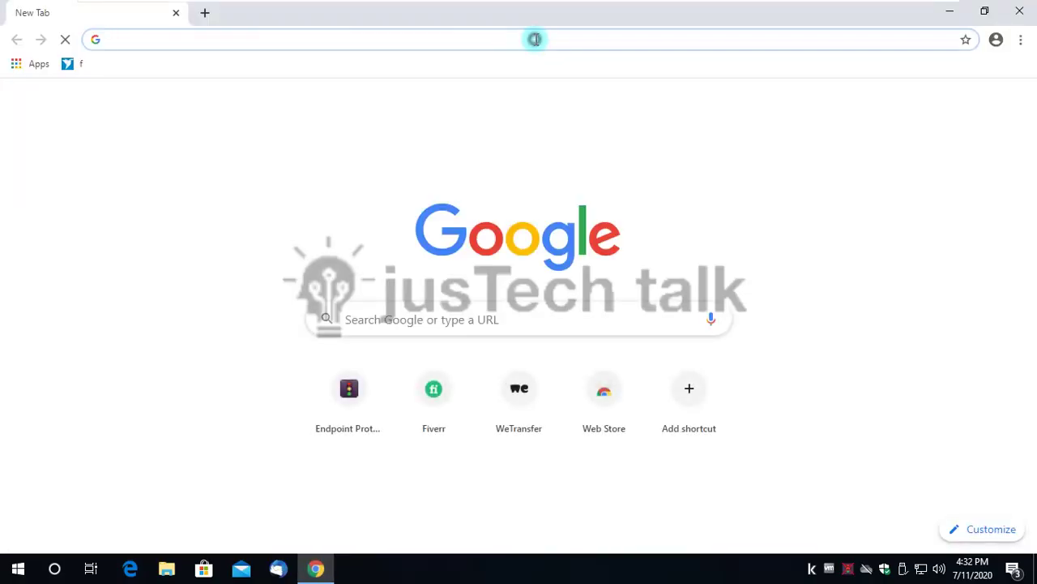
text(https:/)
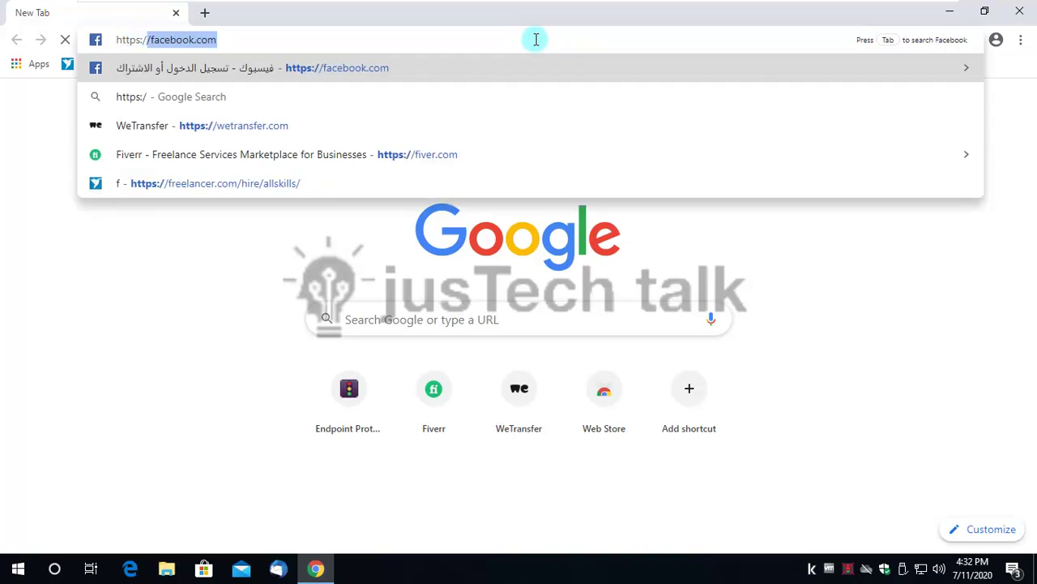
key(Return)
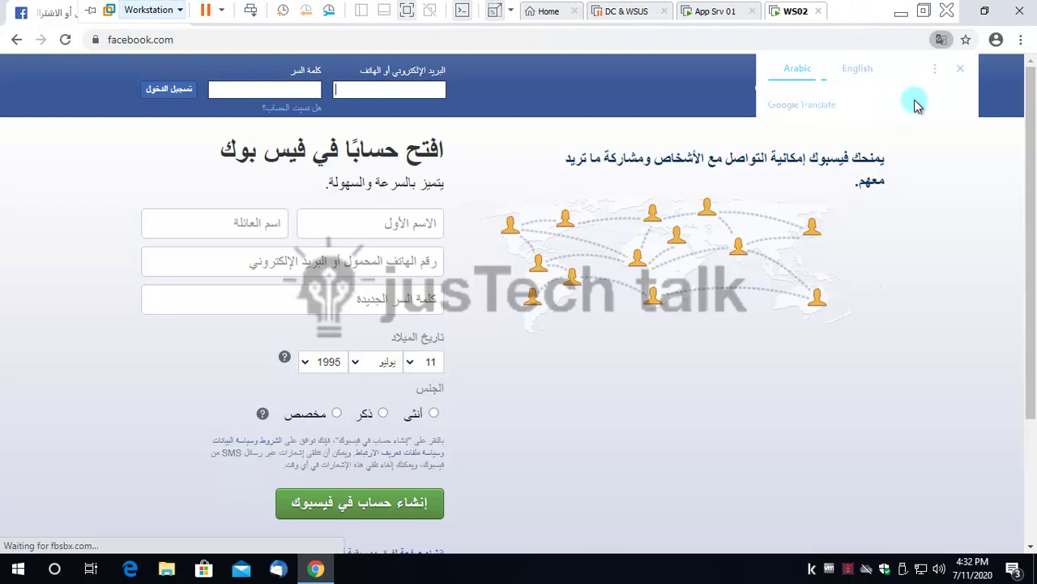
click(962, 70)
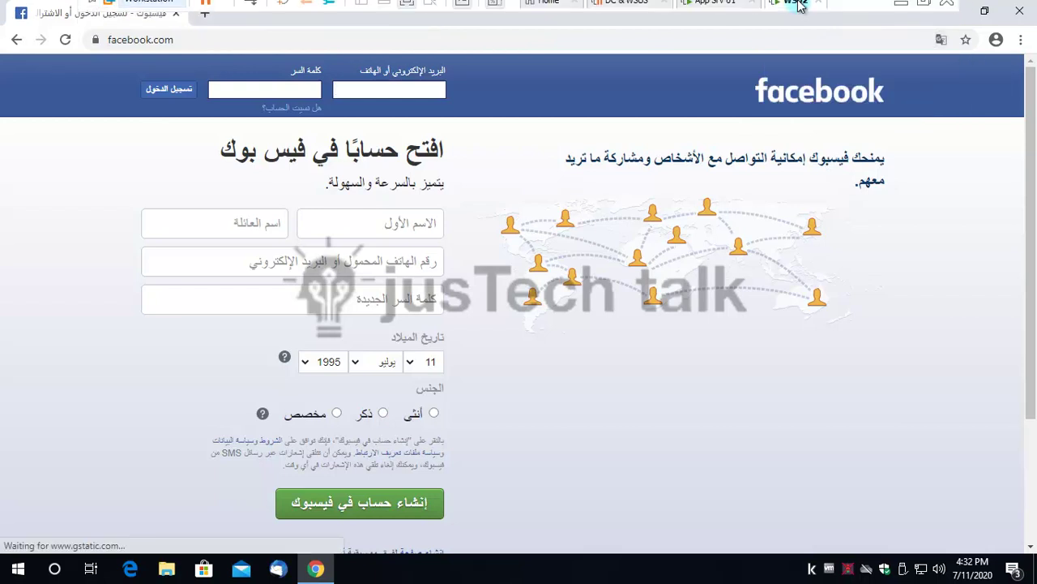
click(702, 11)
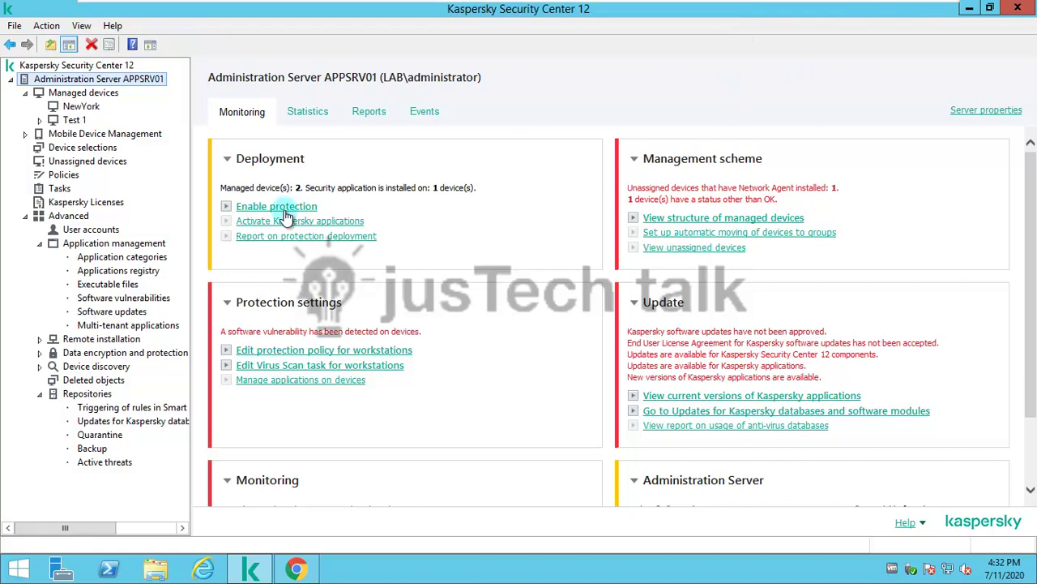
- Open the properties of the NewYork group's Kaspersky Endpoint Security for Windows (11.4.0) policy
click(78, 108)
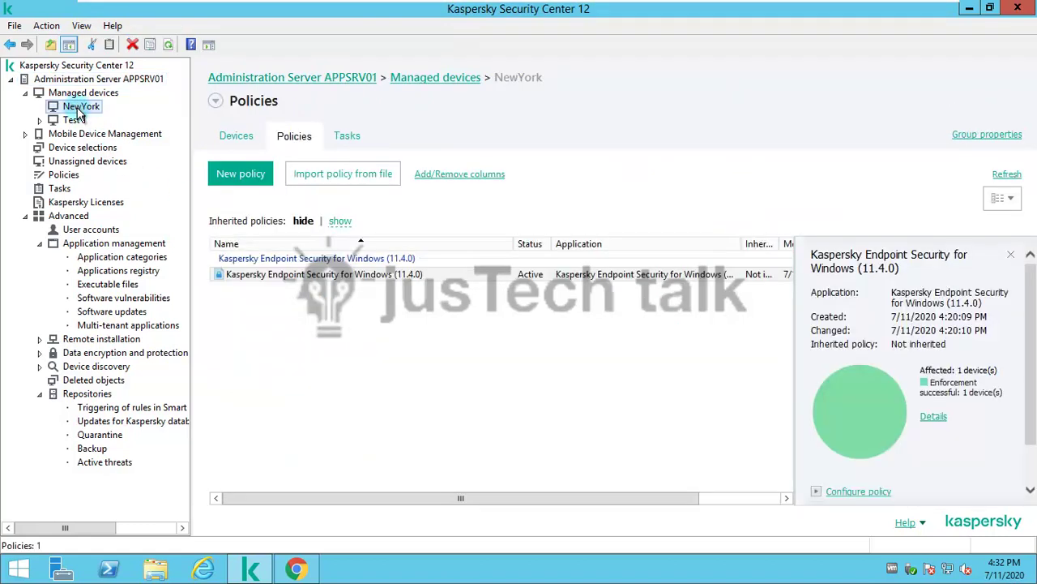
click(379, 277)
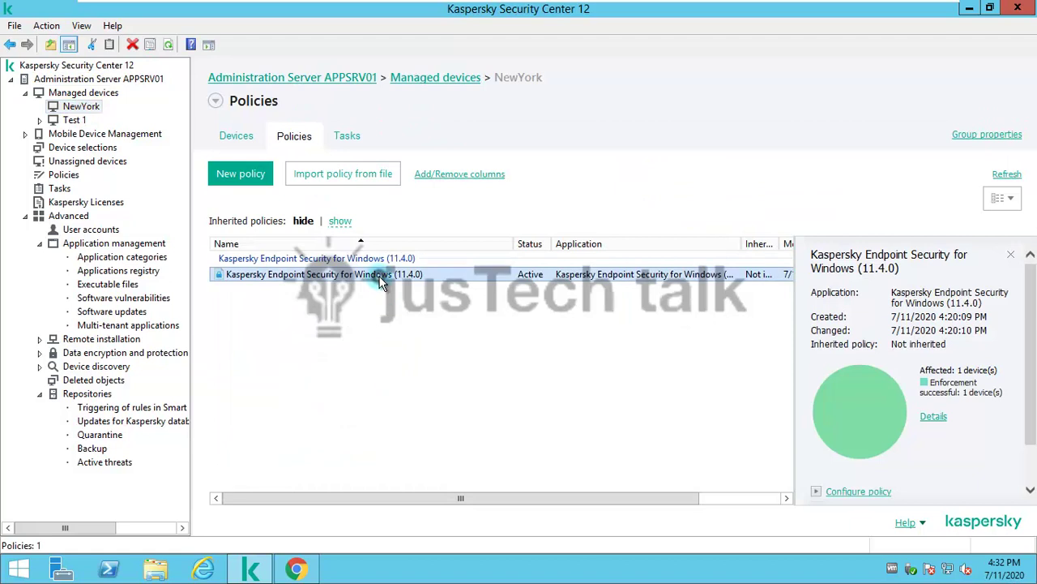
double_click(381, 276)
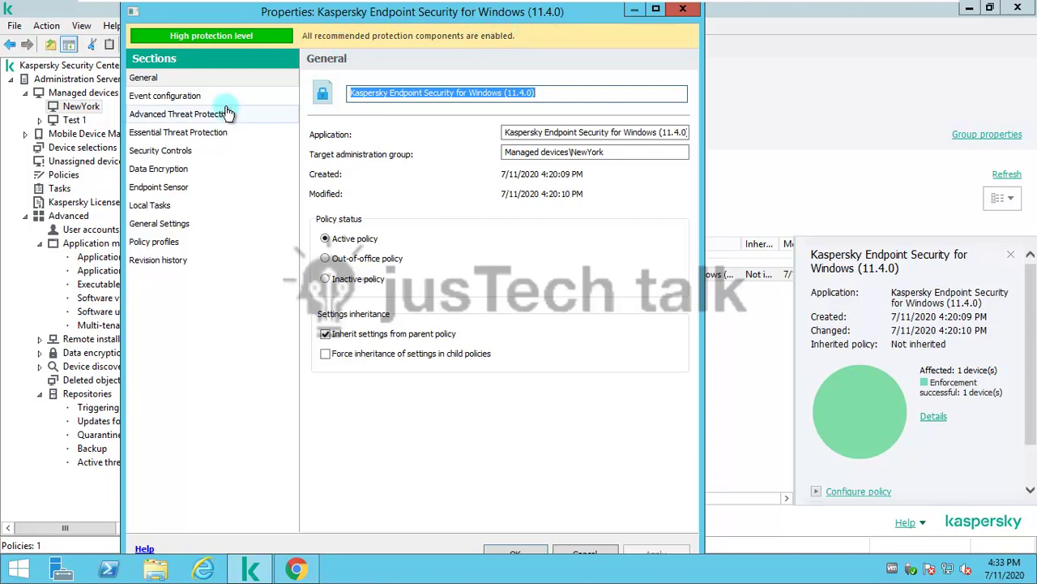
- Add a Web Control rule under Security Controls named 'Social Netwroking Websites'
click(171, 152)
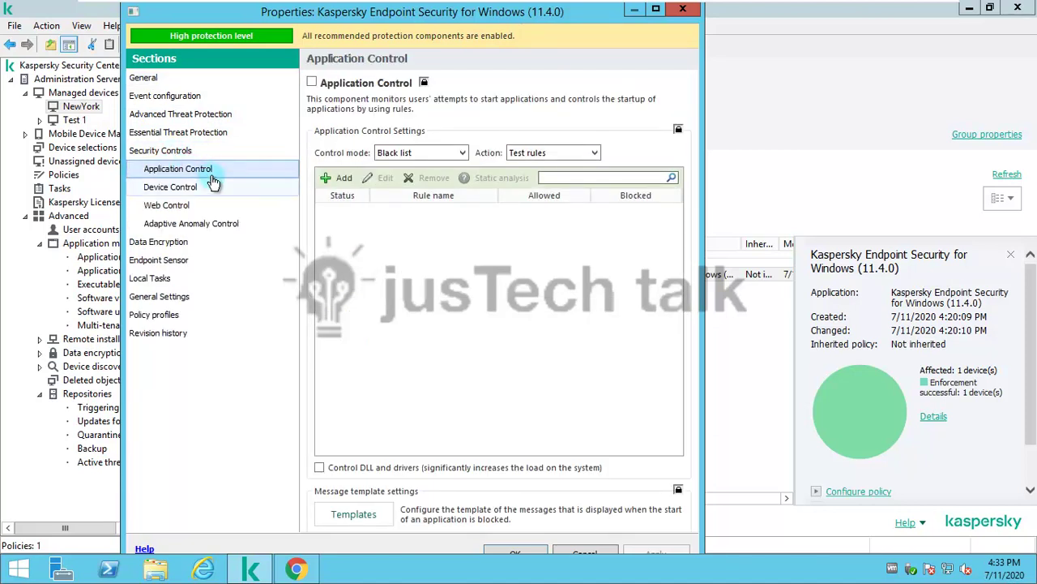
click(180, 207)
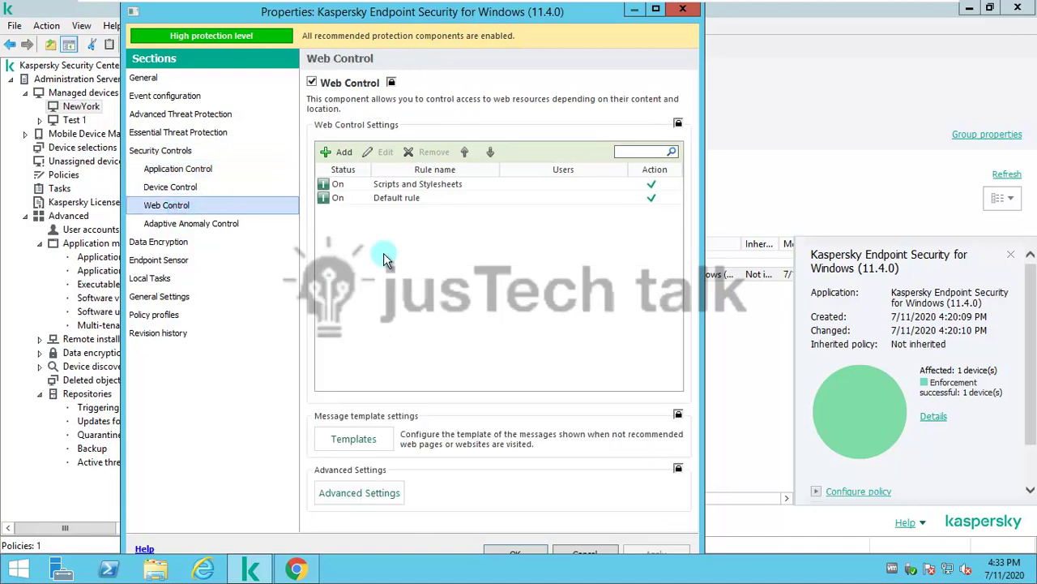
click(337, 152)
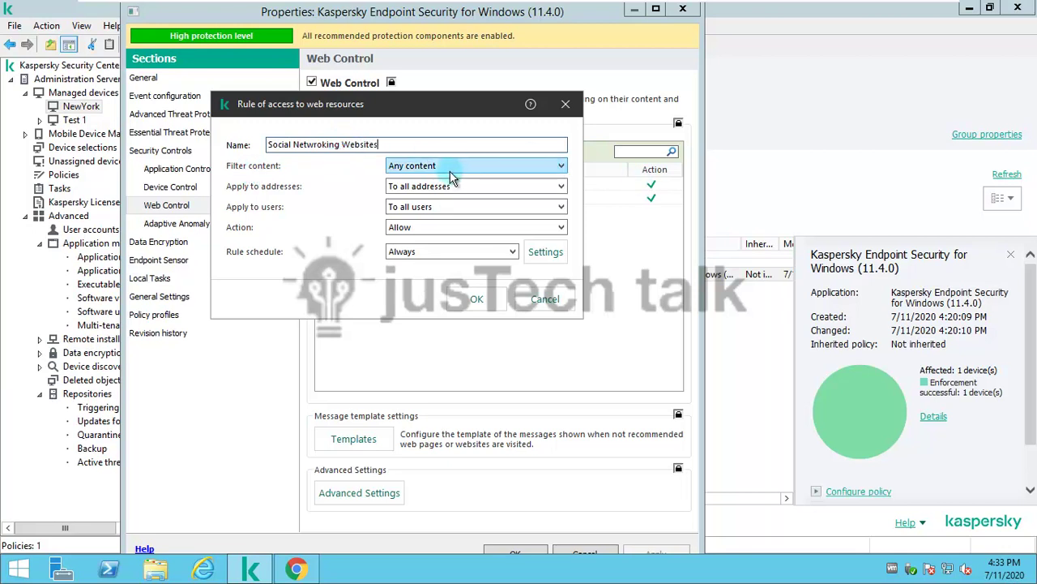
- Filter the rule by content category Social networks with action Block, and open its schedule settings
click(563, 165)
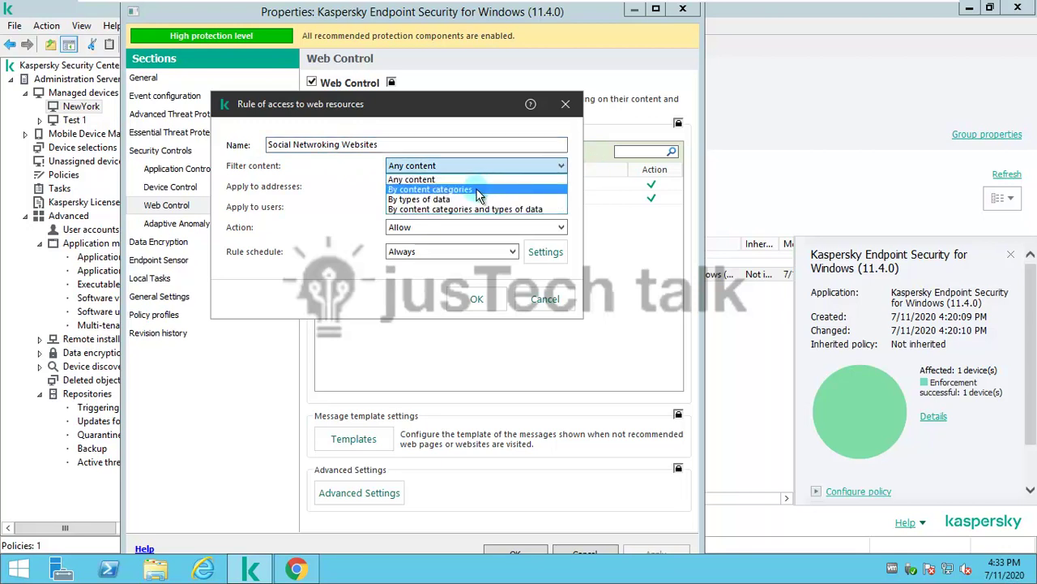
click(479, 192)
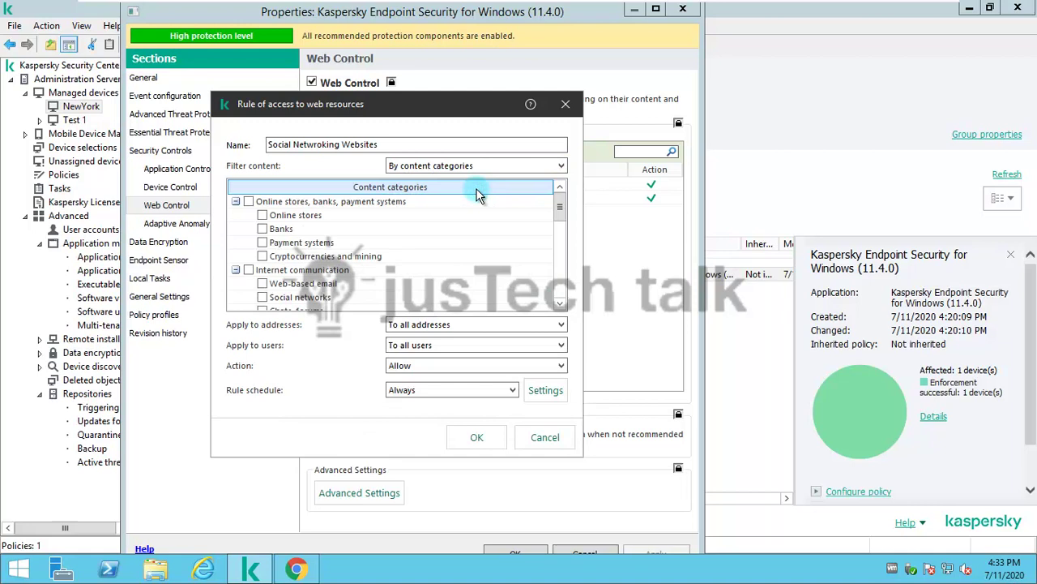
click(235, 201)
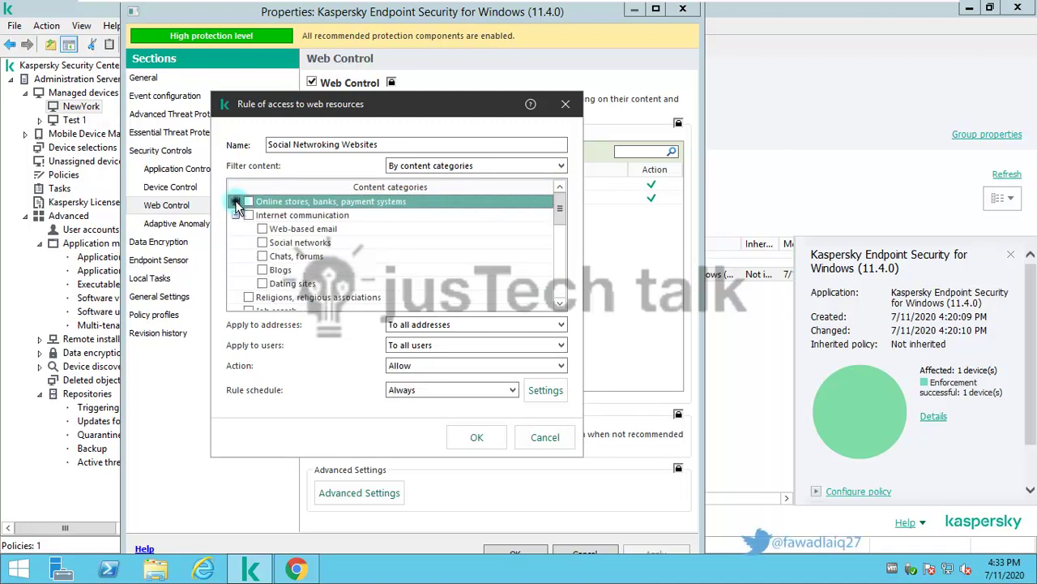
click(261, 242)
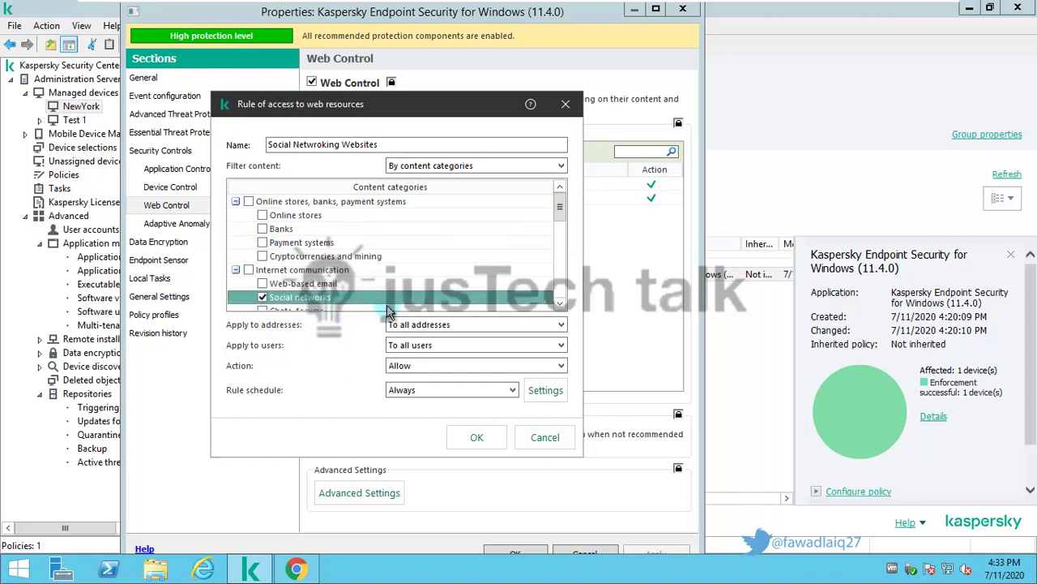
click(560, 365)
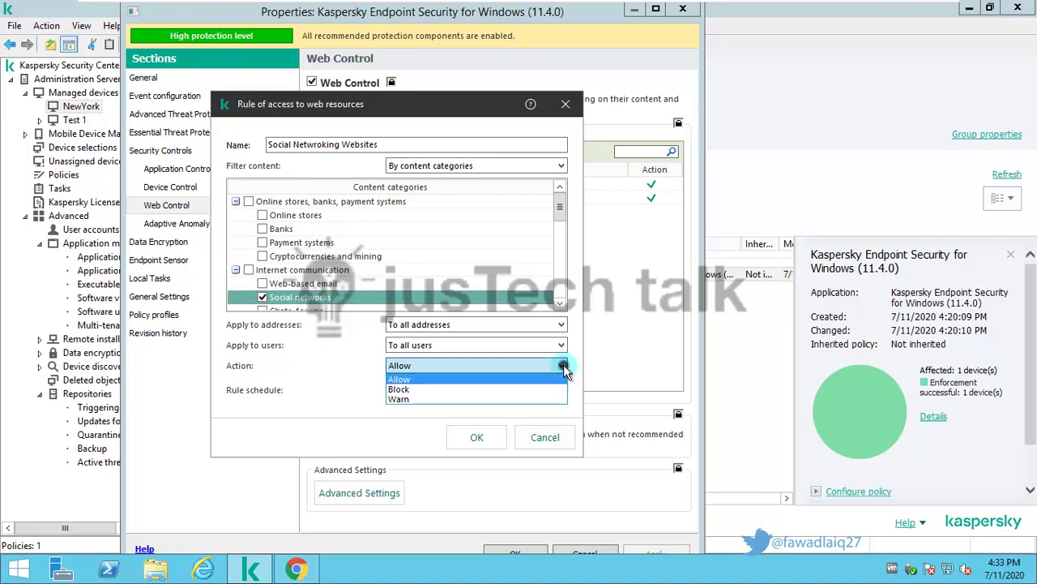
click(434, 390)
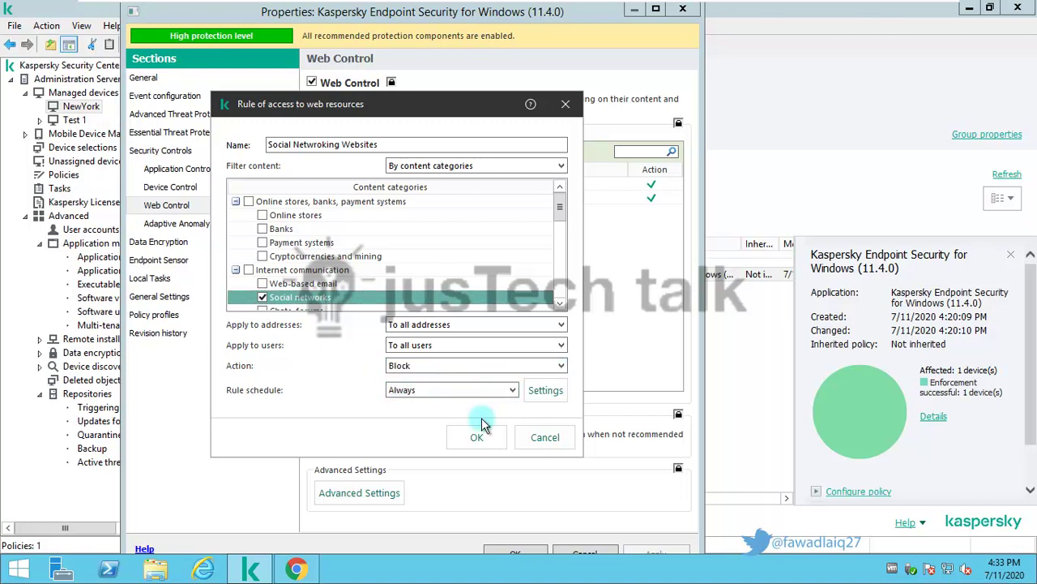
click(527, 397)
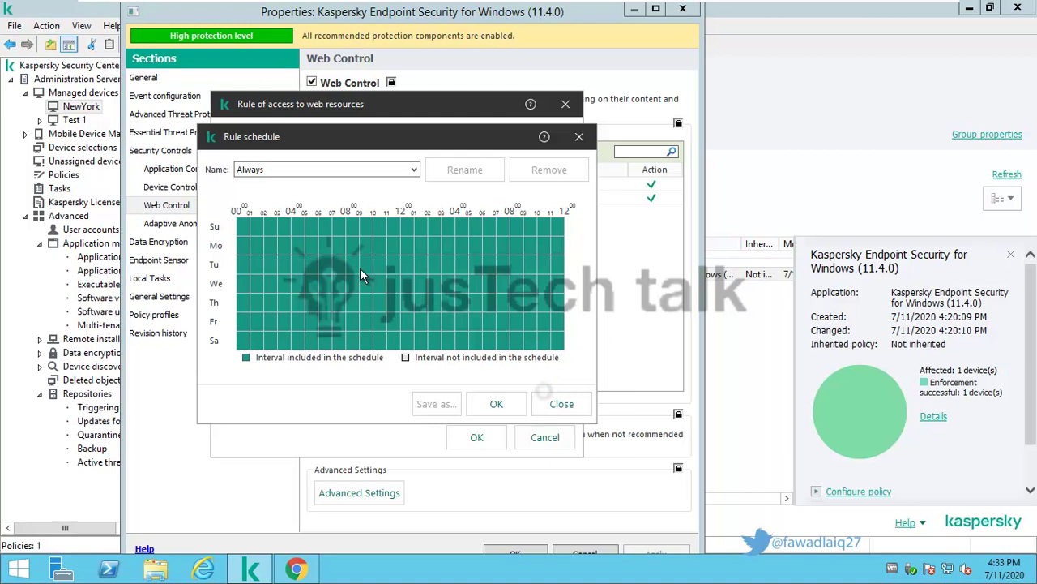
- Exclude the 01:00 hour on every day of the week from the rule's schedule
click(414, 171)
click(414, 171)
click(421, 225)
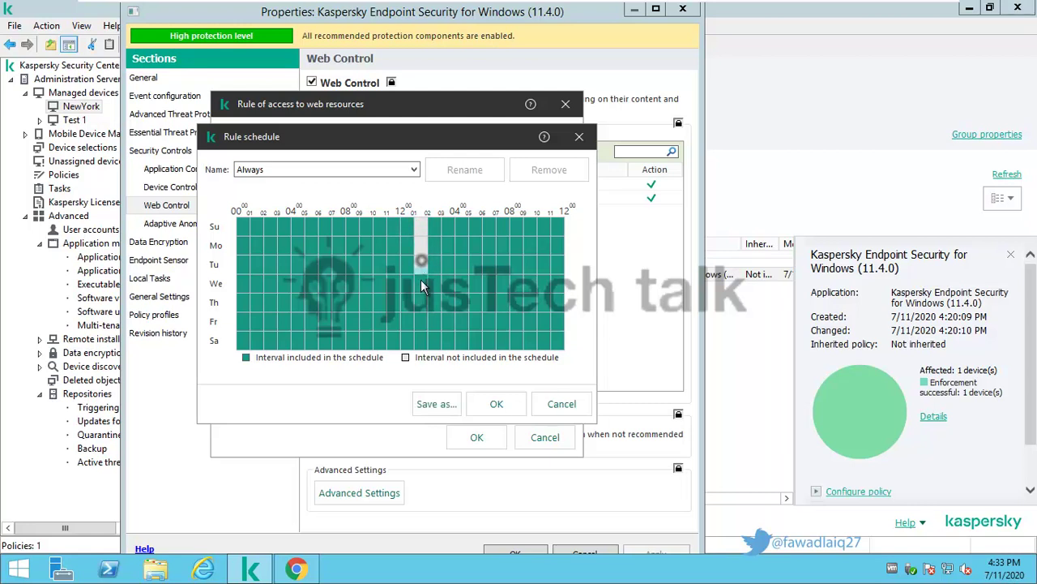
drag(419, 321, 420, 348)
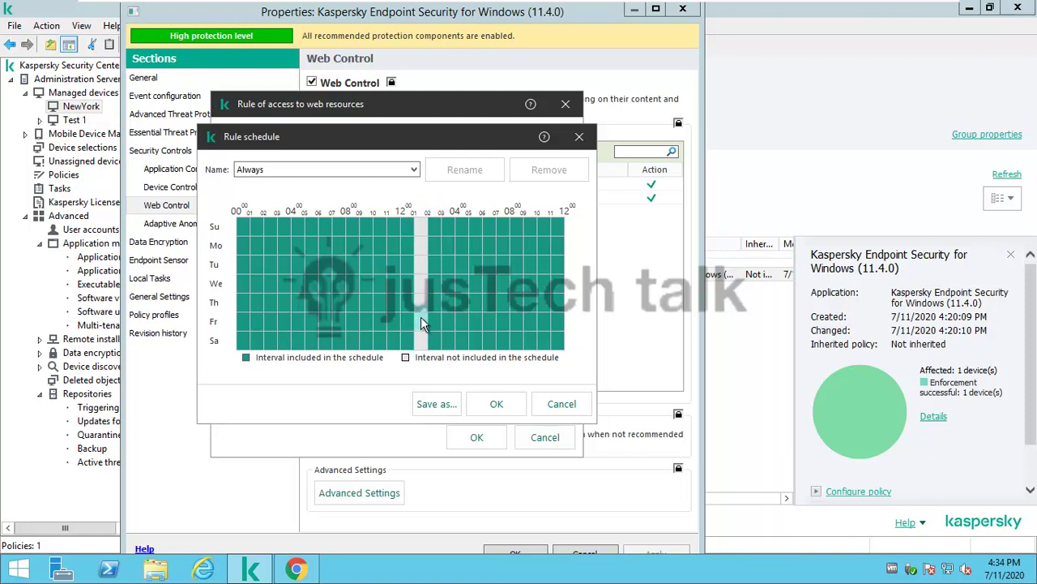
click(499, 407)
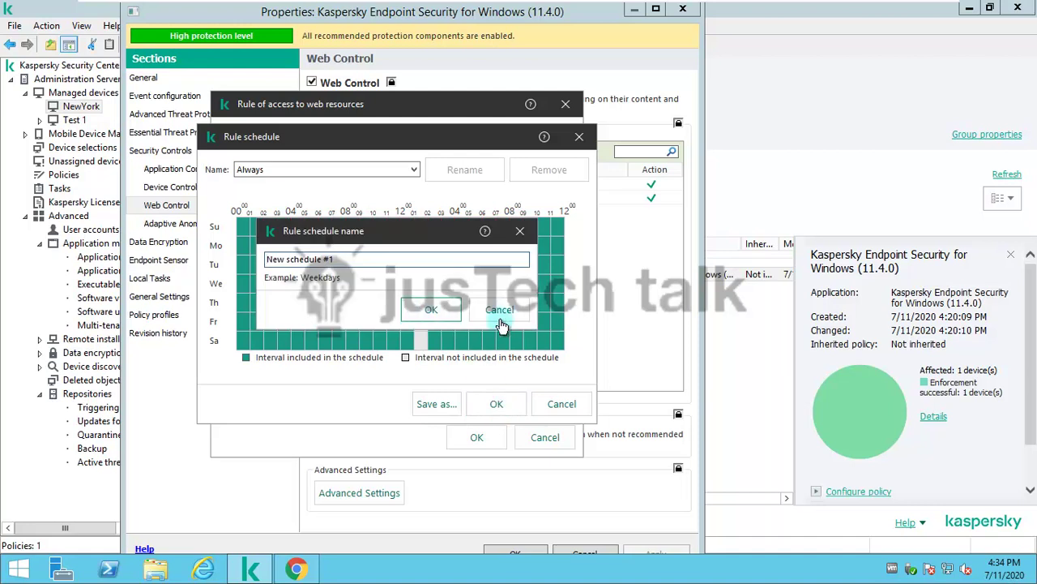
- Name the new schedule 'Lunch Break' and confirm it
drag(359, 259, 132, 259)
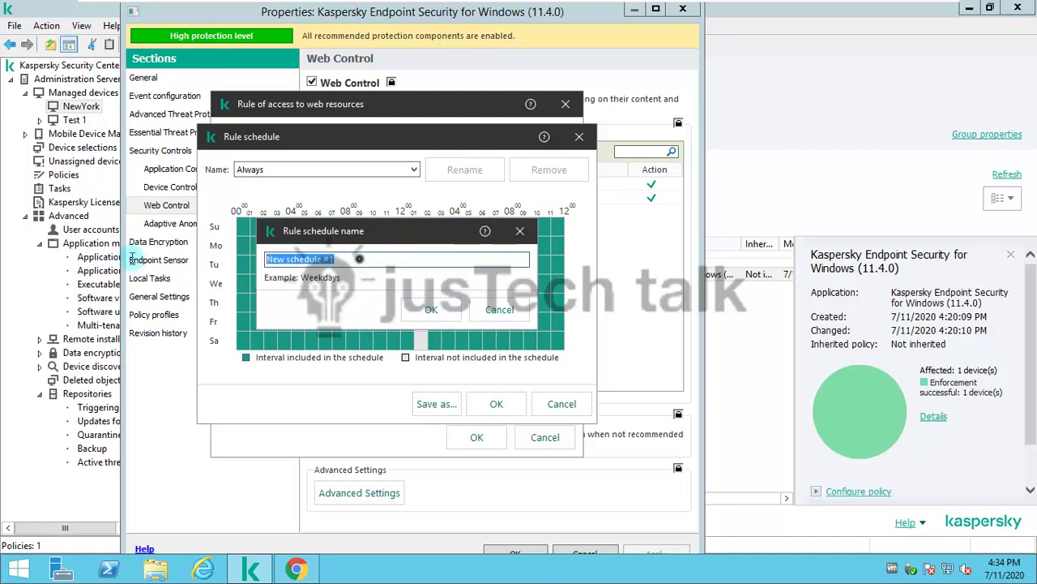
text(Lunch)
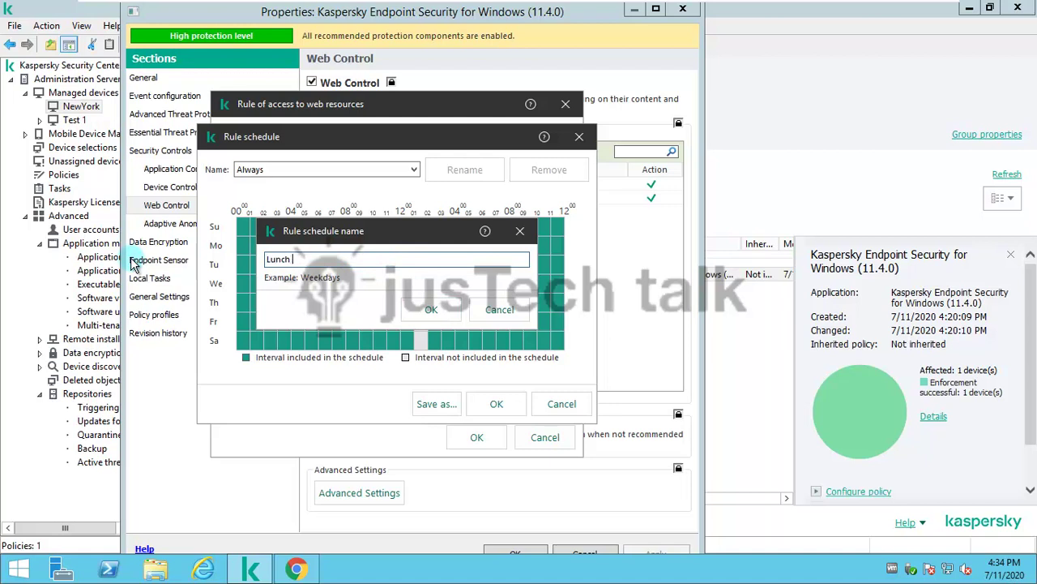
text( Break)
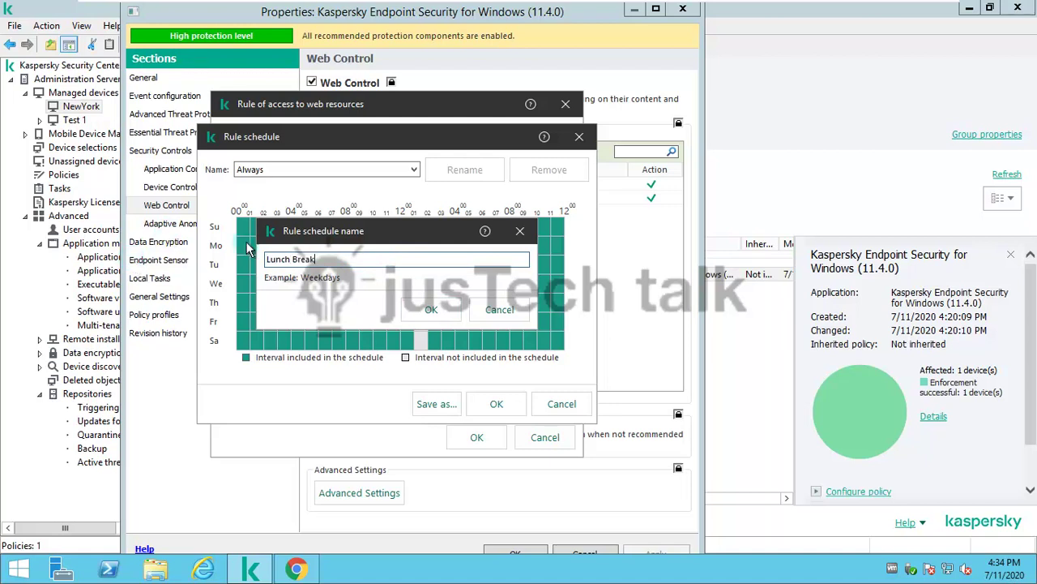
click(430, 311)
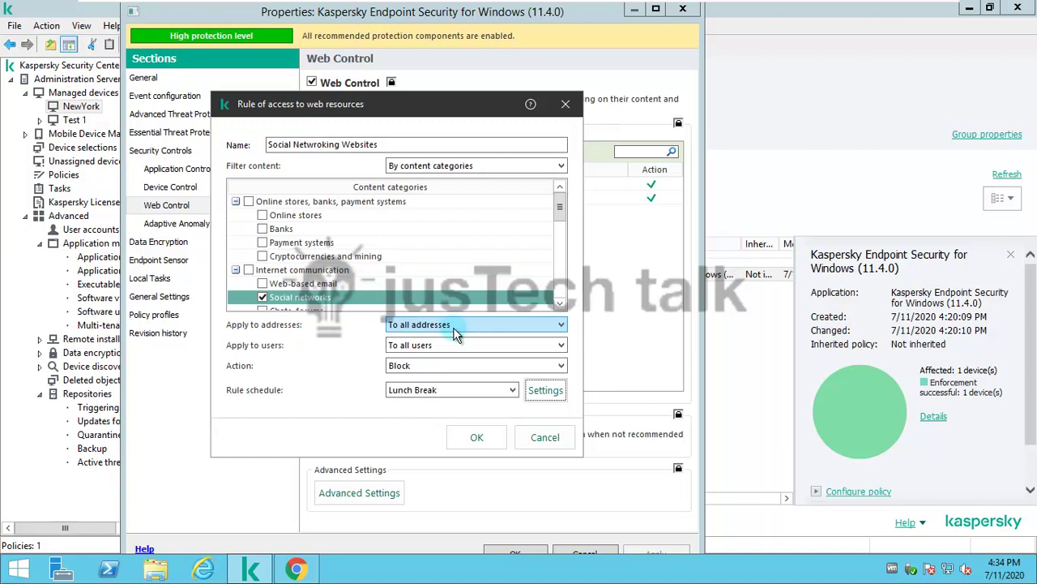
- Save the rule and policy, verify enforcement on WS02 in the refreshed Details, then switch to WS02
click(478, 439)
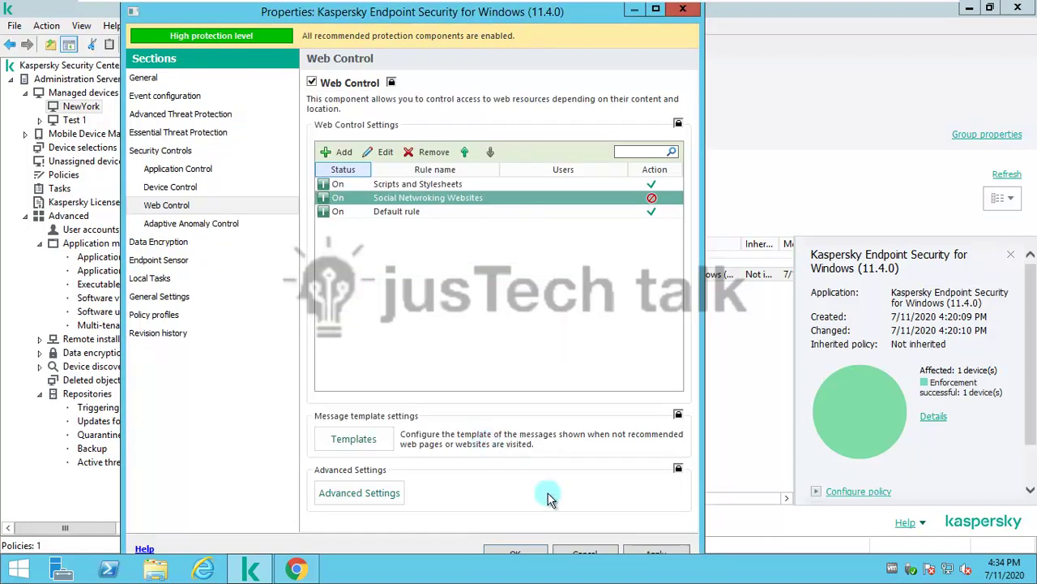
click(519, 553)
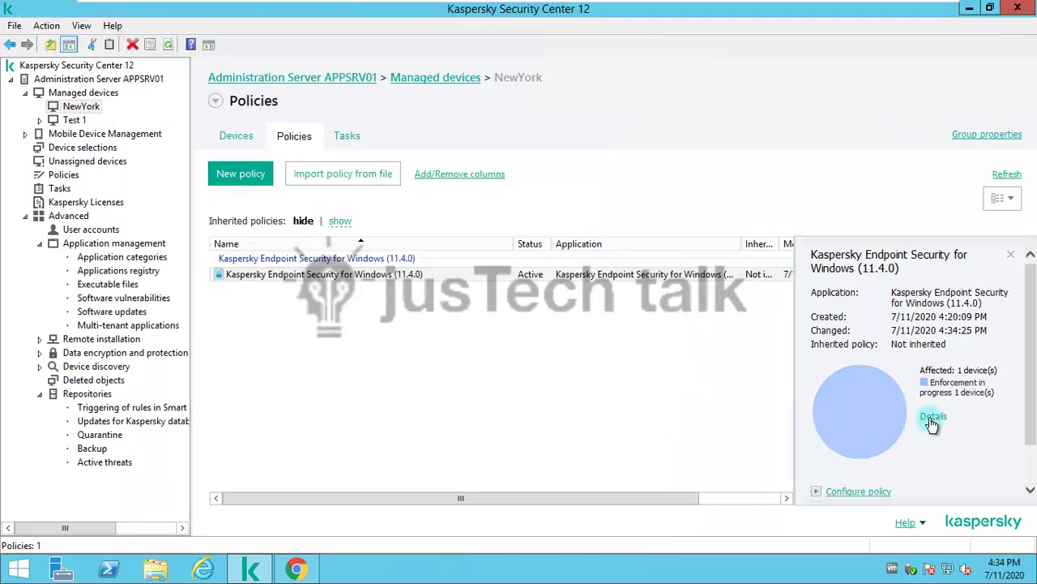
click(934, 417)
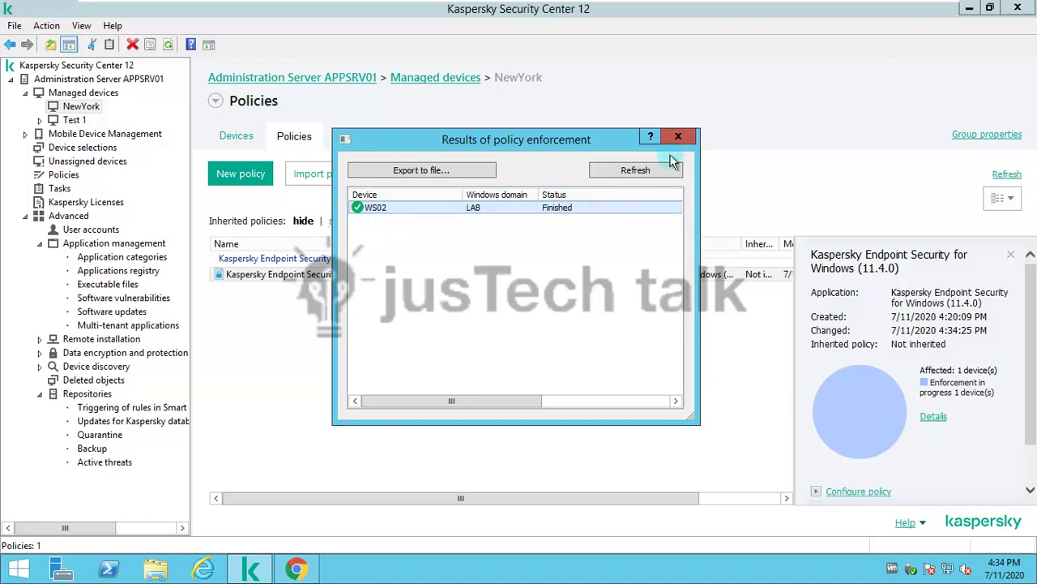
click(642, 173)
click(678, 136)
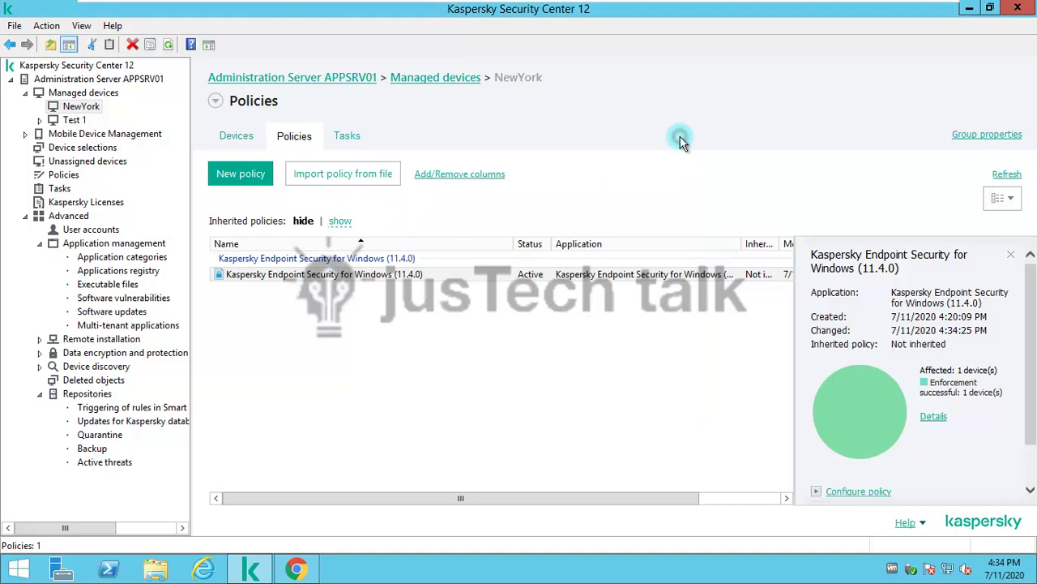
click(788, 11)
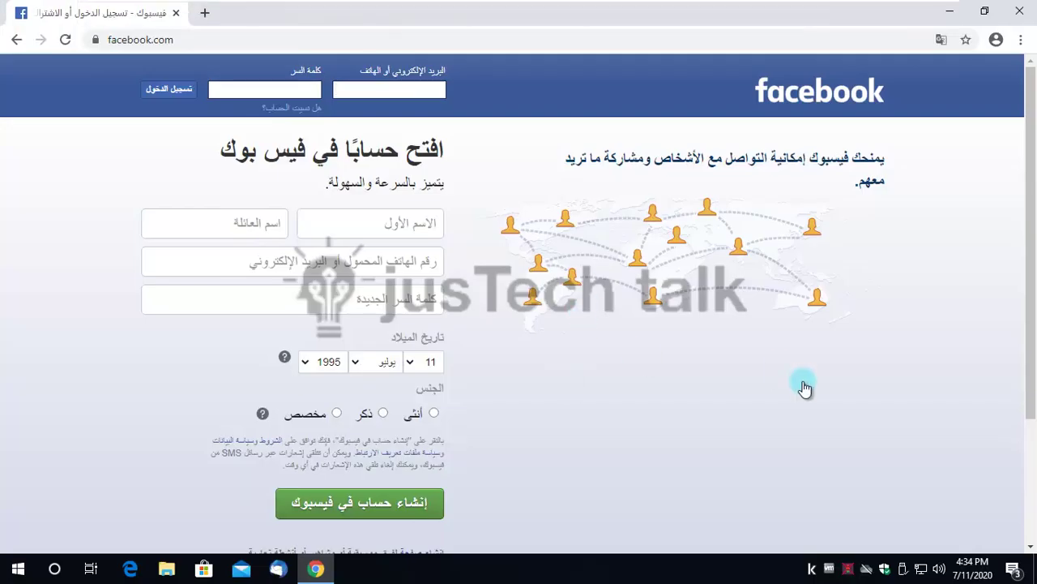
- Reload facebook.com in Chrome on WS02 to get Kaspersky's Access Denied page
click(594, 39)
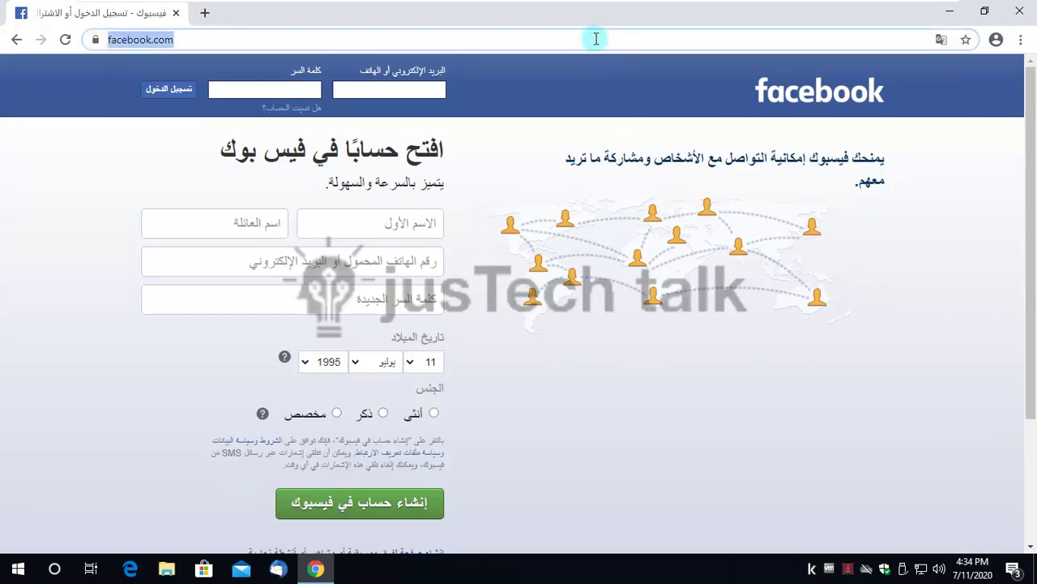
key(Return)
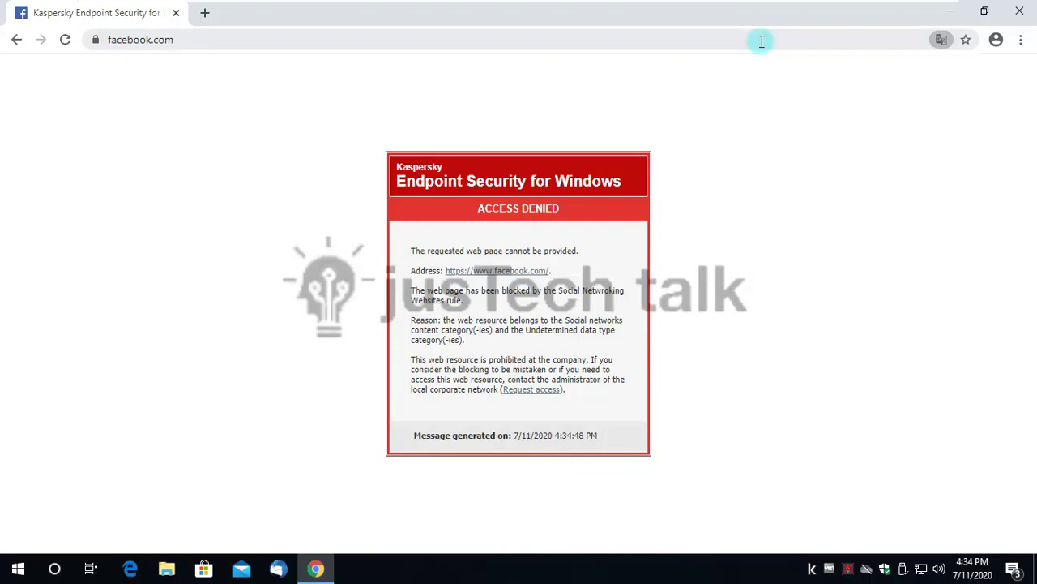
- Back on the server console, open the Kaspersky Endpoint Security policy's properties
mouse_move(754, 12)
click(715, 18)
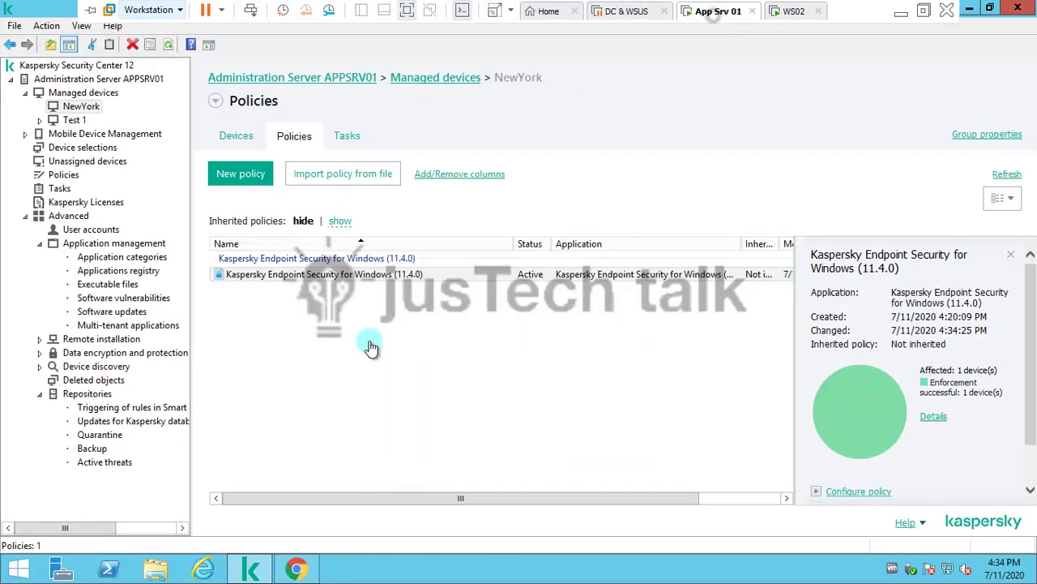
click(349, 277)
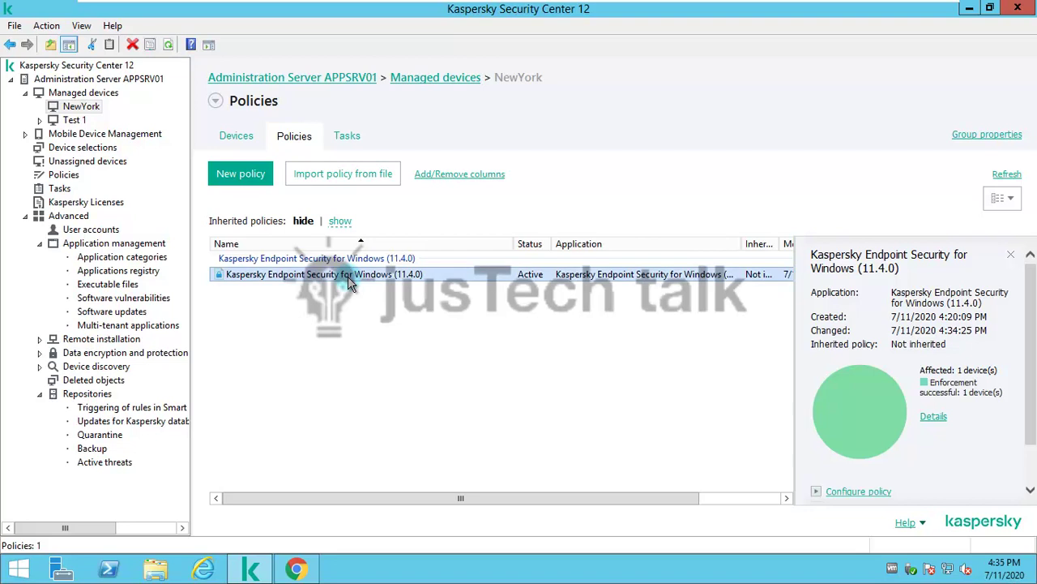
right_click(385, 282)
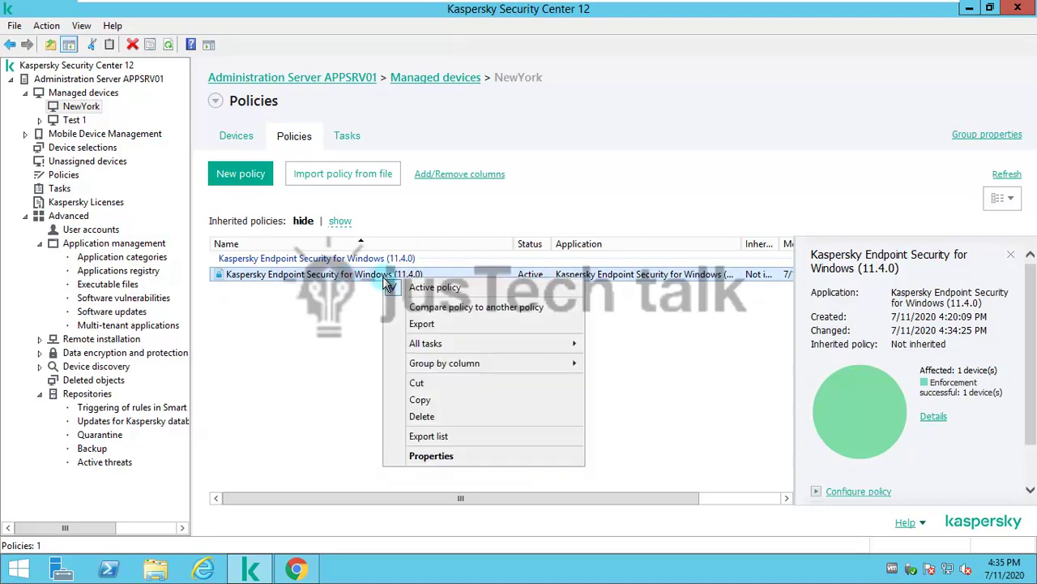
click(496, 458)
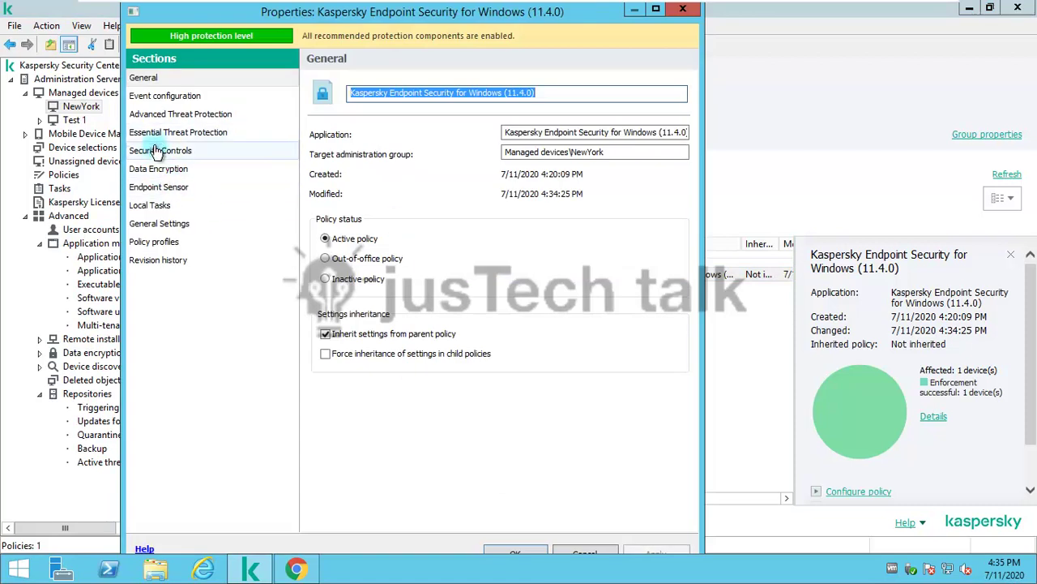
- Change the Social Networking Websites Web Control rule's action to Warn and save the policy
click(157, 151)
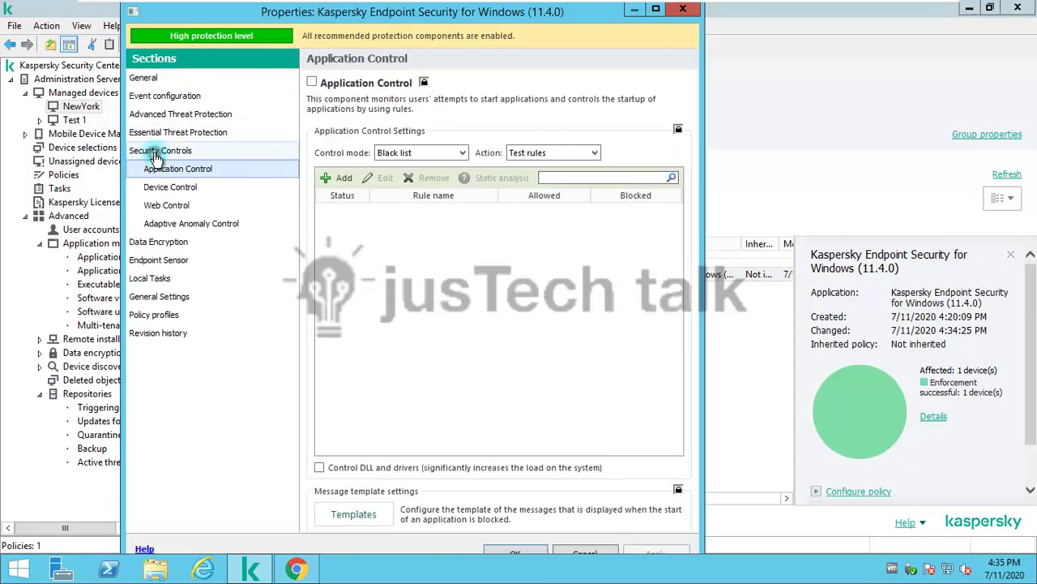
click(175, 206)
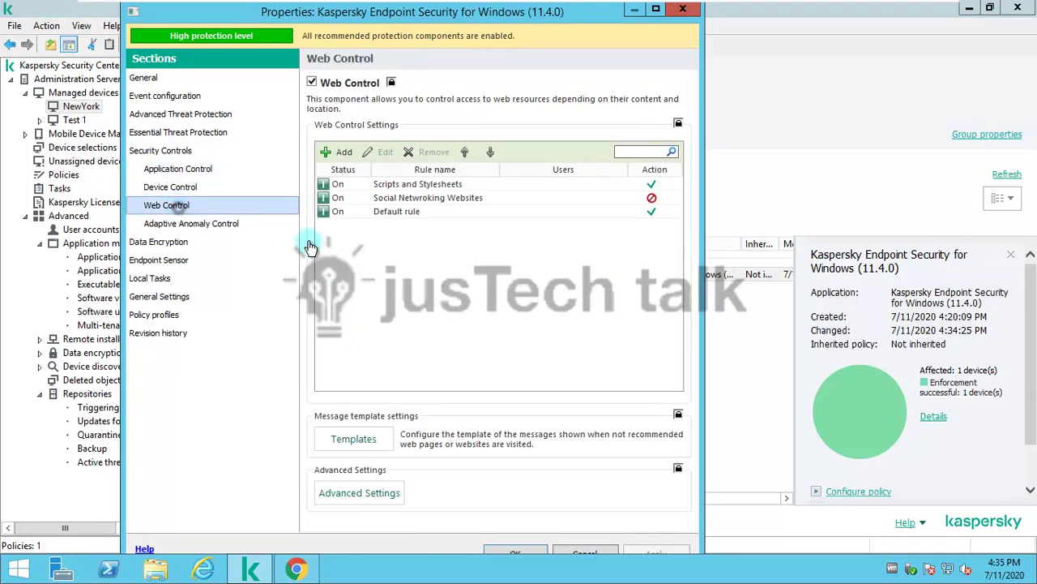
click(396, 201)
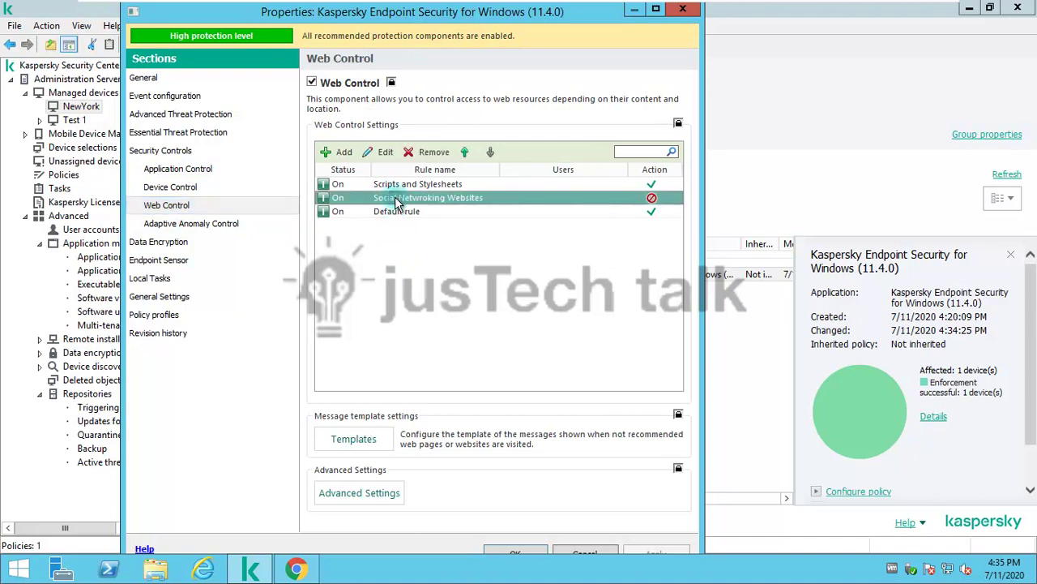
click(377, 151)
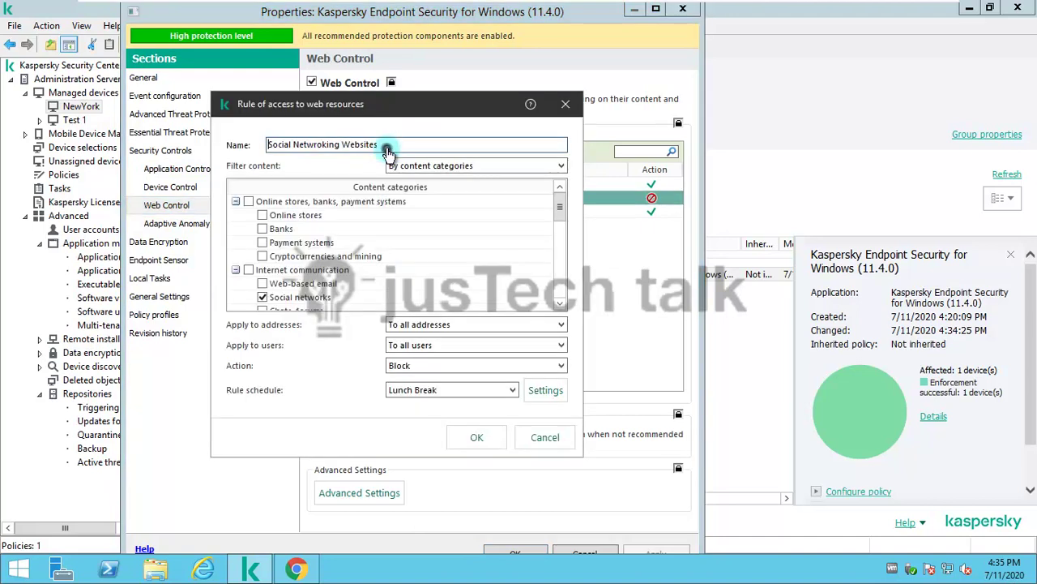
click(559, 366)
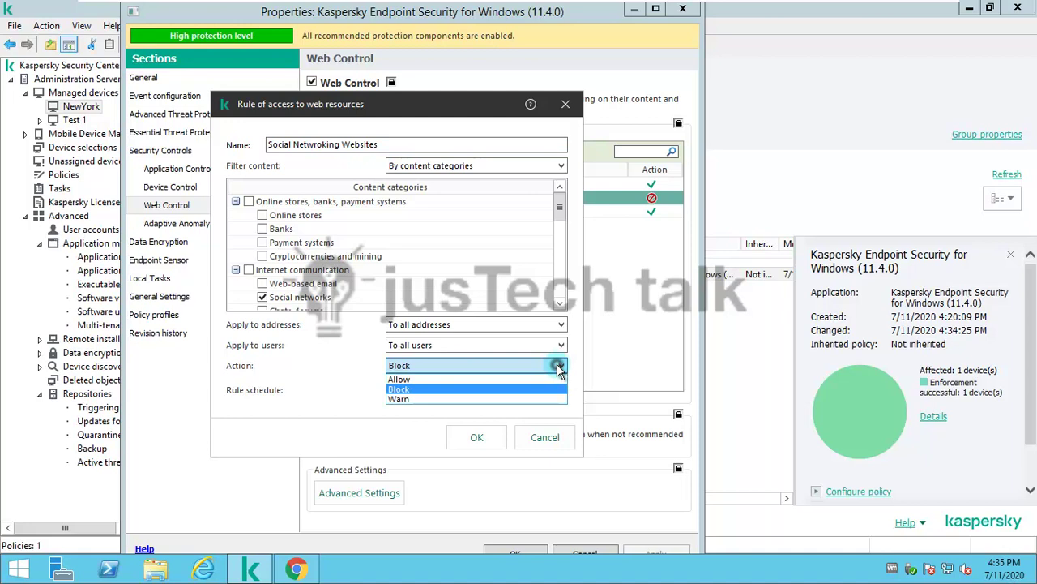
click(409, 400)
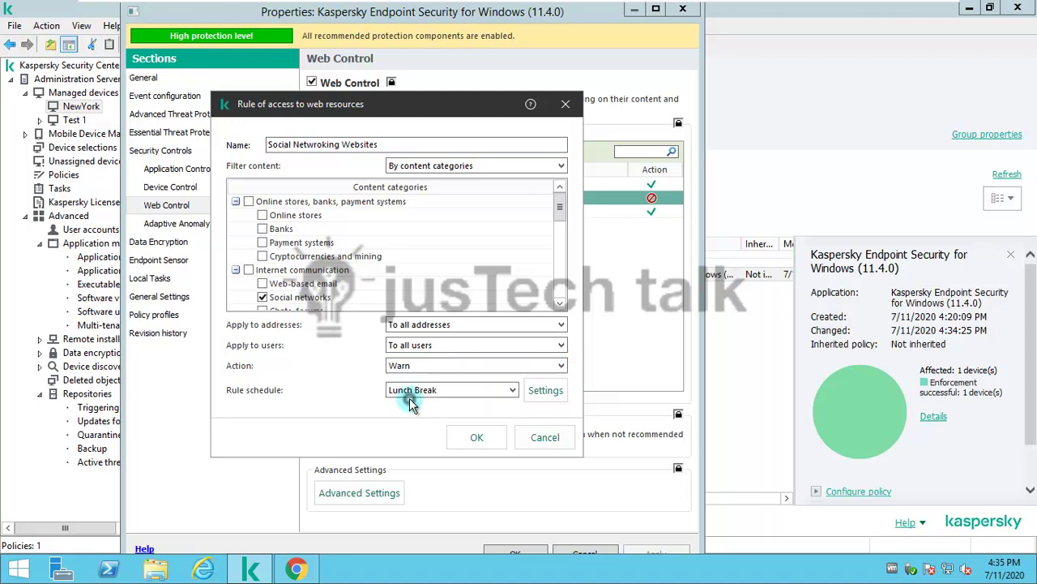
click(494, 437)
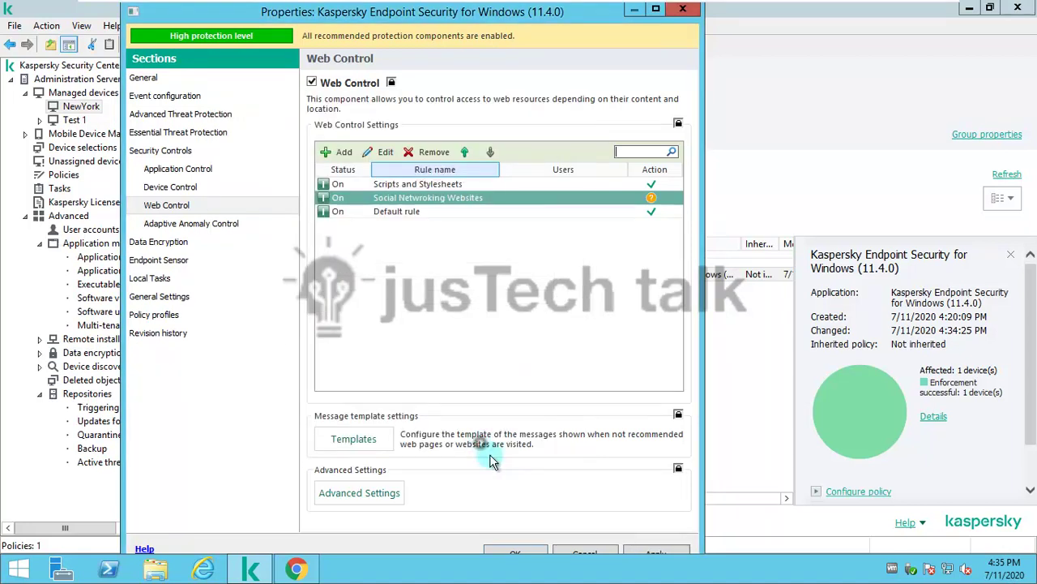
click(532, 556)
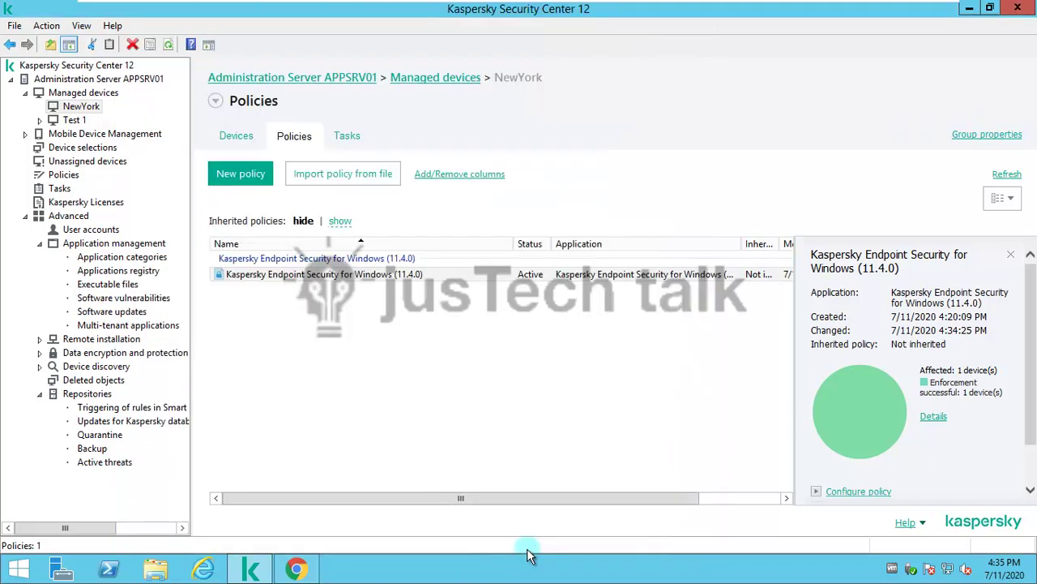
- Check the policy enforcement results, then refresh the policies list
click(933, 416)
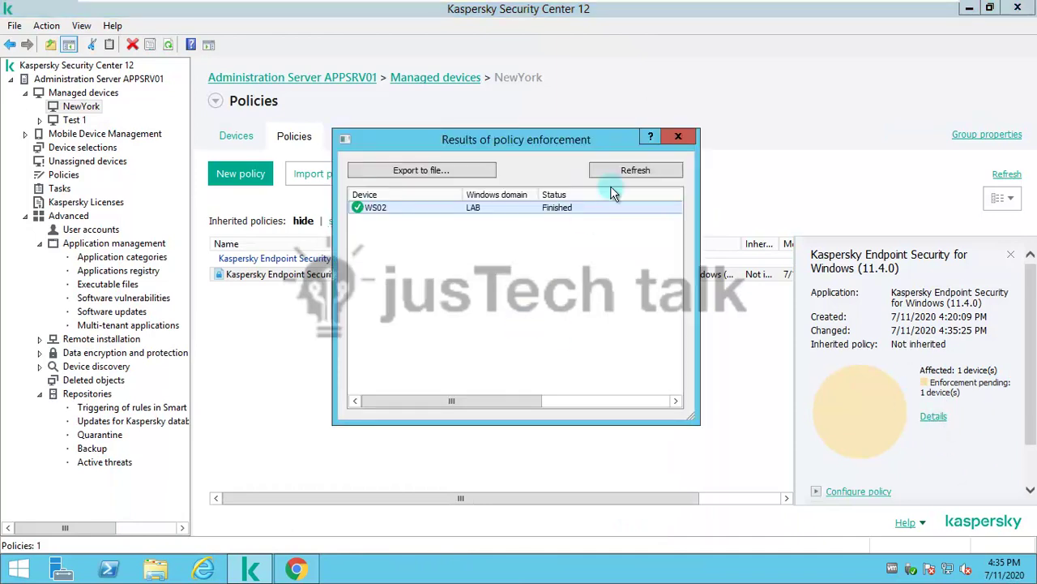
click(679, 138)
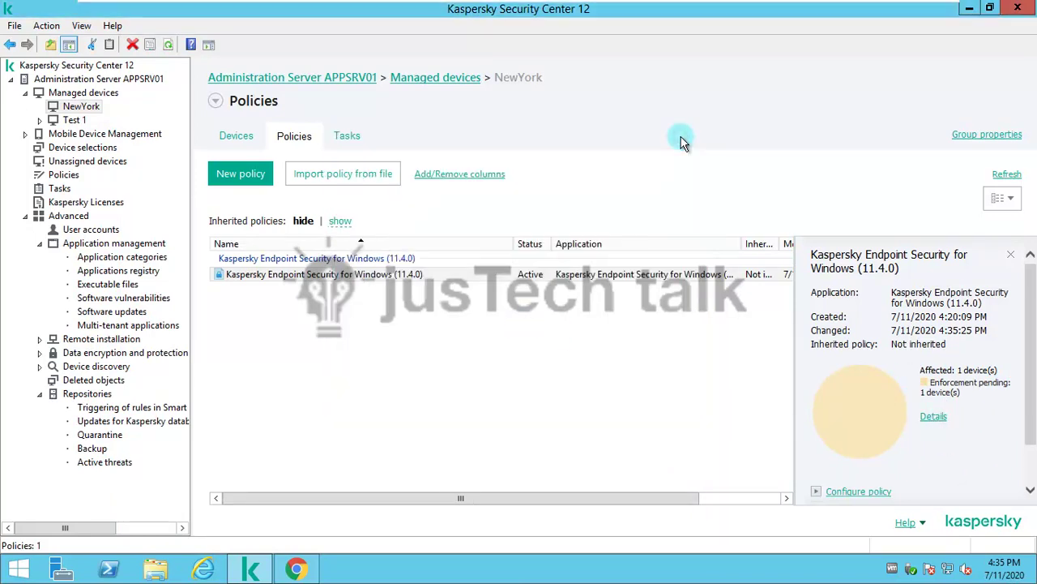
right_click(530, 375)
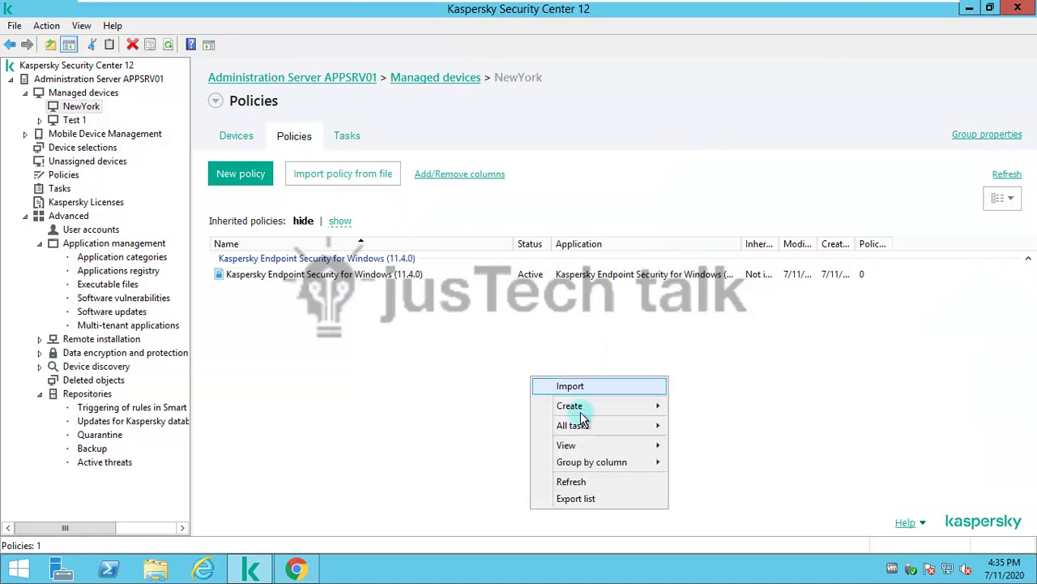
click(572, 481)
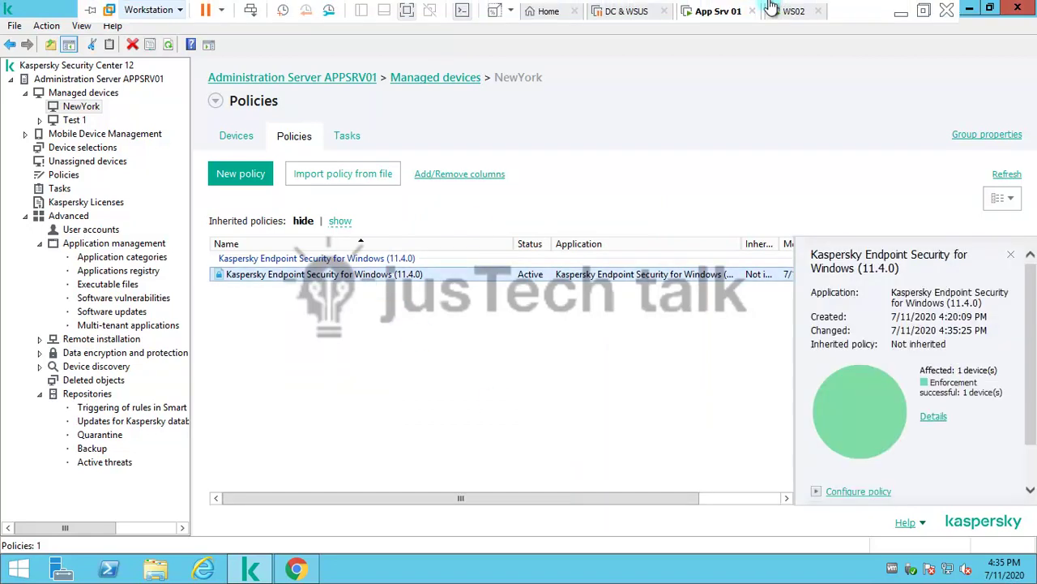
- On WS02, reload facebook.com and send the administrator an access request for the blocked page
click(790, 11)
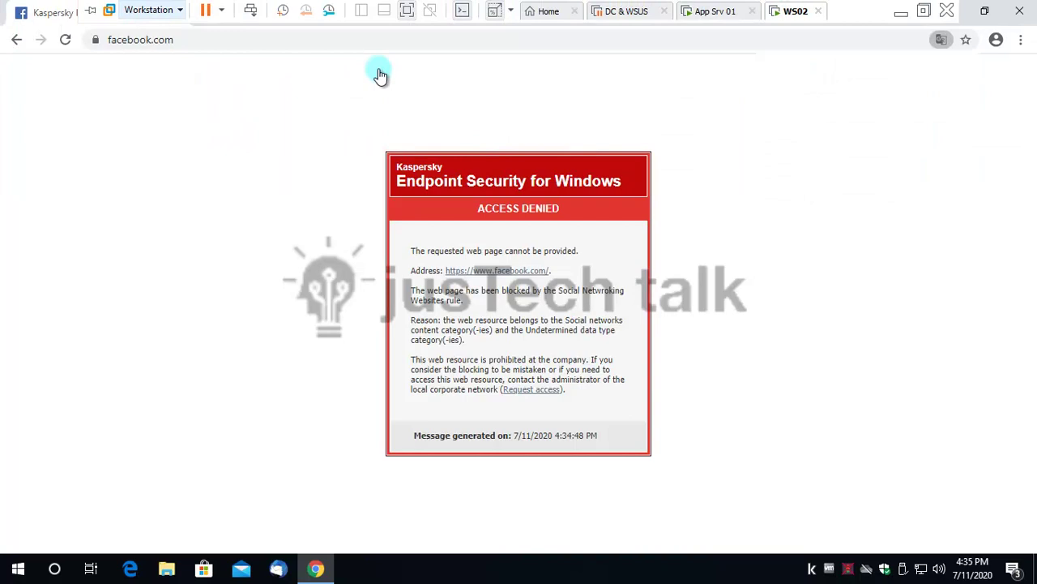
click(330, 40)
key(Return)
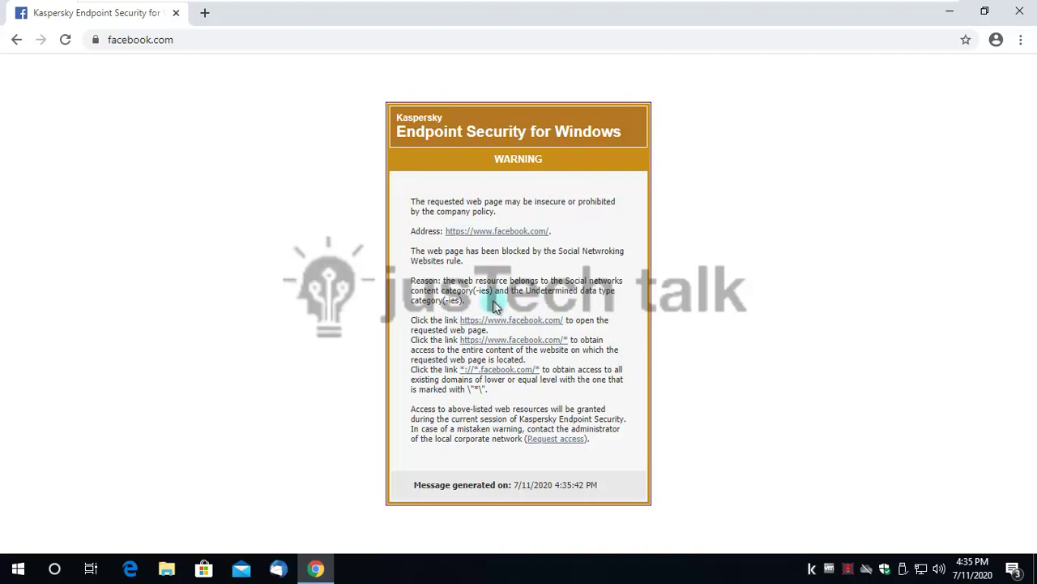
click(558, 439)
click(429, 480)
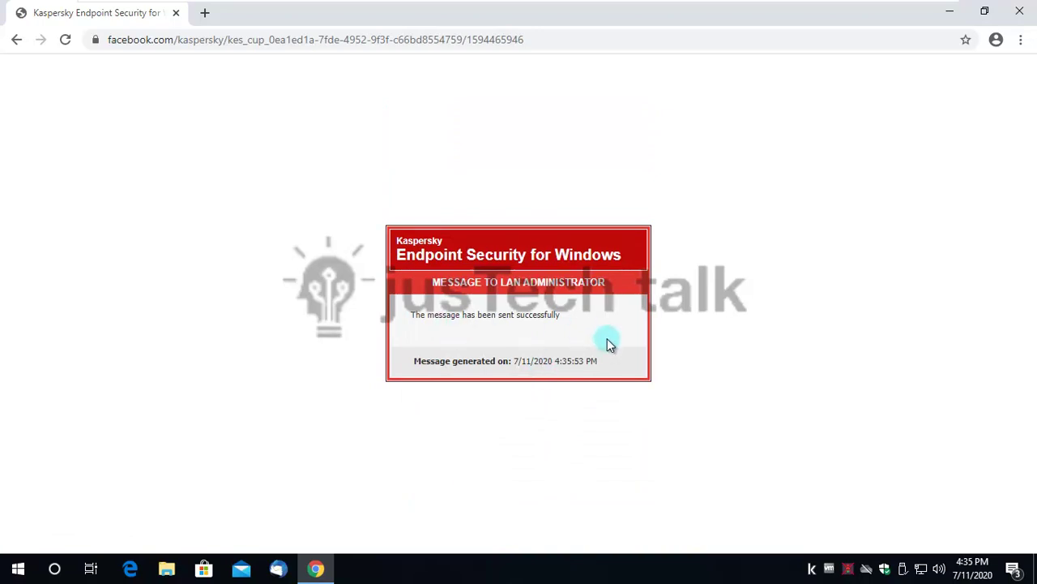
- Reload the page, then return to the App Srv 01 administration server
click(645, 43)
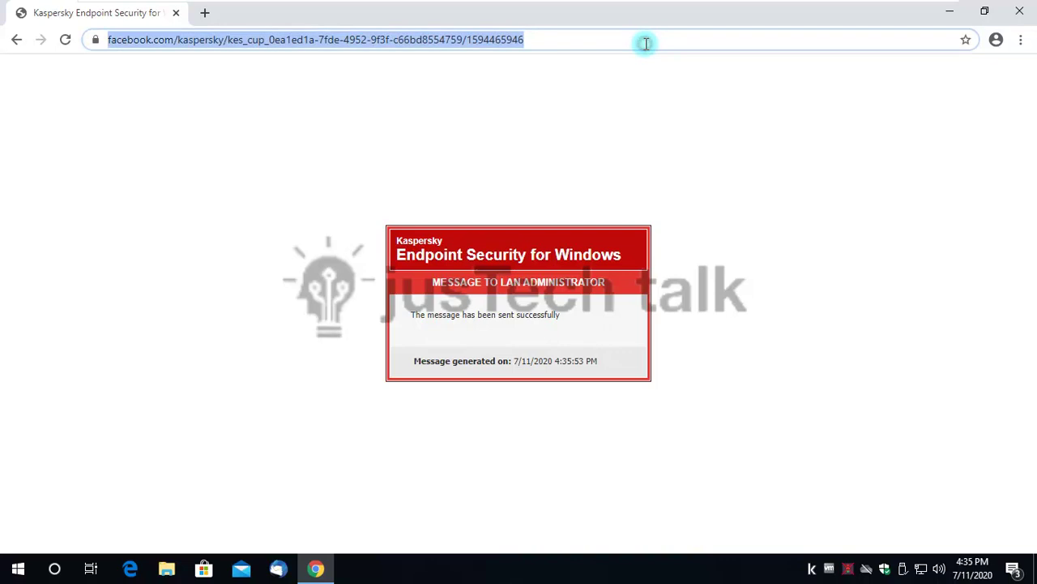
key(Return)
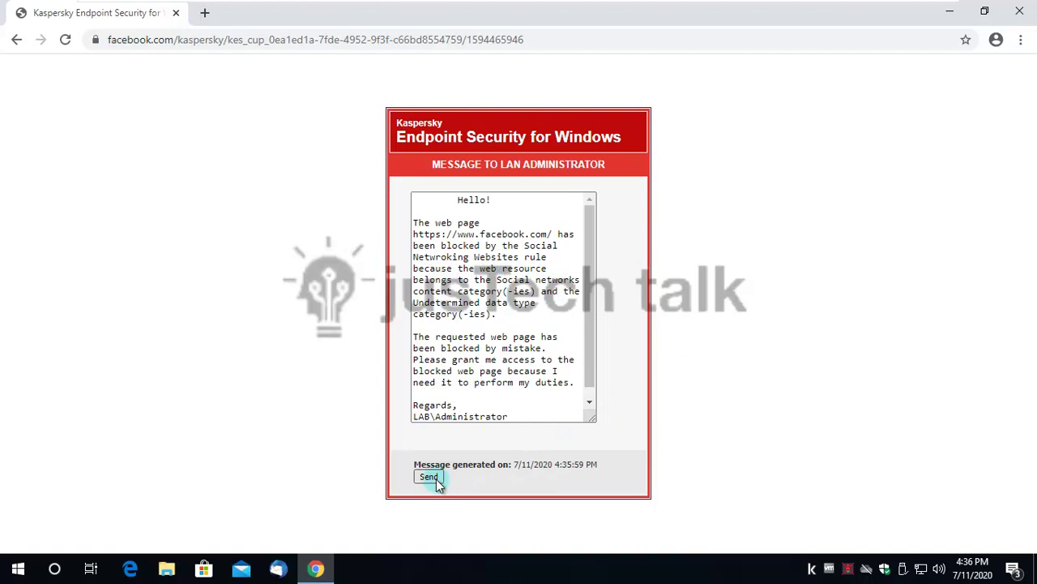
mouse_move(636, 6)
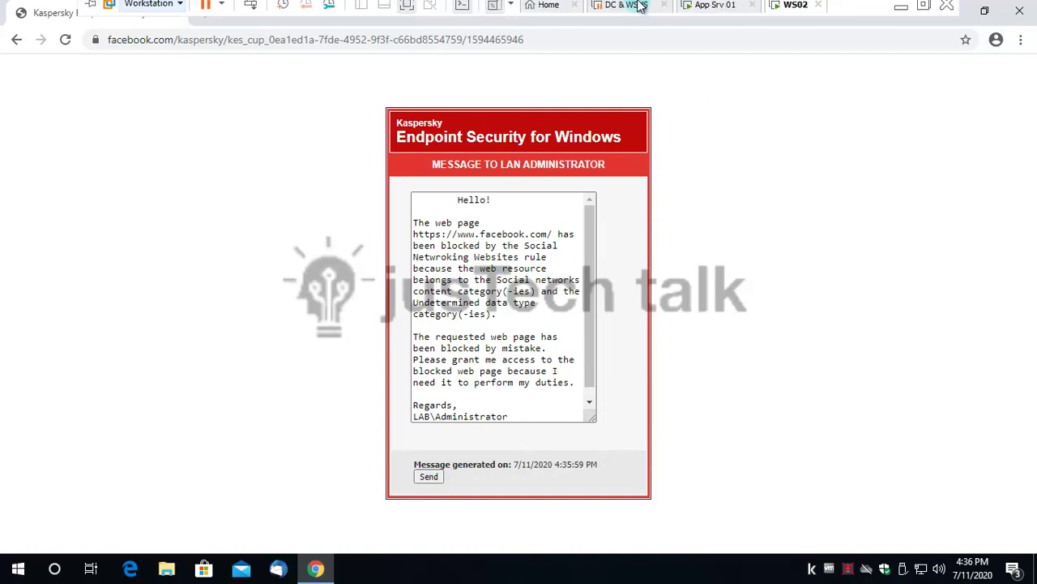
click(718, 12)
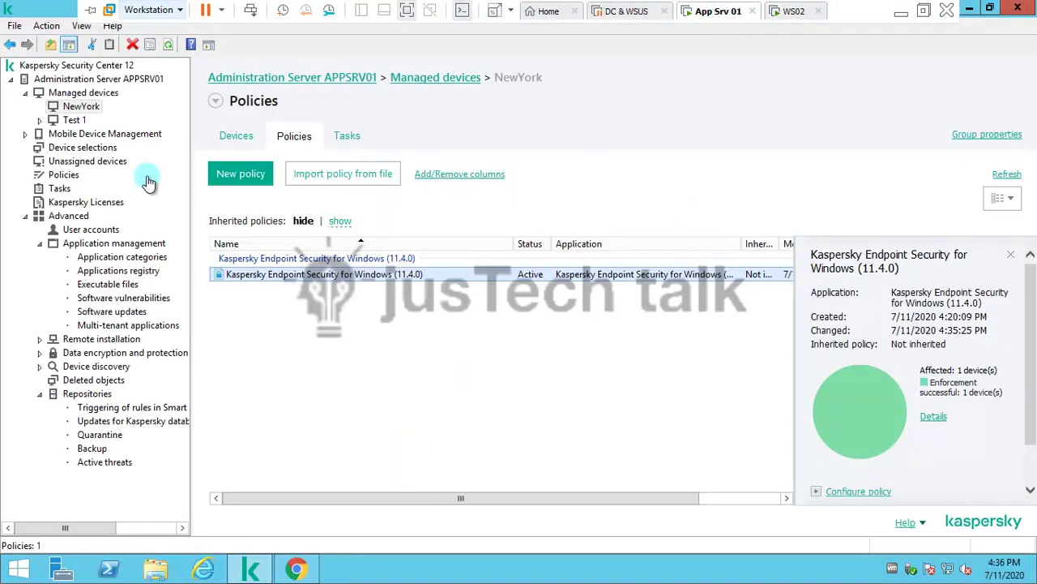
- Show the Administration Server's events filtered to the User requests selection
click(83, 80)
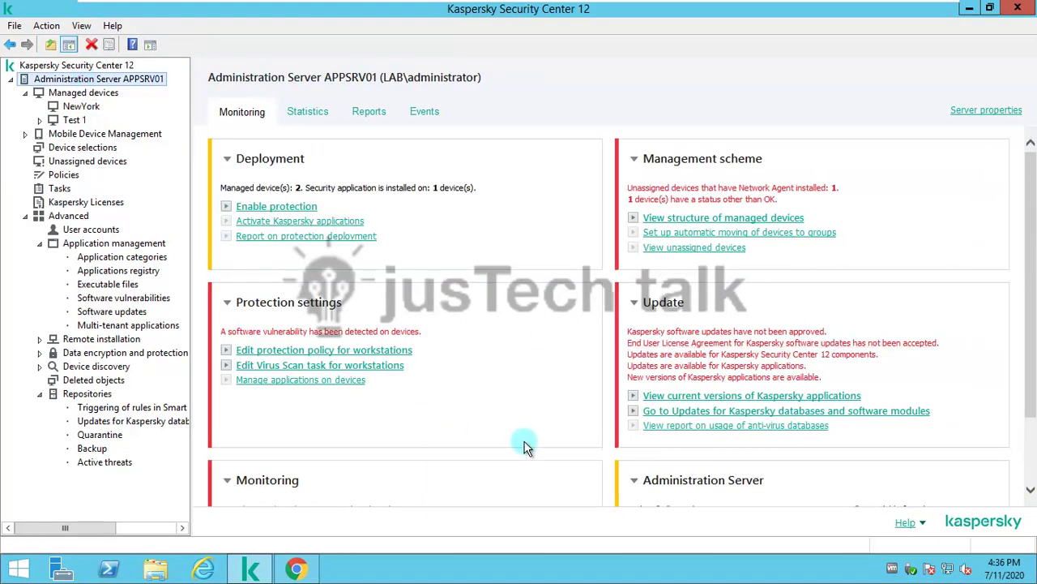
scroll(523, 446, right, 2)
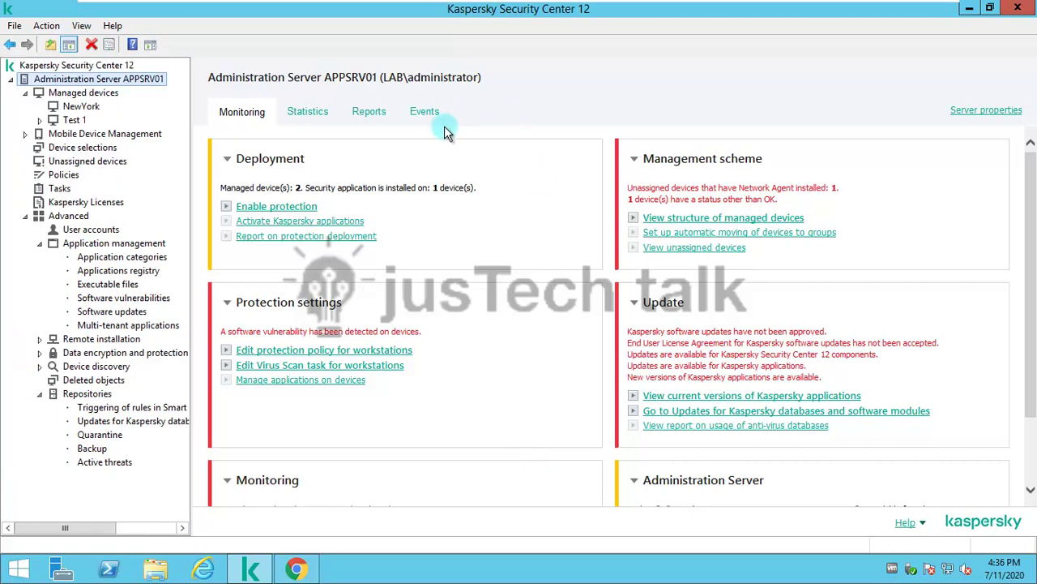
click(419, 112)
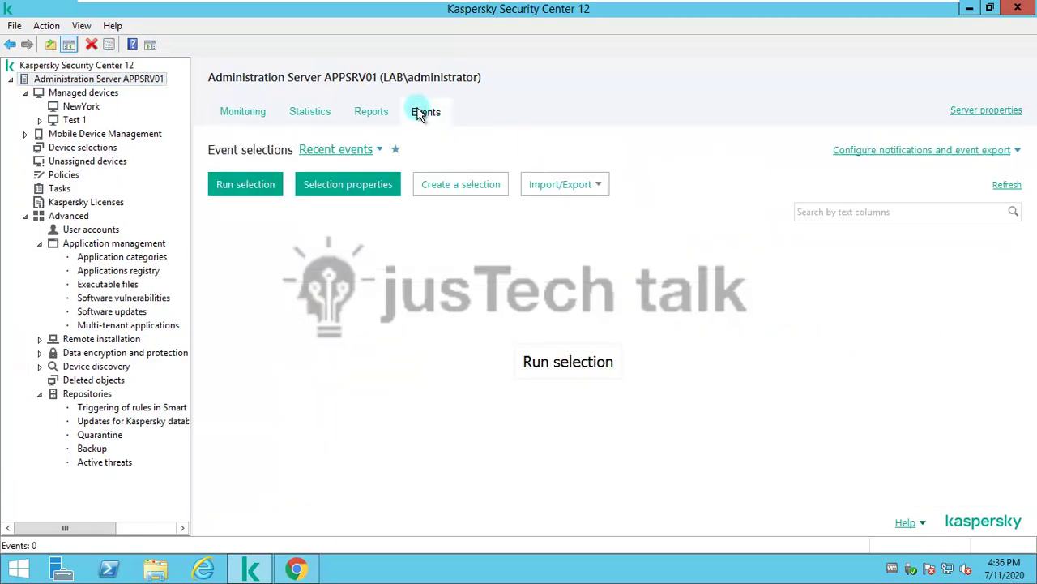
click(379, 151)
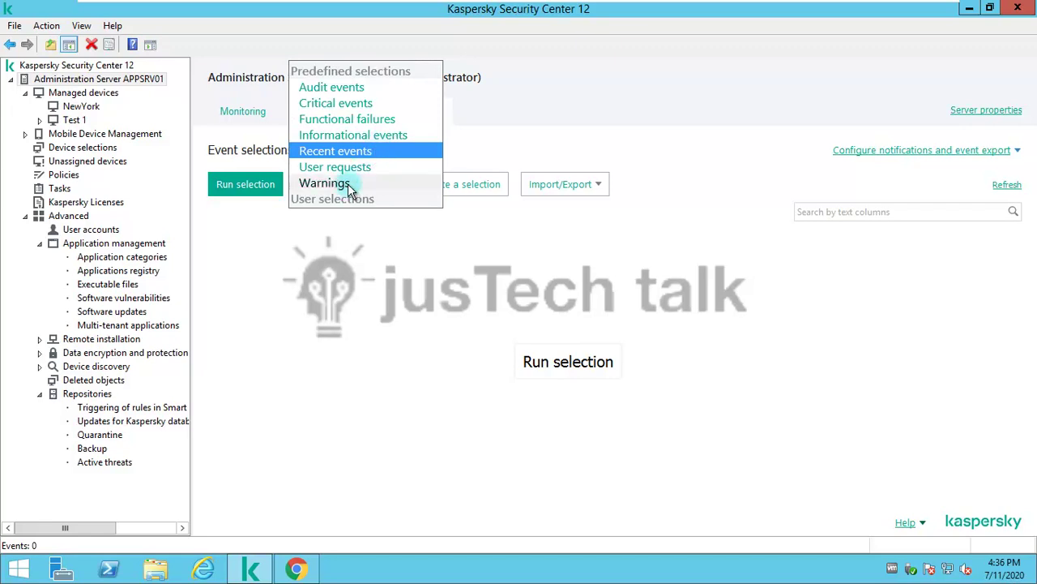
click(328, 183)
click(348, 150)
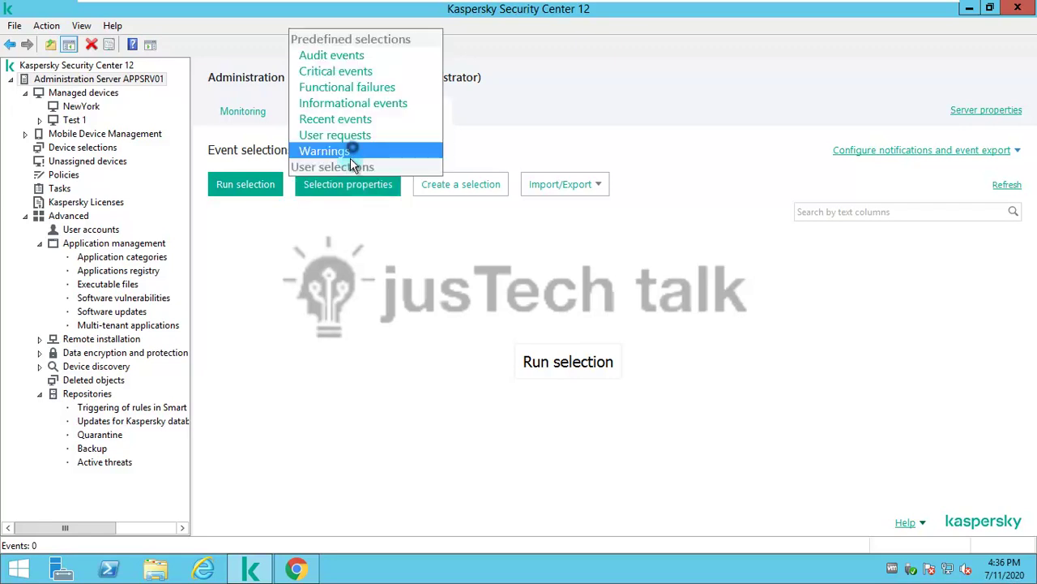
click(345, 136)
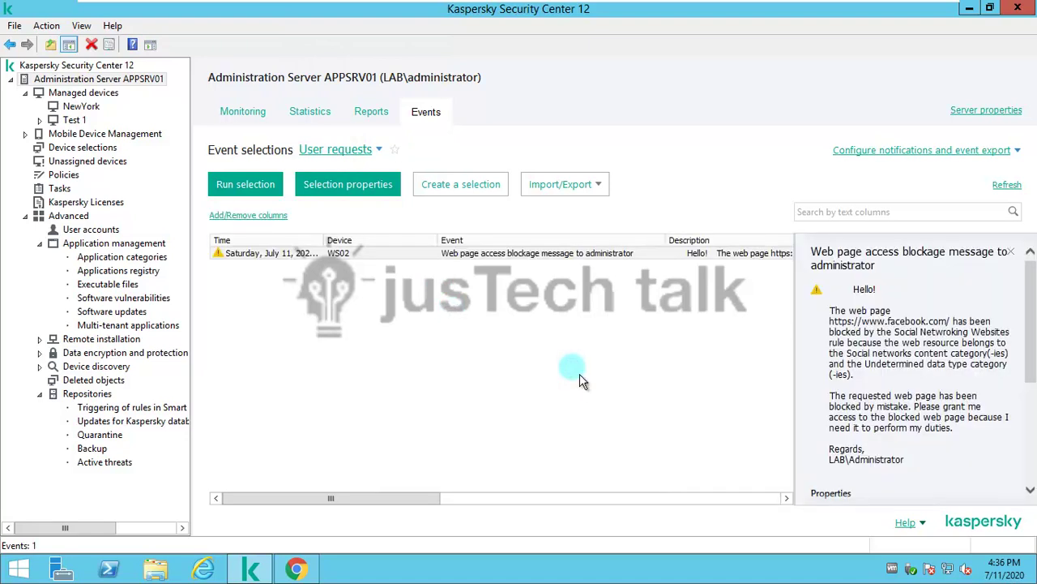
click(322, 257)
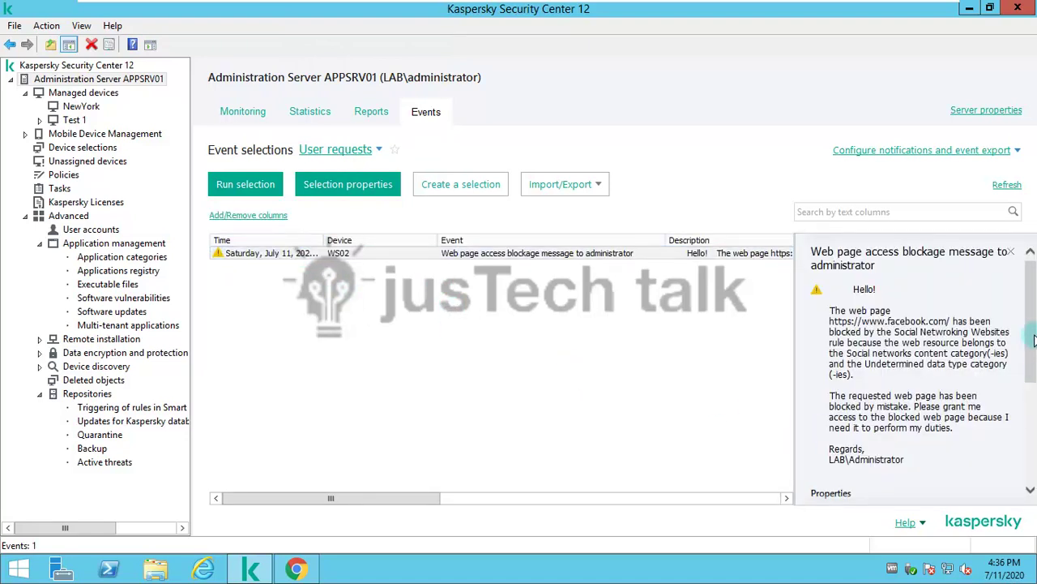
- Open WS02's facebook.com access request event, close it, and select the NewYork group
scroll(1033, 340, down, 5)
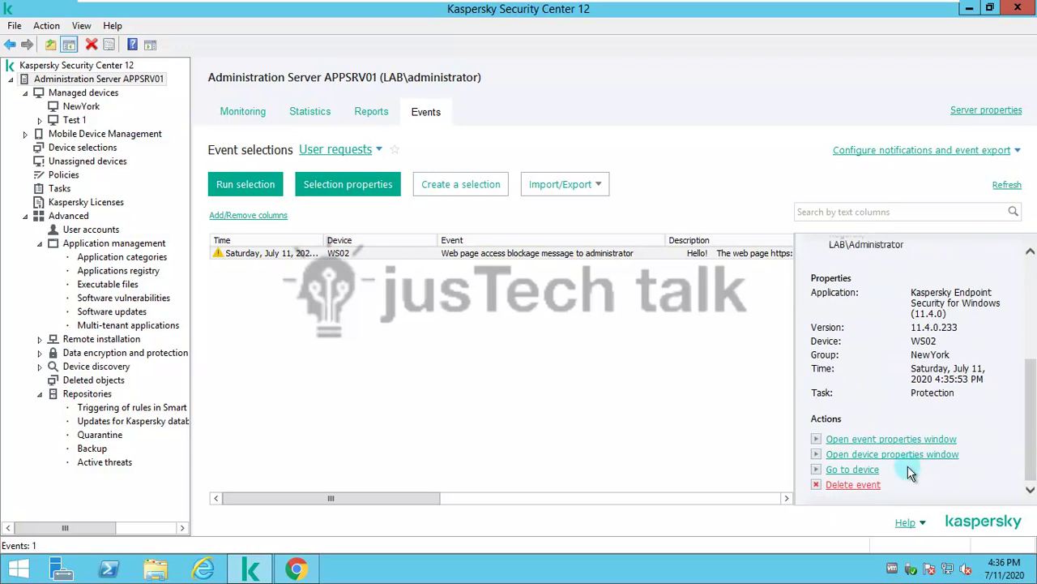
double_click(439, 255)
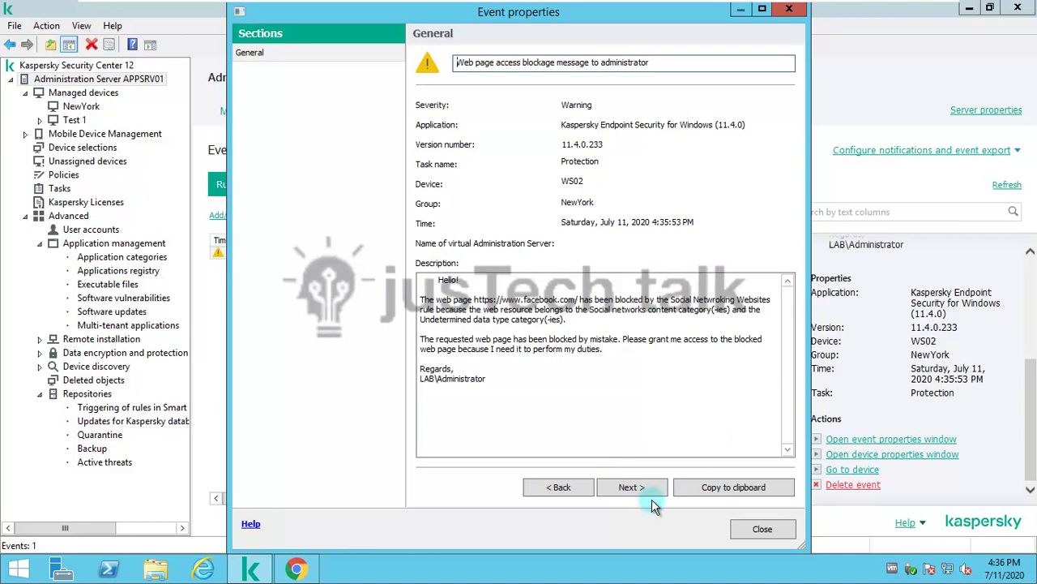
click(762, 529)
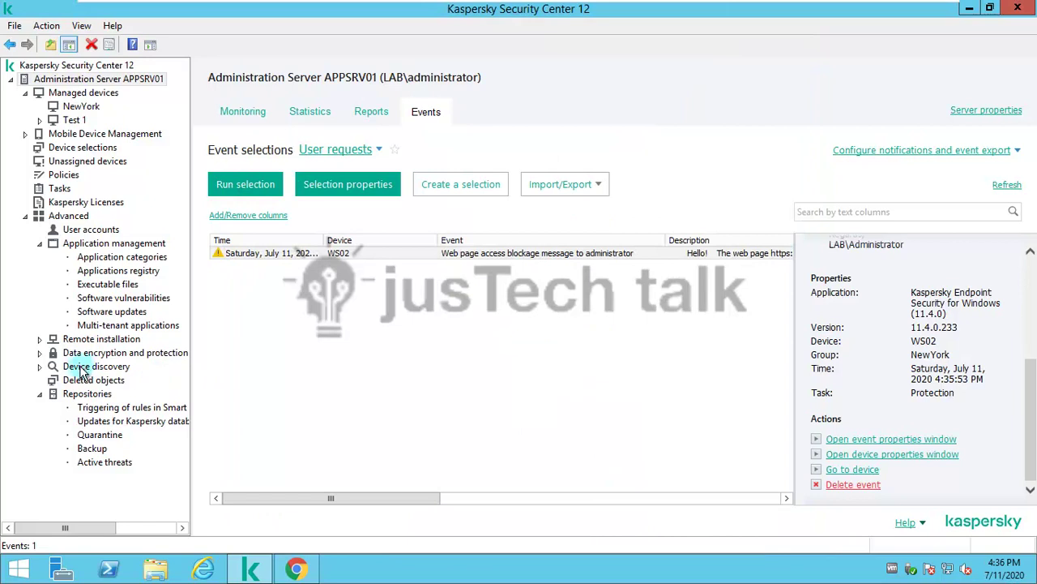
click(81, 106)
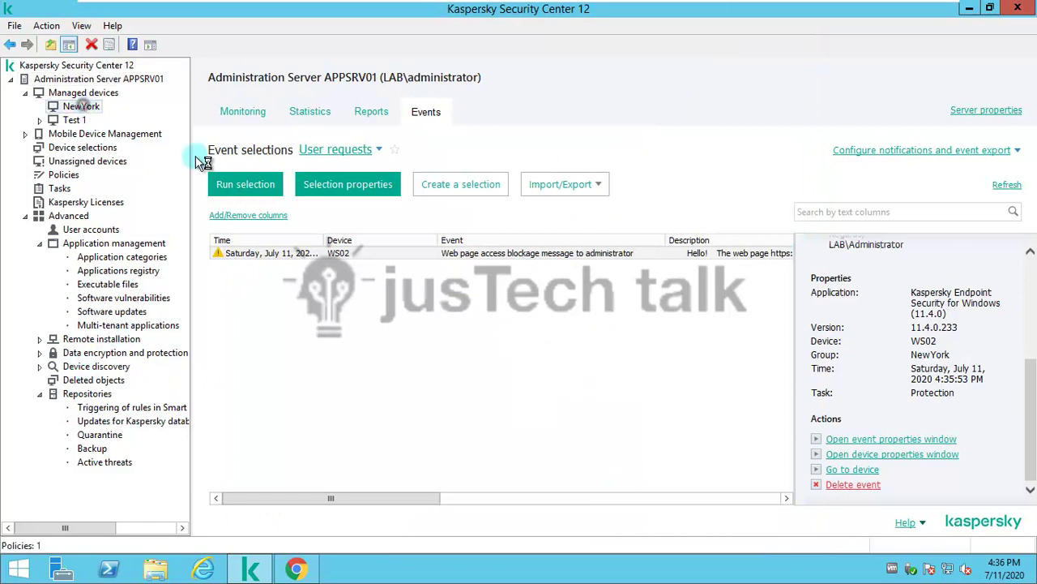
- Open the Kaspersky Endpoint Security policy properties at Security Controls > Web Control
click(337, 278)
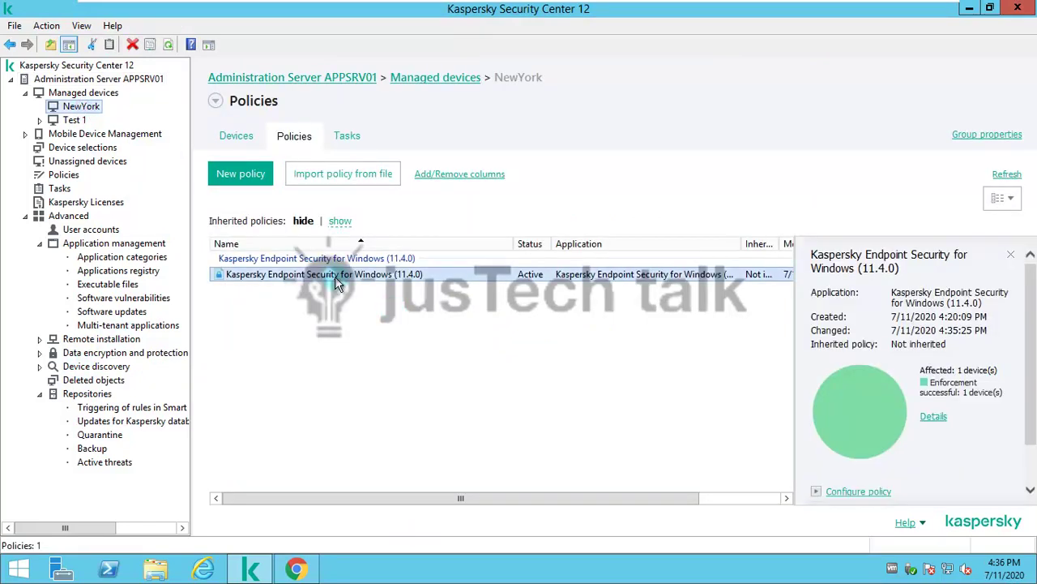
right_click(337, 278)
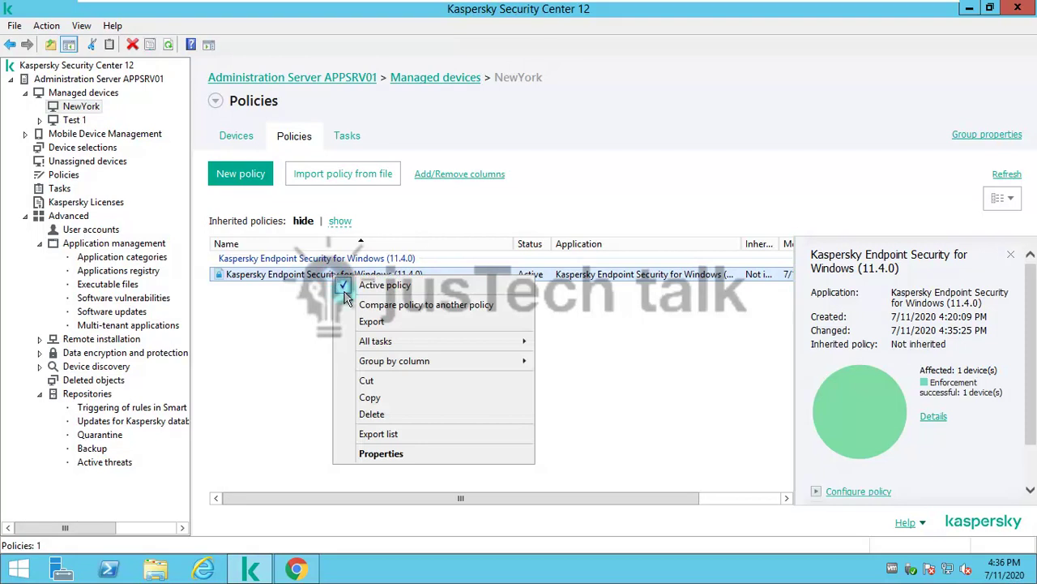
click(406, 456)
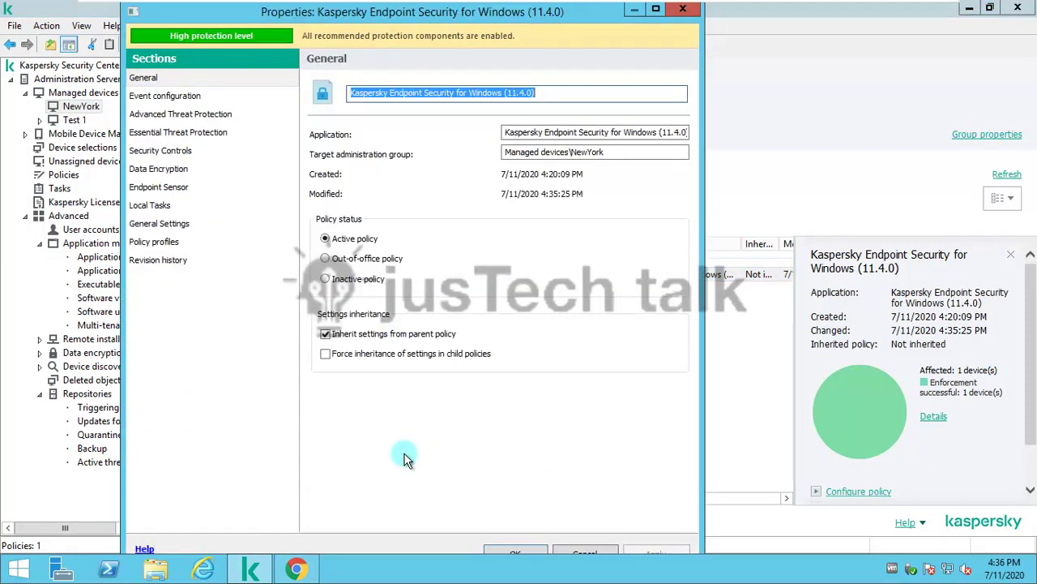
click(147, 151)
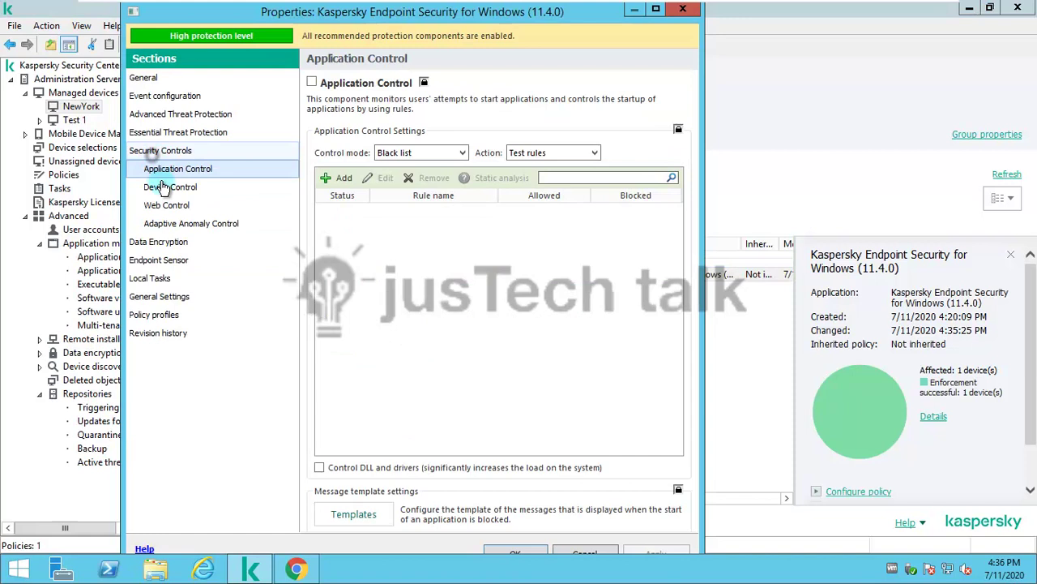
click(169, 207)
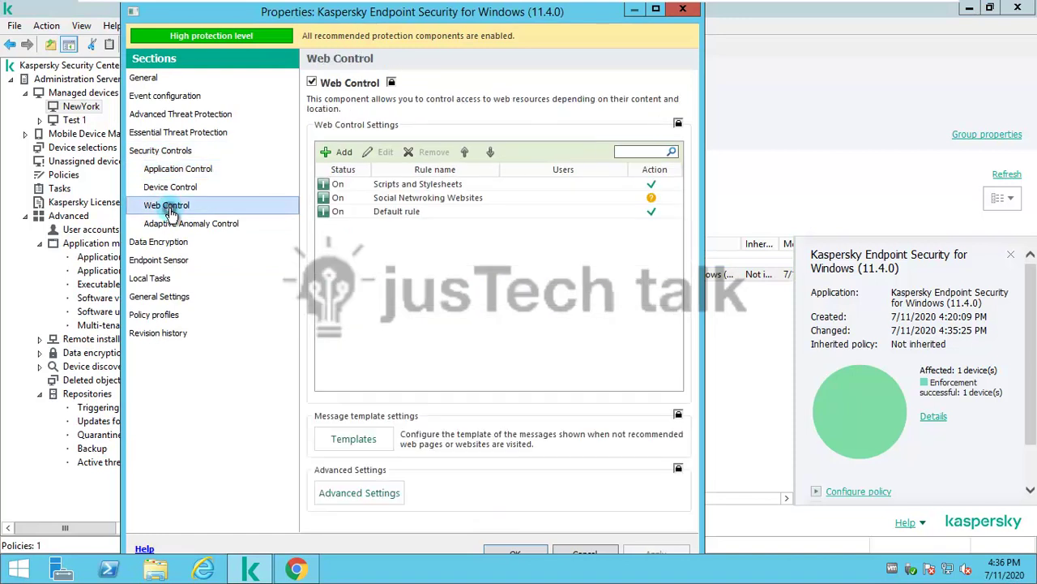
- Edit the Social Networking Websites rule, keeping Warn and choosing individual users or groups
click(411, 200)
click(379, 152)
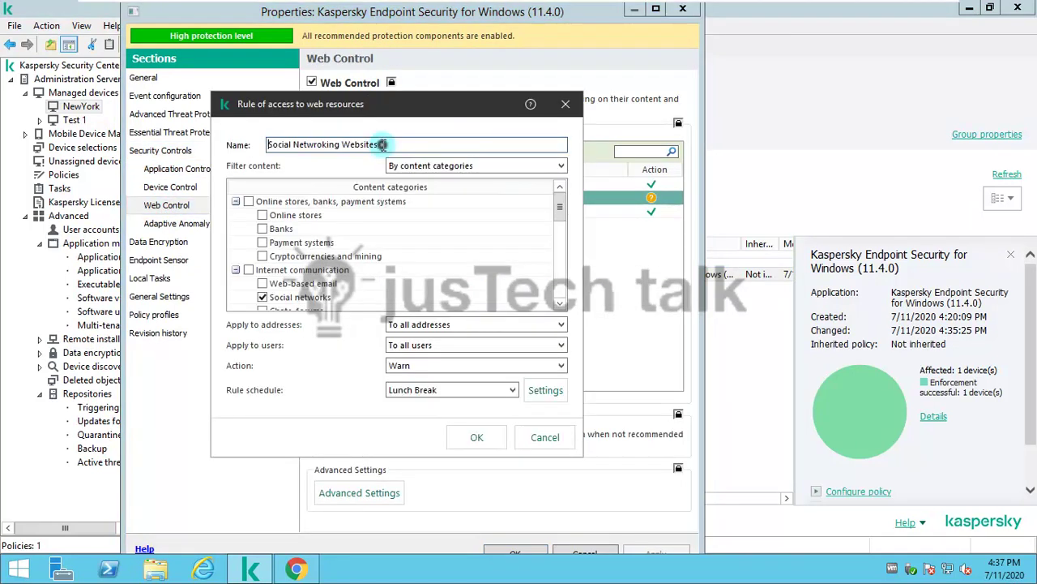
click(562, 365)
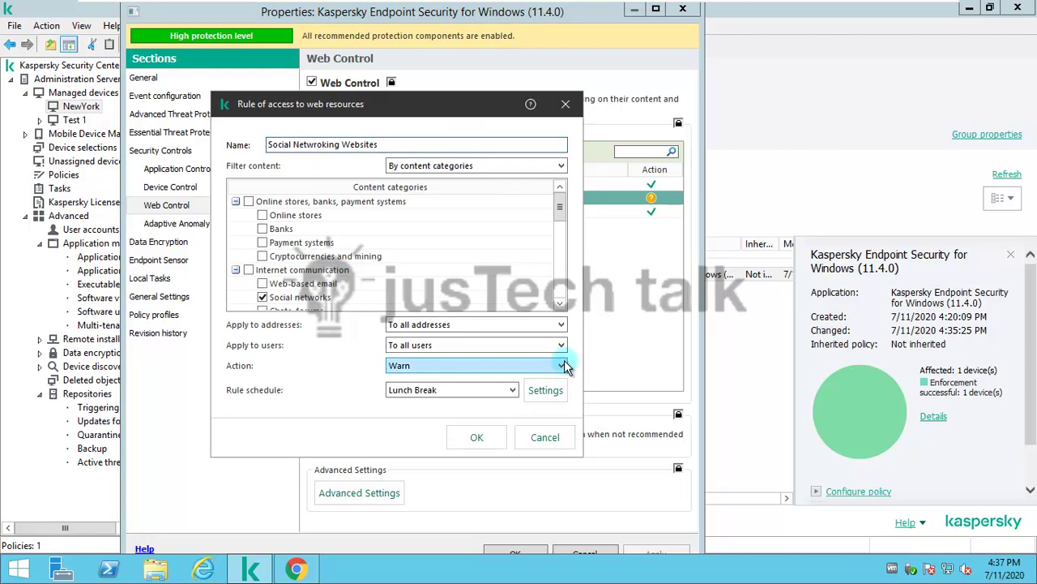
click(563, 365)
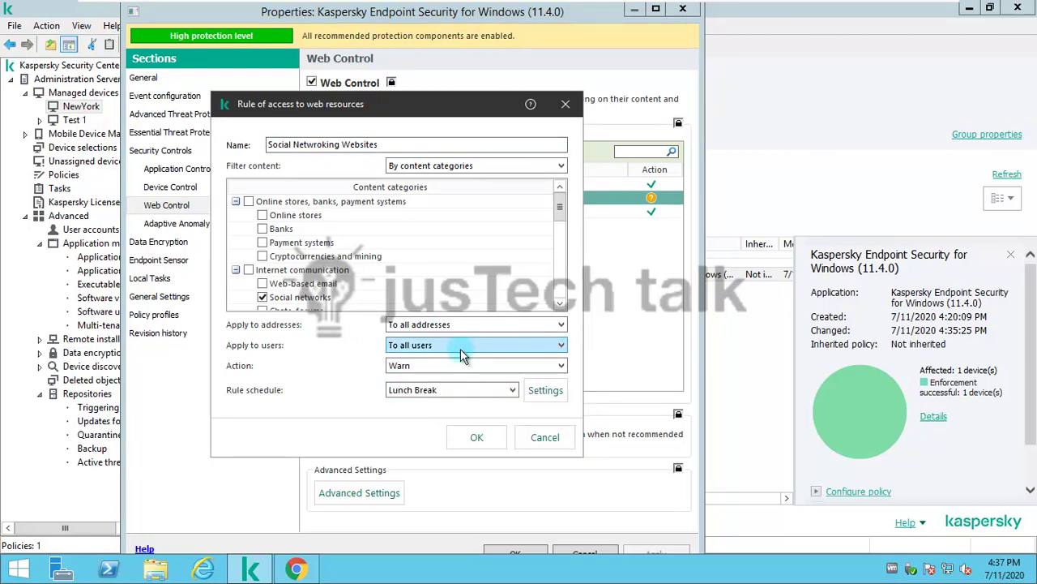
click(562, 346)
click(485, 368)
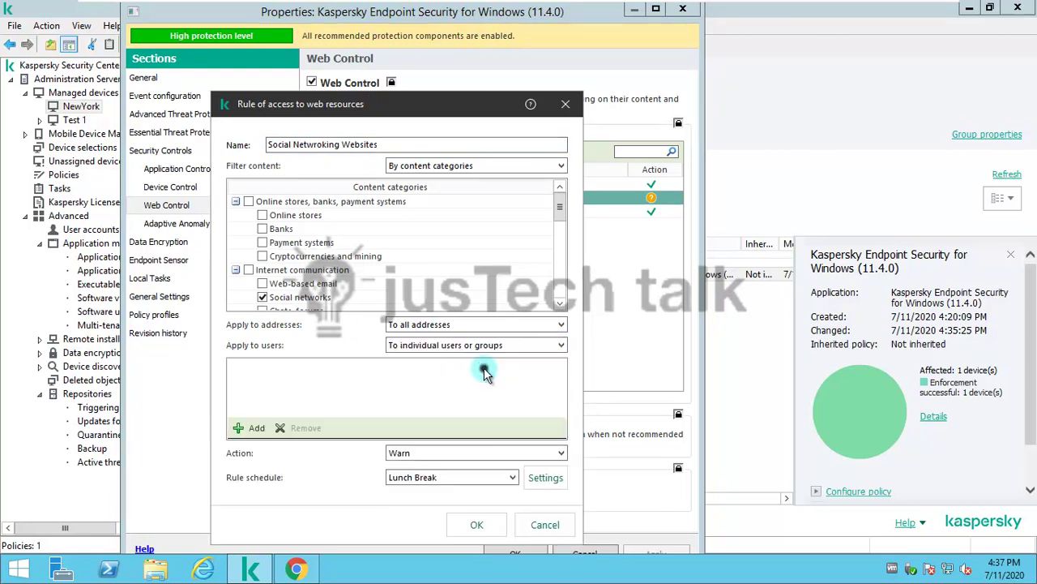
- Open the Select Users or Groups picker twice and cancel it without choosing anyone
click(248, 428)
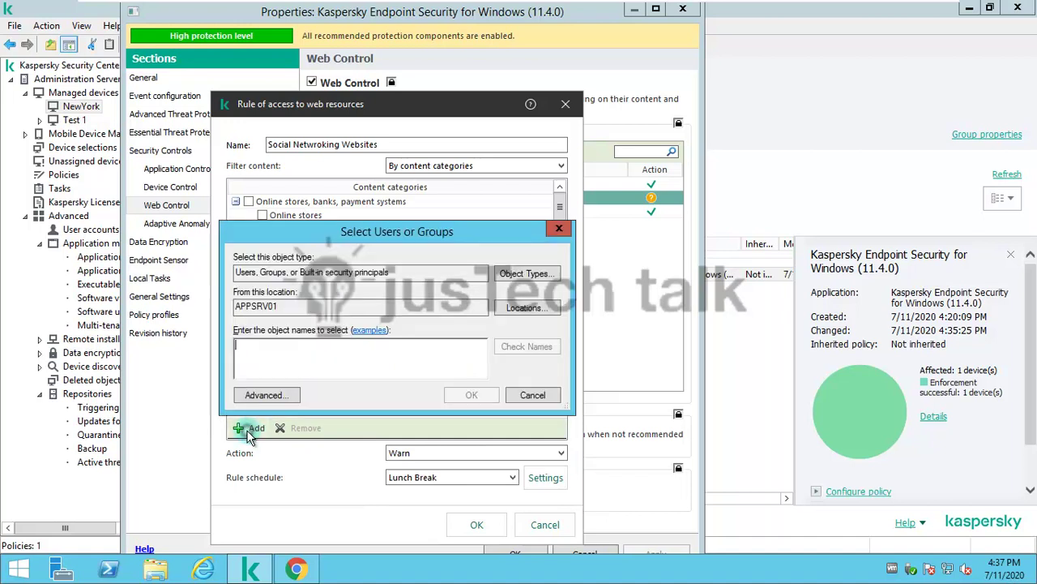
click(533, 304)
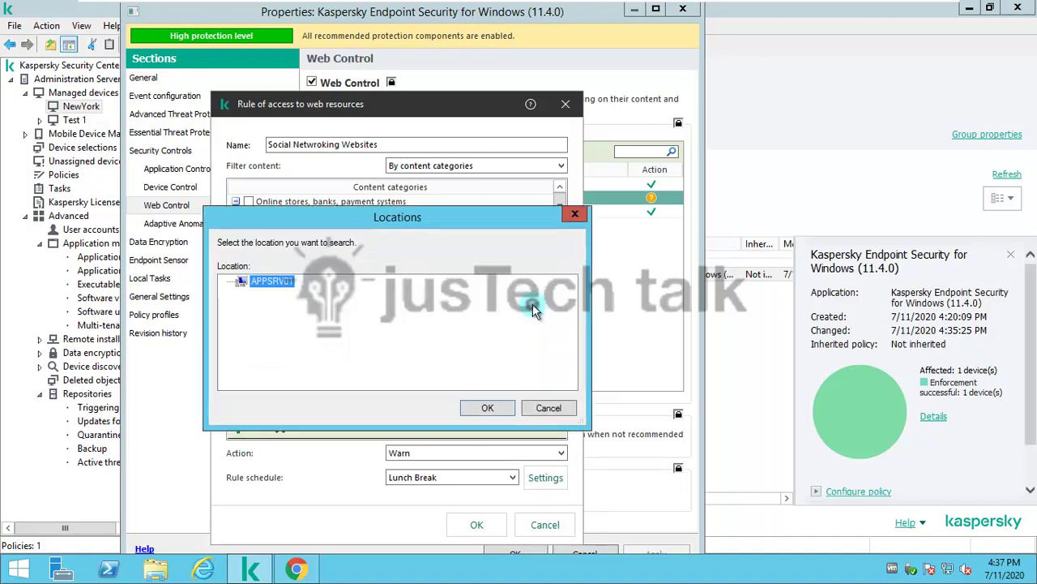
click(574, 214)
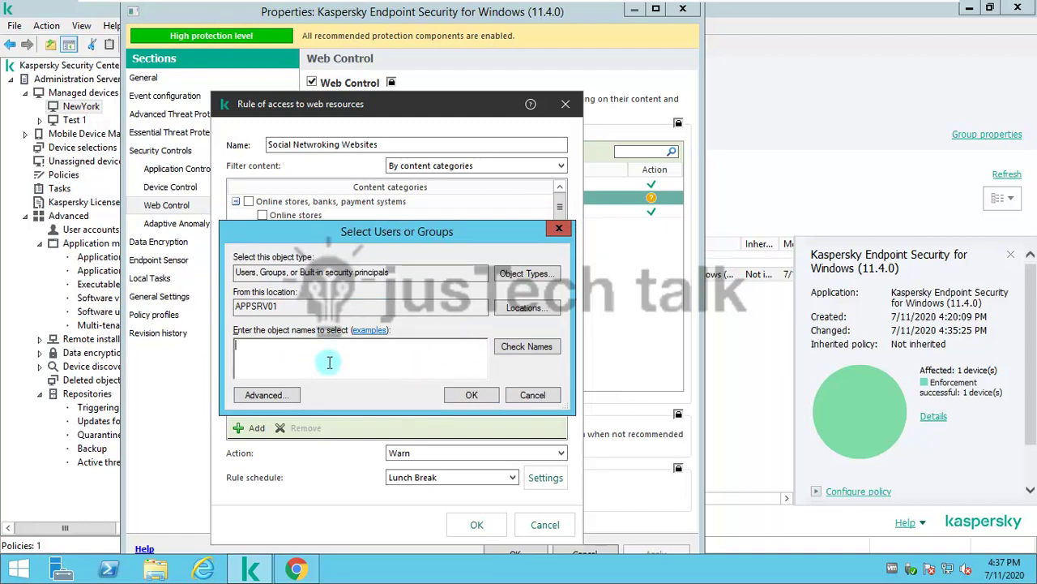
click(535, 395)
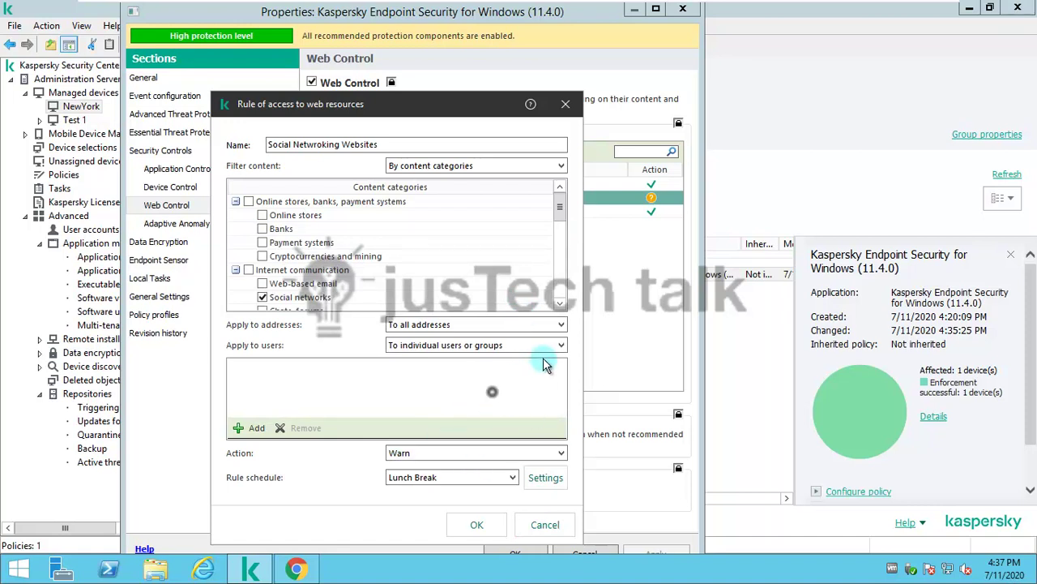
click(239, 429)
click(556, 312)
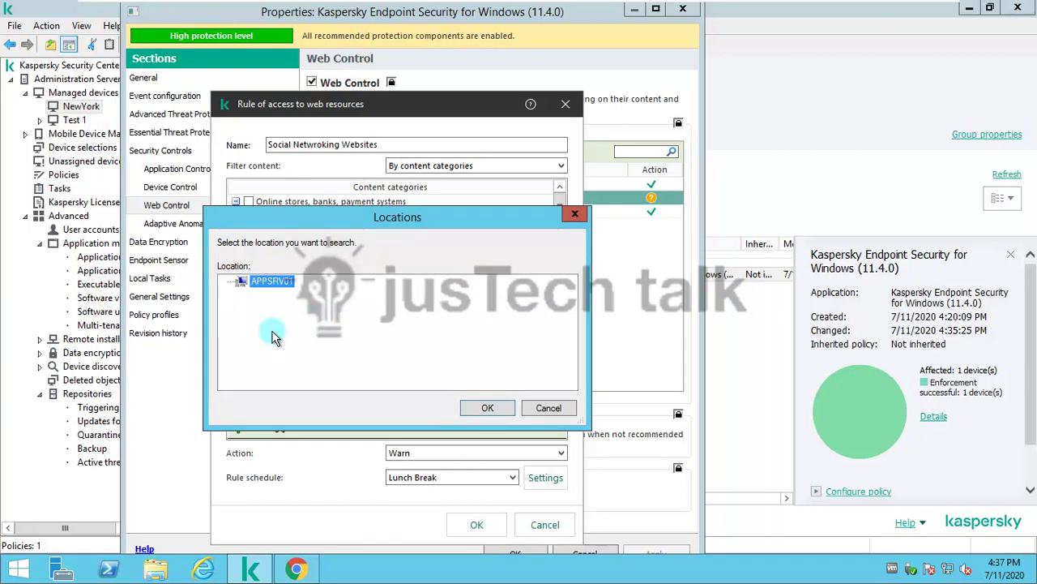
click(548, 407)
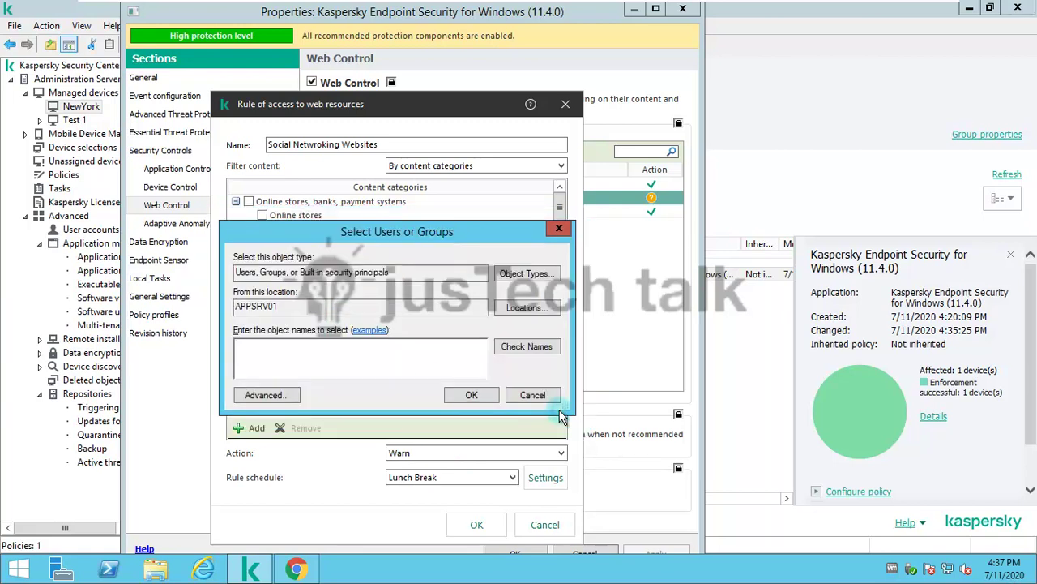
click(534, 397)
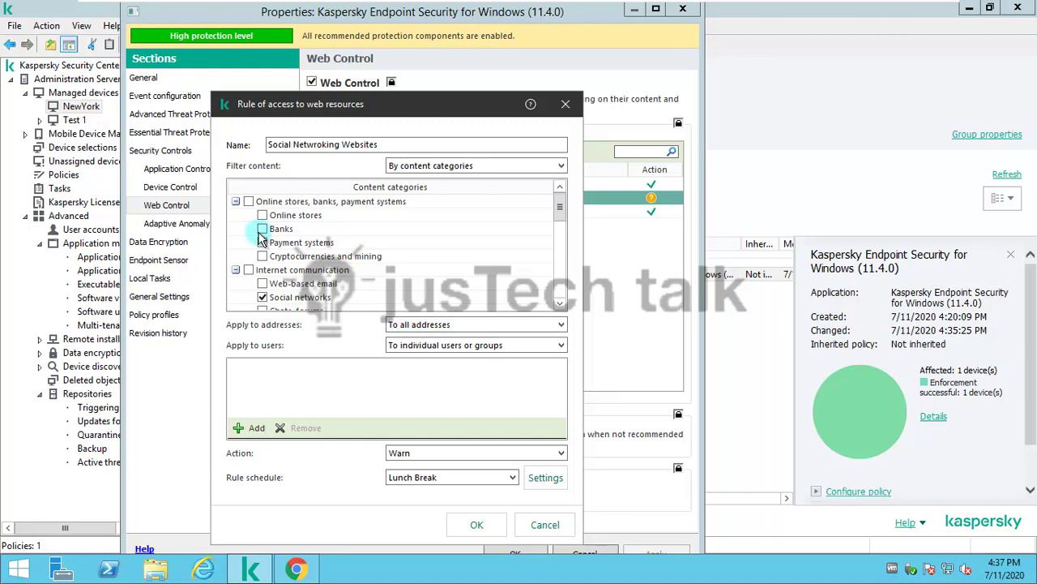
- Collapse the category groups, cancel the rule and policy properties, and switch to WS02
click(236, 201)
click(236, 216)
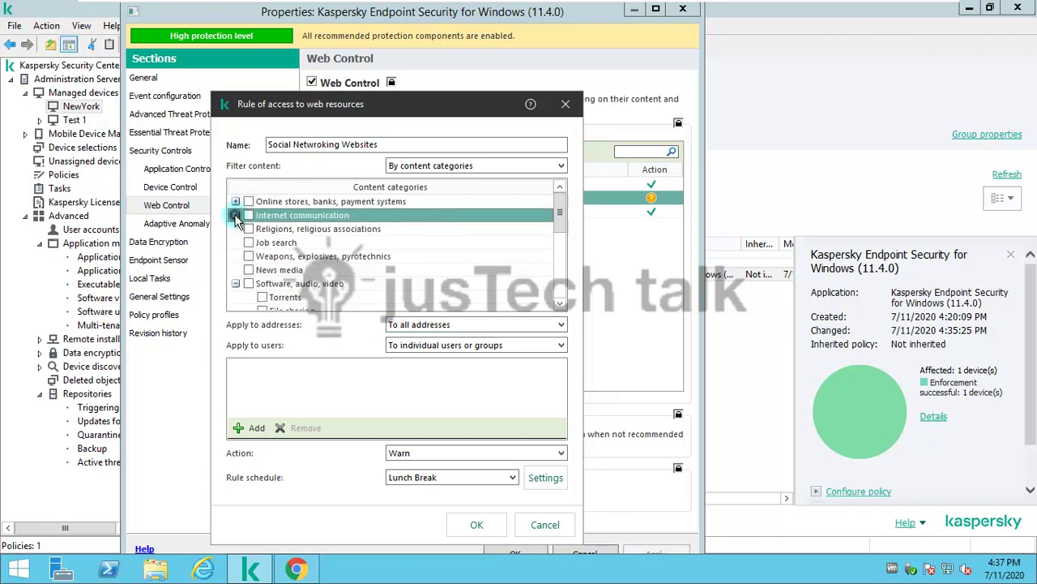
click(236, 285)
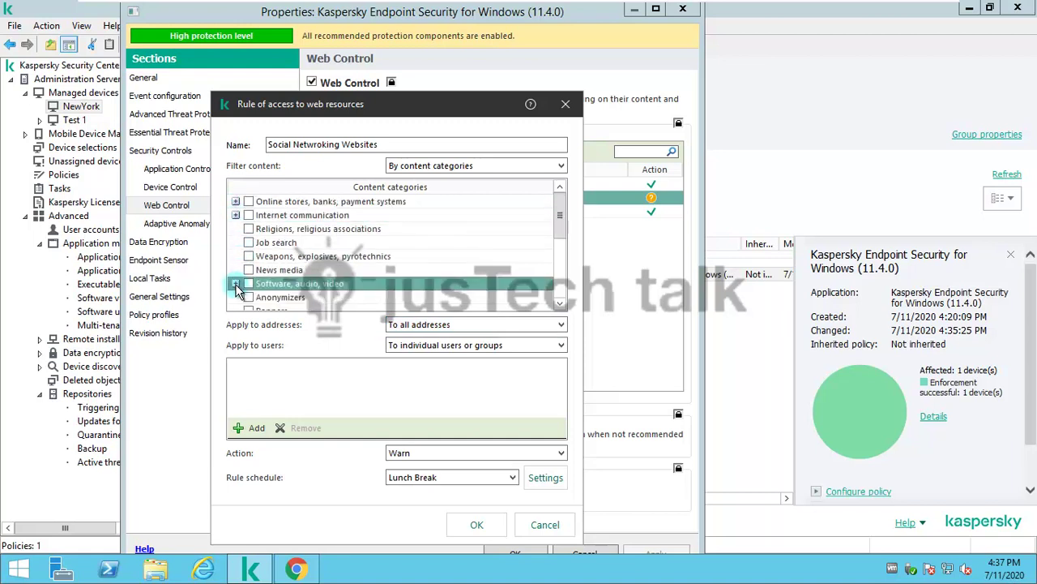
click(546, 525)
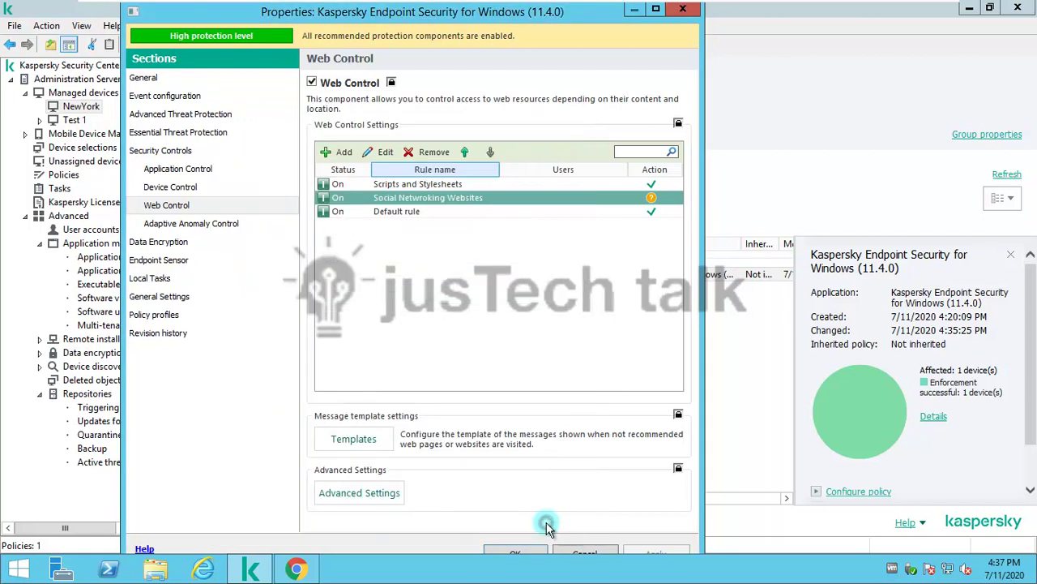
right_click(525, 560)
click(505, 550)
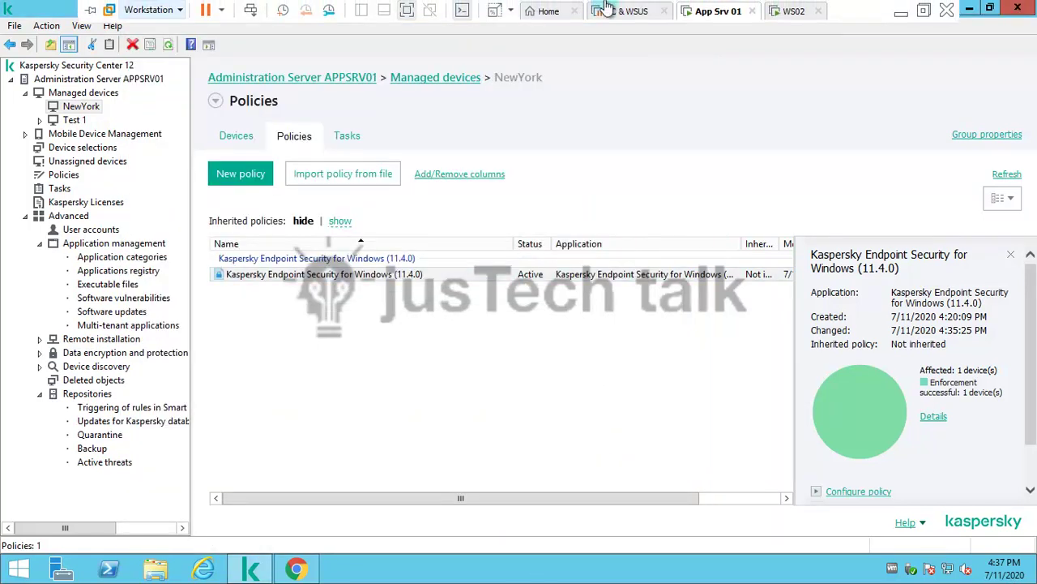
click(788, 9)
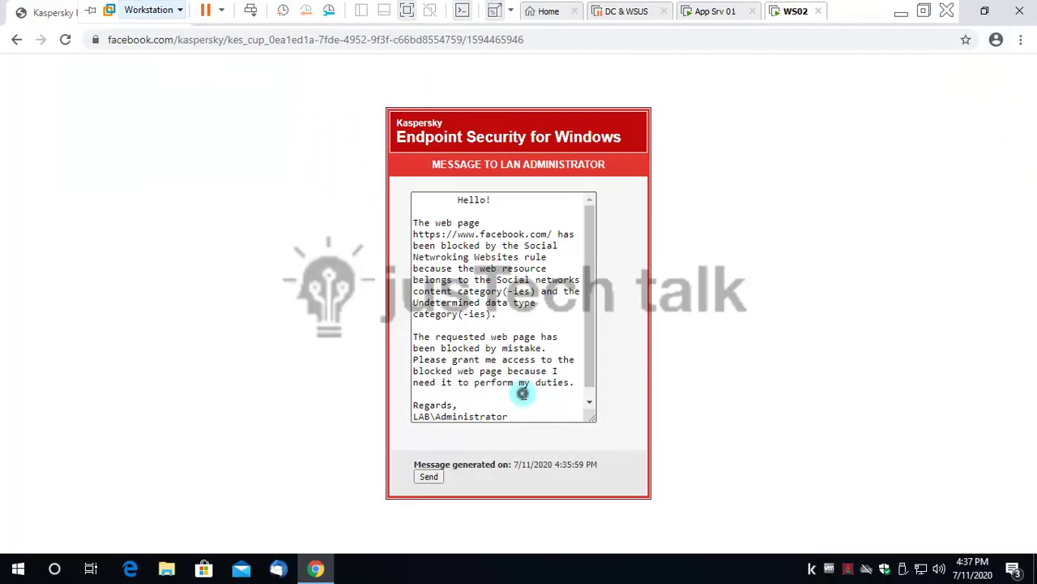
- Restart Chrome on WS02, load facebook.com, and proceed past the Social Networking Websites warning
click(1019, 10)
double_click(28, 162)
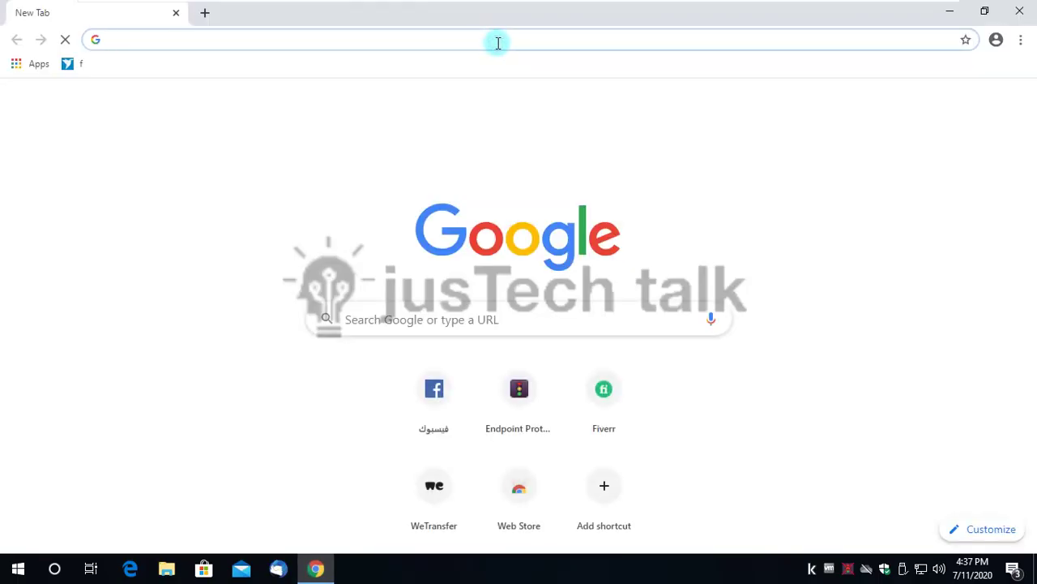
text(fac)
key(Return)
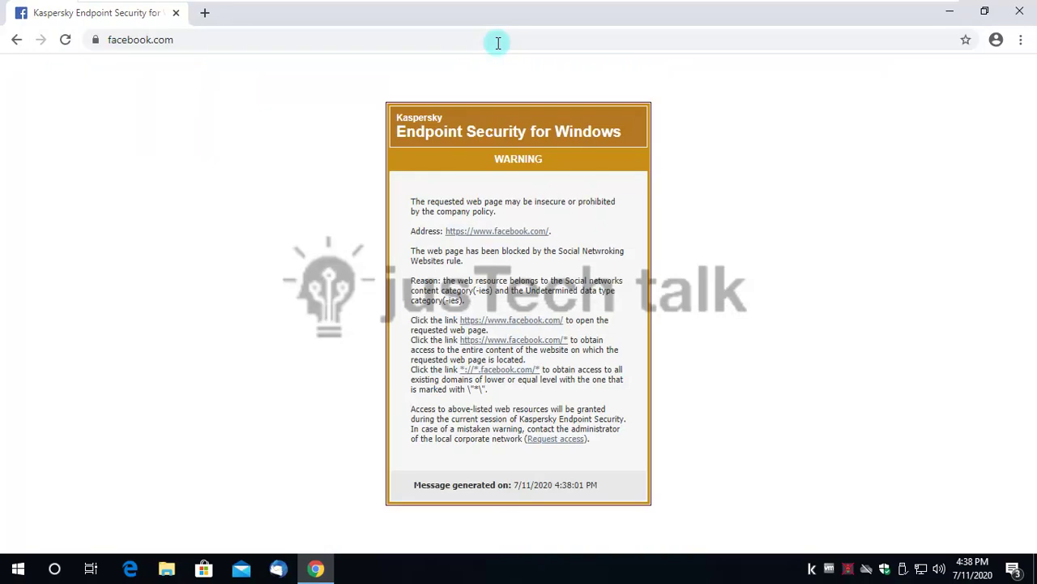
click(534, 323)
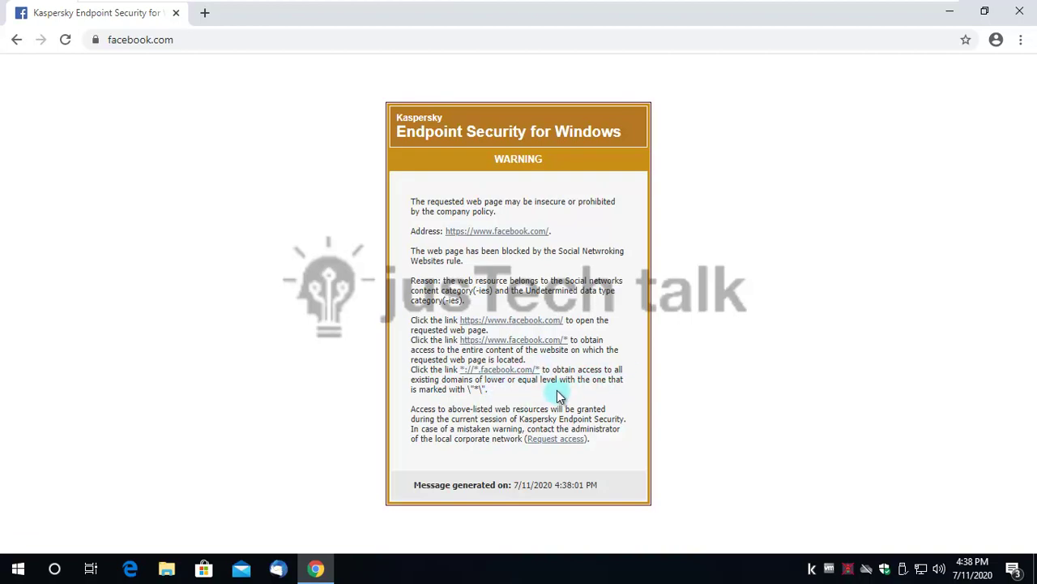
click(533, 322)
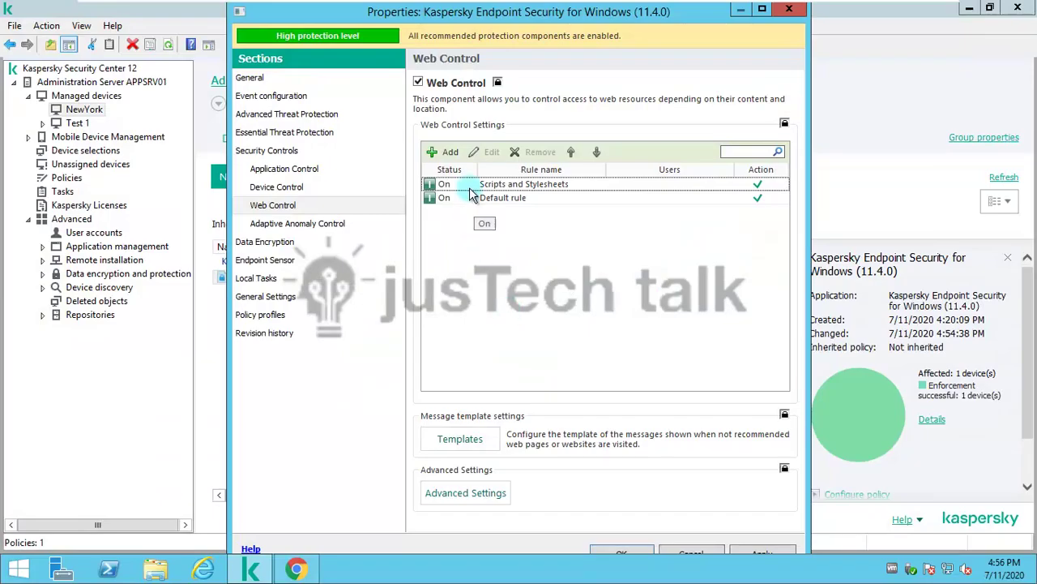
- Create a Web Control rule named Linkedin blocking the address *.linkedin.com, and save the policy
click(450, 154)
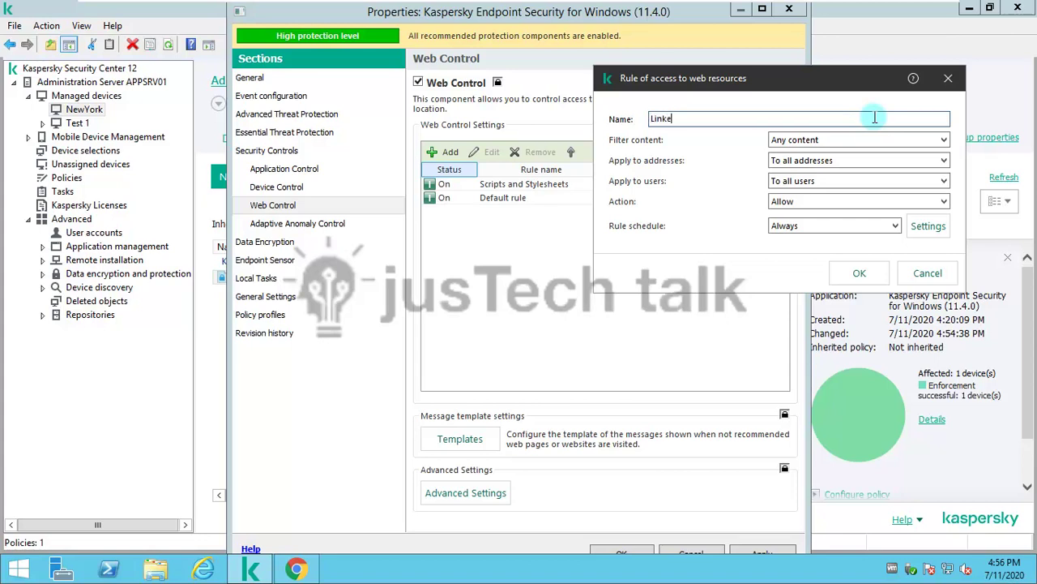
click(945, 160)
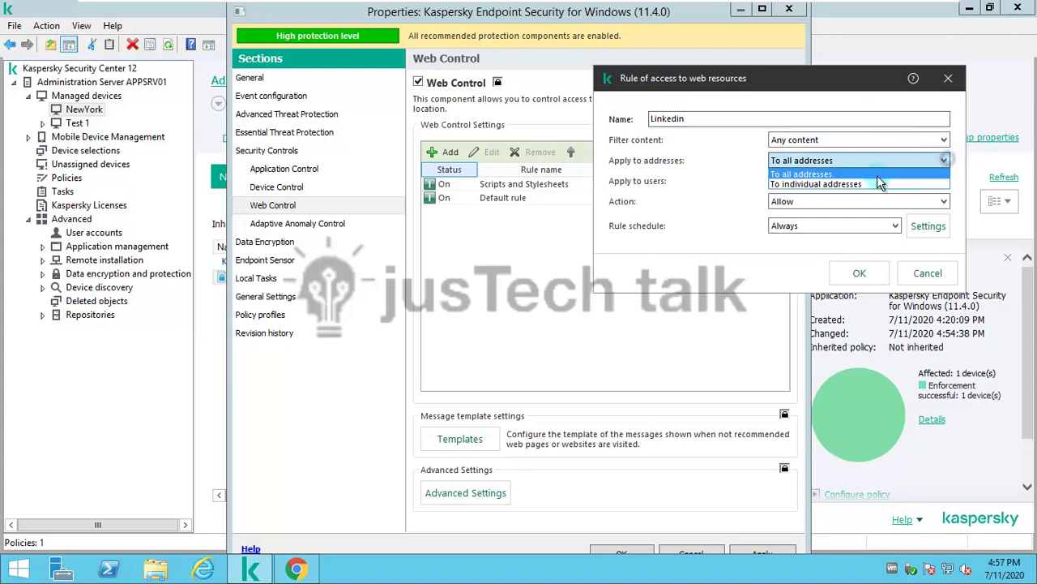
click(847, 184)
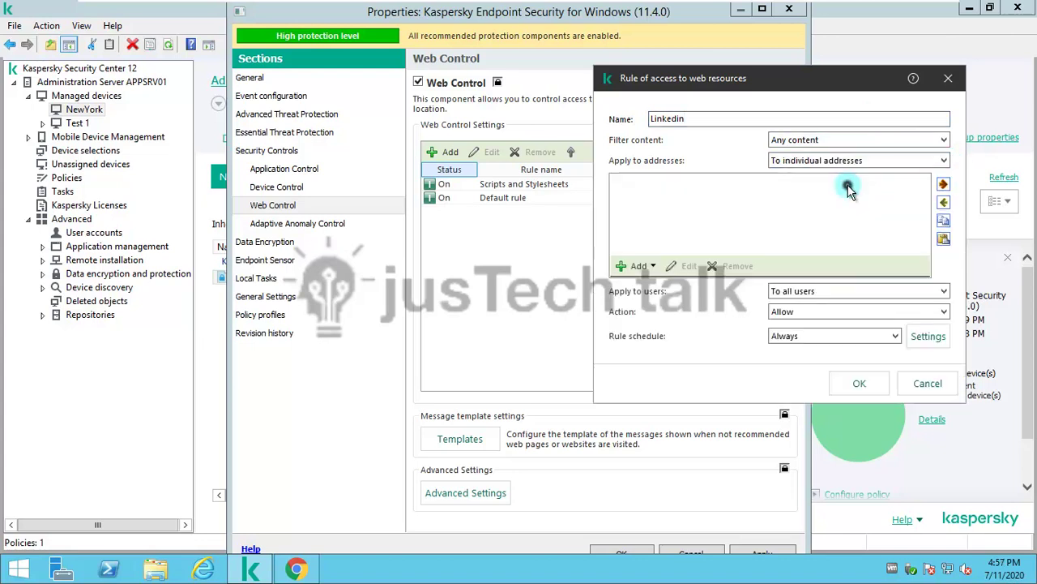
click(634, 266)
click(659, 289)
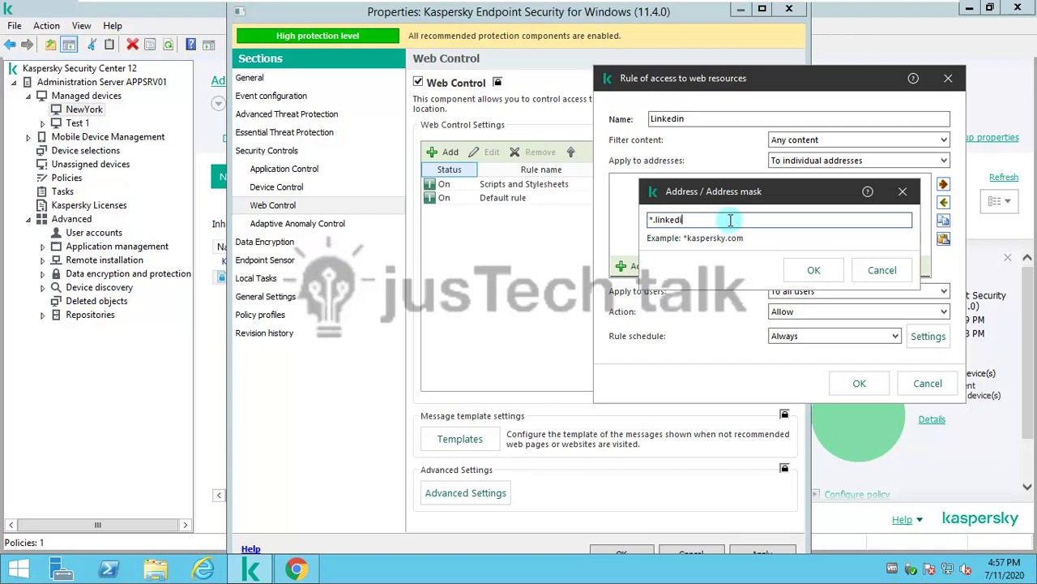
click(805, 270)
click(920, 316)
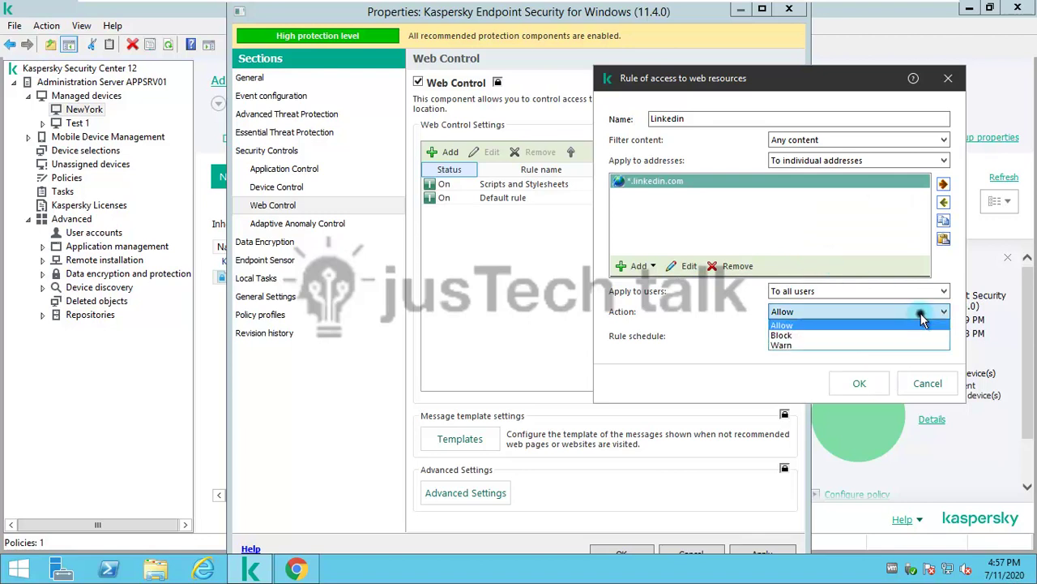
click(811, 332)
click(861, 384)
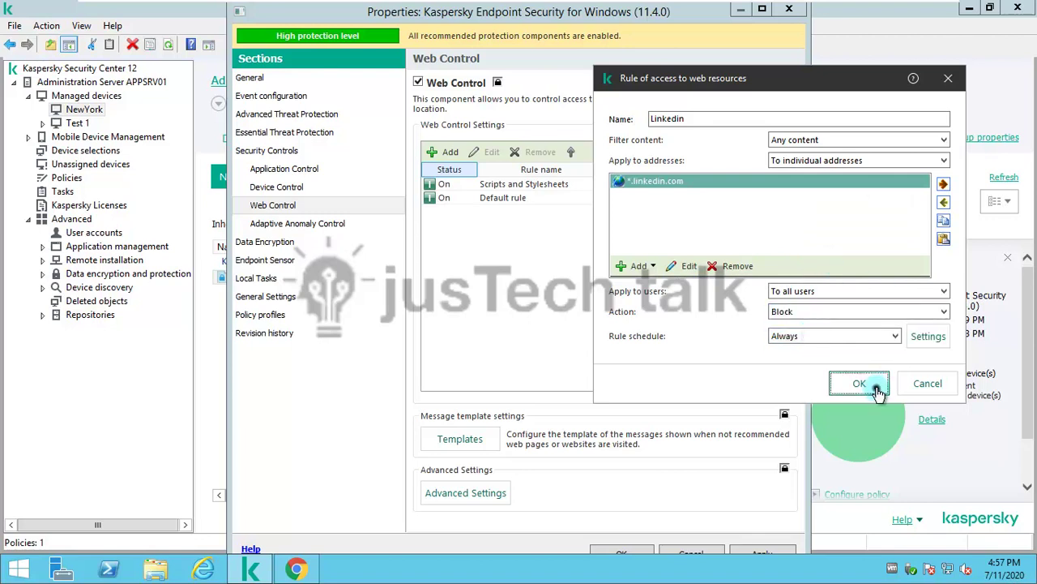
click(622, 554)
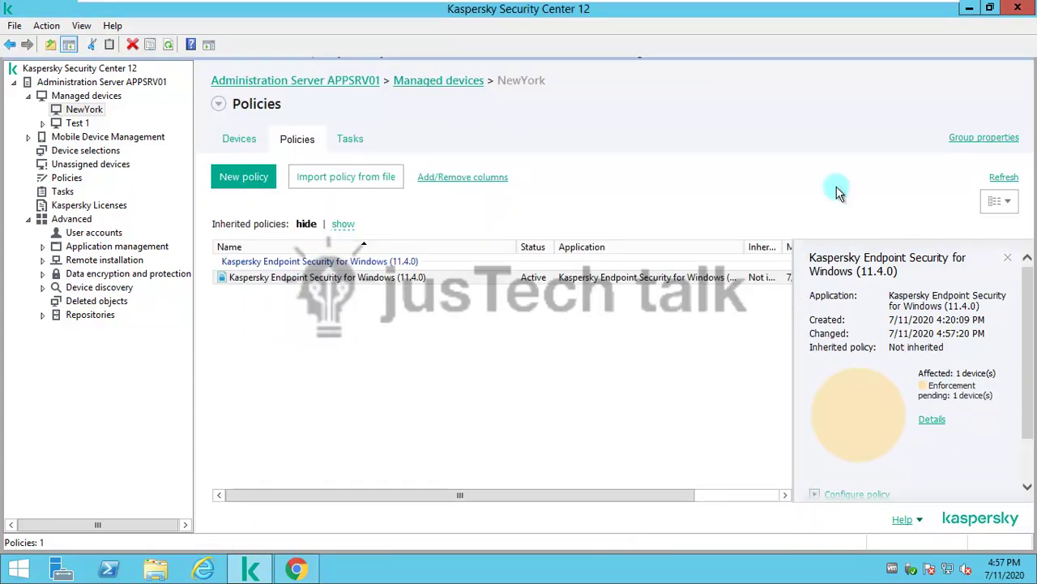
mouse_move(849, 5)
click(790, 12)
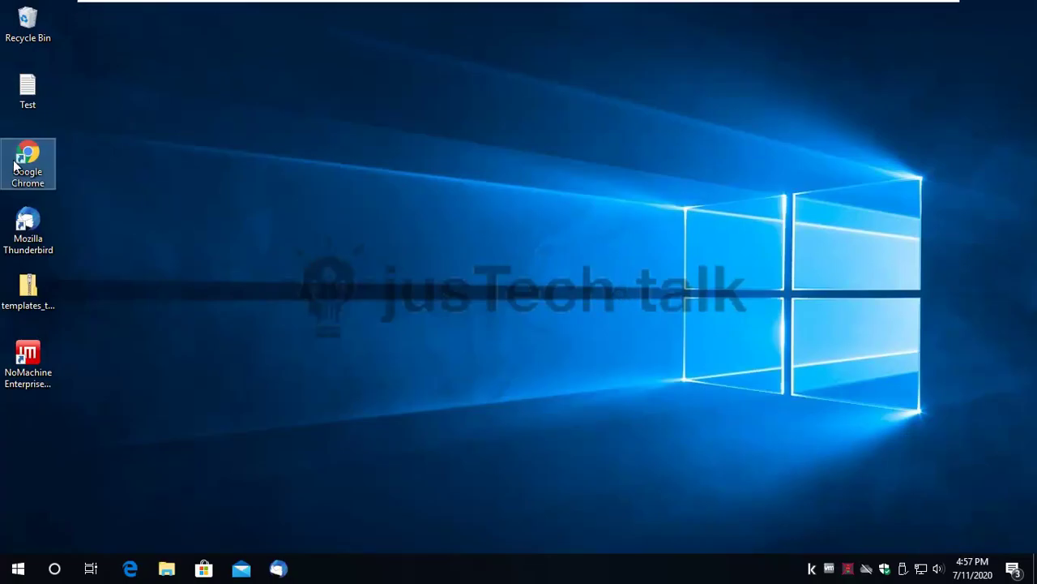
double_click(28, 162)
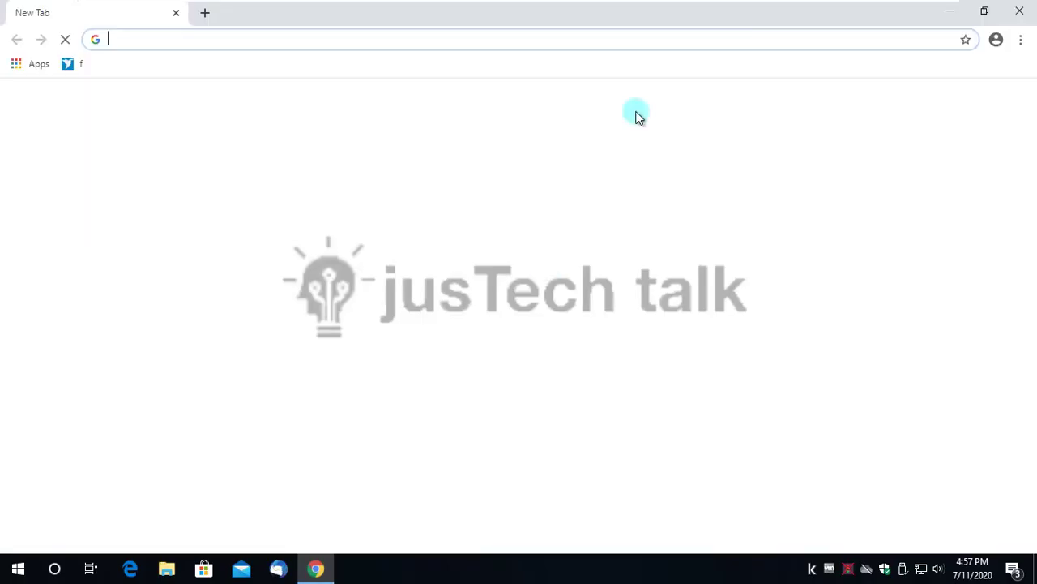
text(htt)
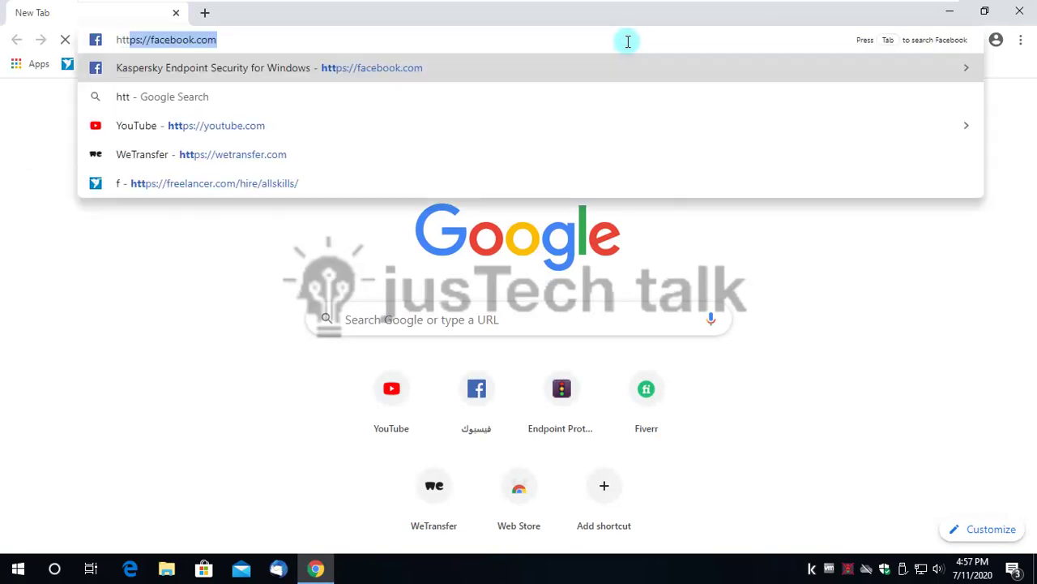
text(ps://linked)
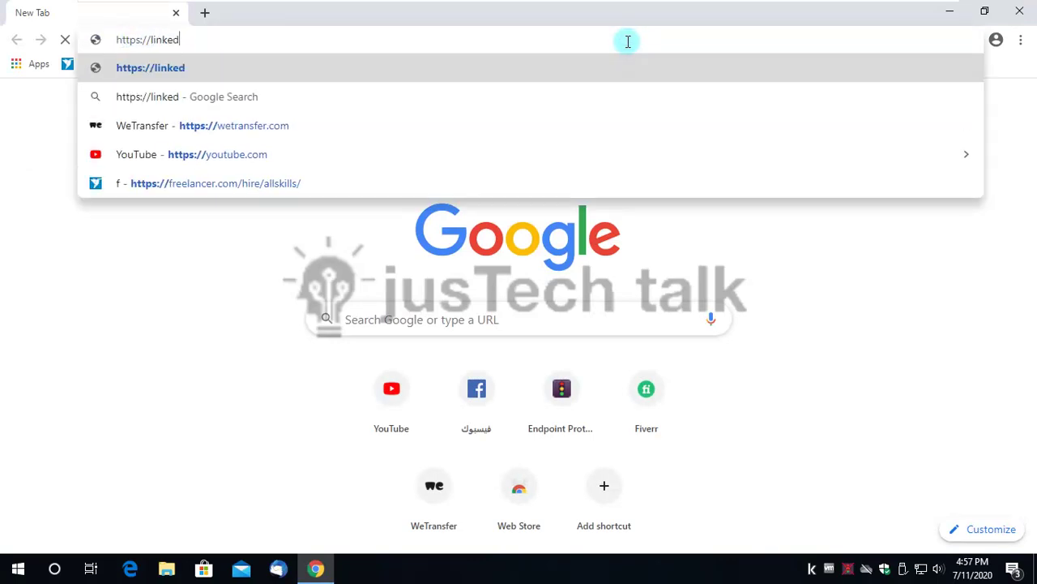
text(in.com)
key(Return)
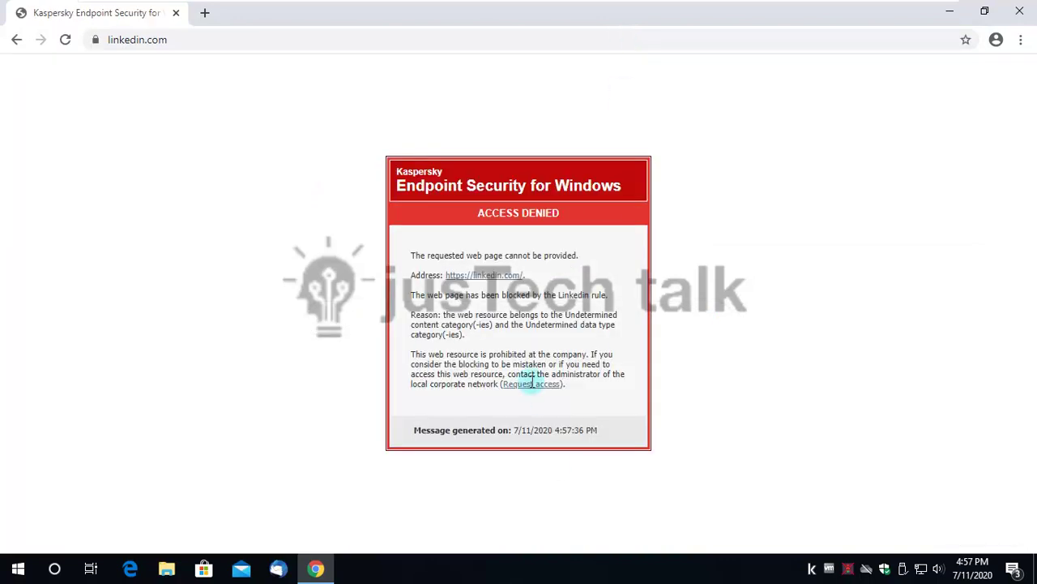
- Replace the address with facebook.com and load the Facebook page
click(184, 38)
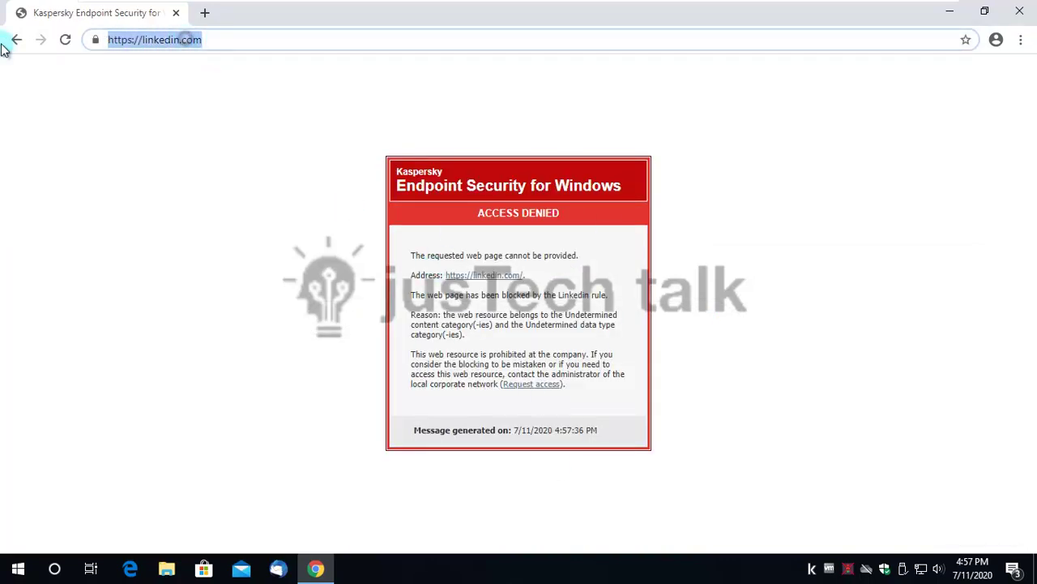
text(facebooo)
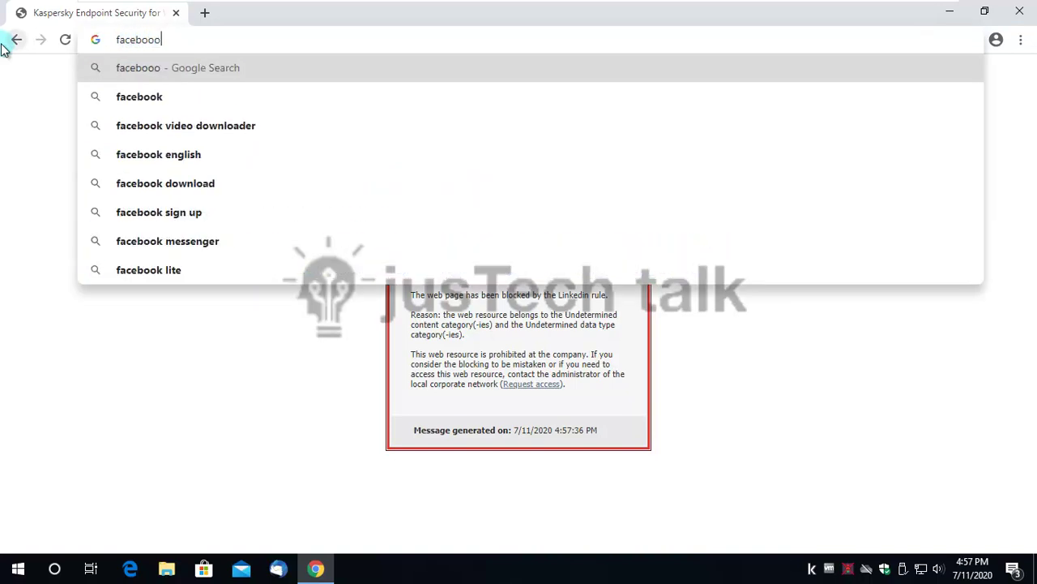
key(BackSpace)
text(k)
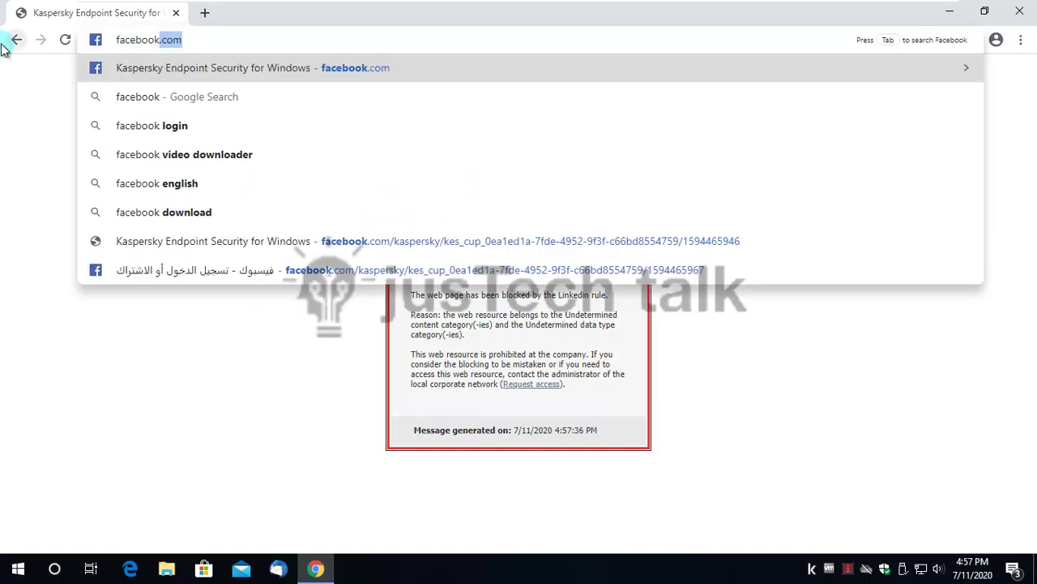
key(Return)
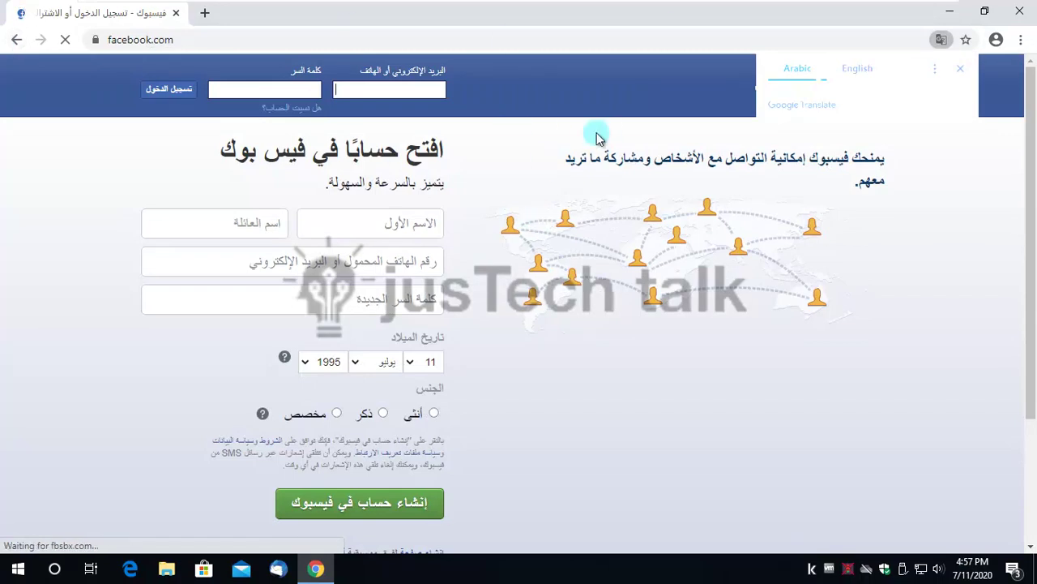
- On App Srv 01, open the policy's Web Control rules and move Linkedin to the top
mouse_move(683, 7)
click(718, 12)
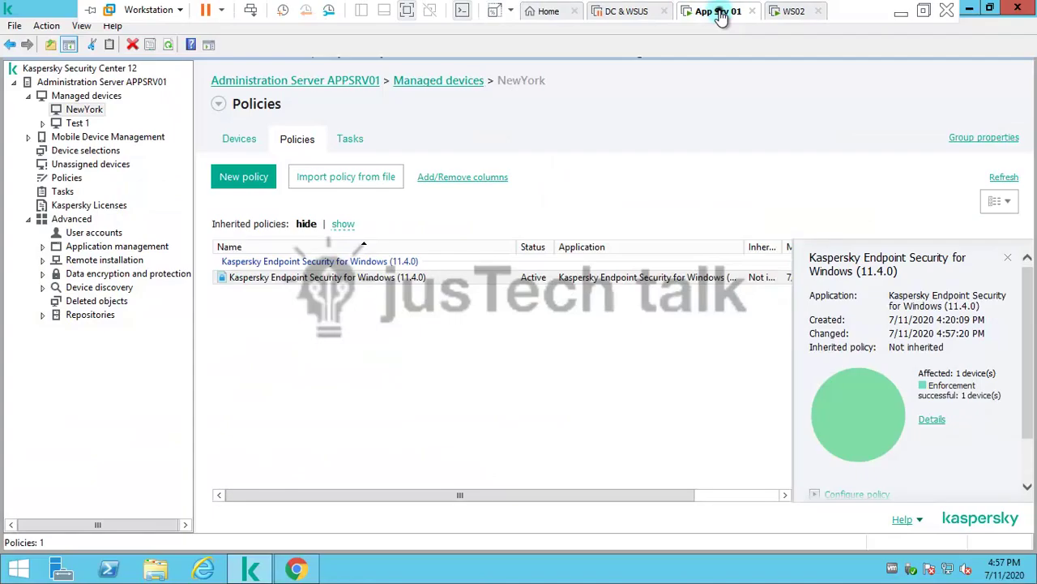
click(344, 278)
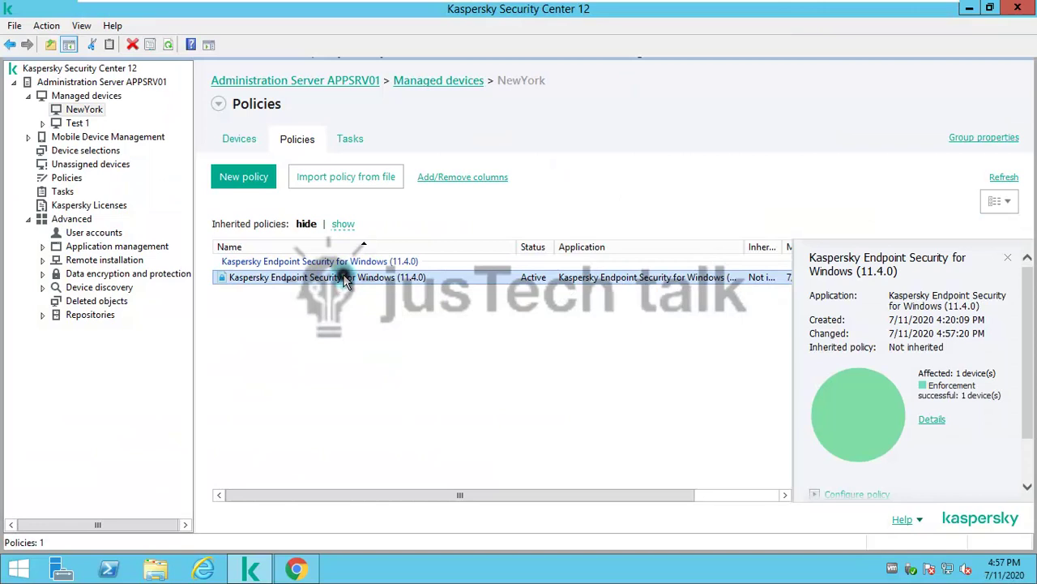
double_click(371, 280)
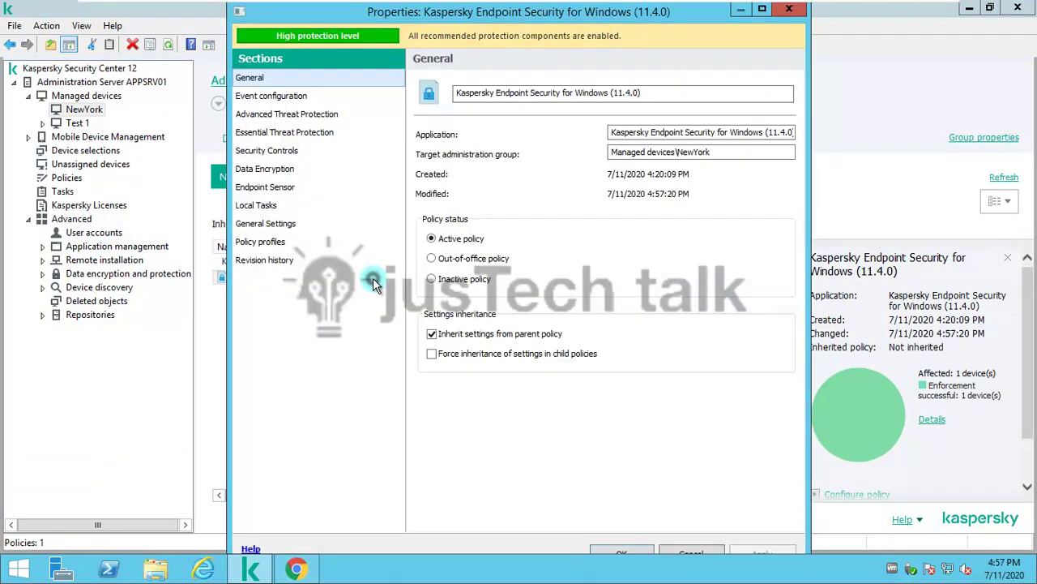
click(277, 150)
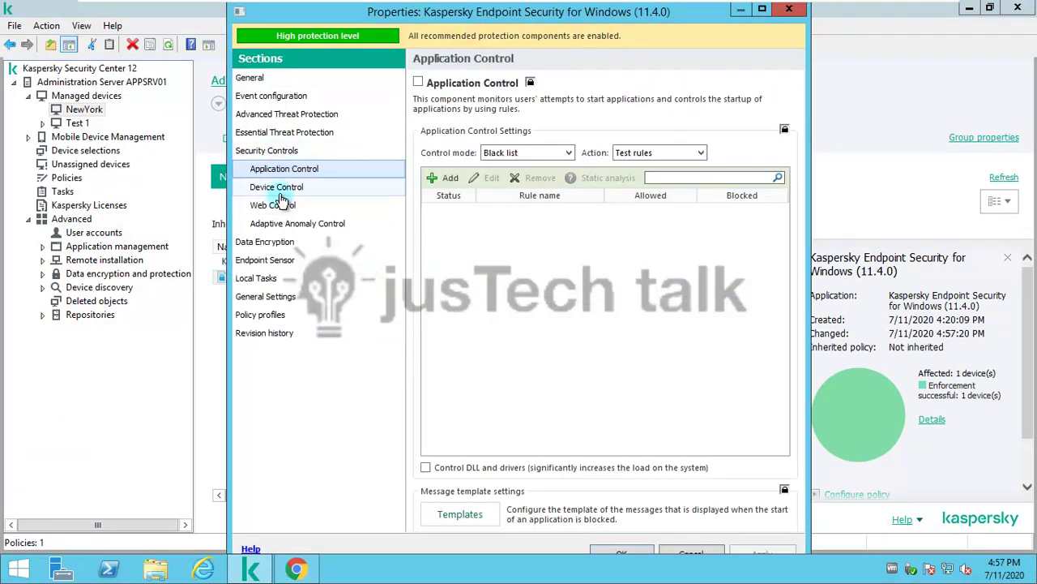
click(276, 205)
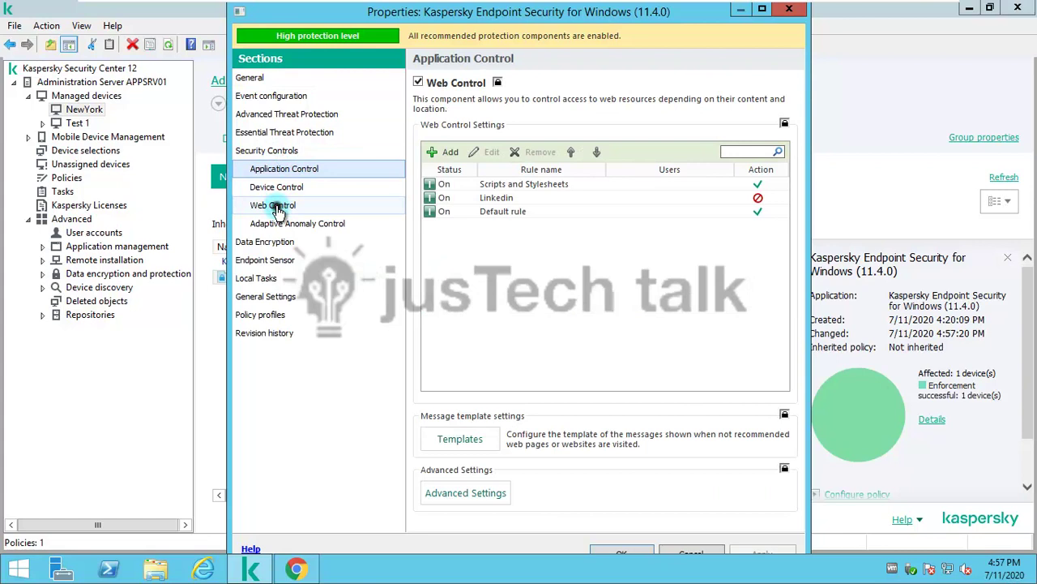
click(509, 184)
click(496, 198)
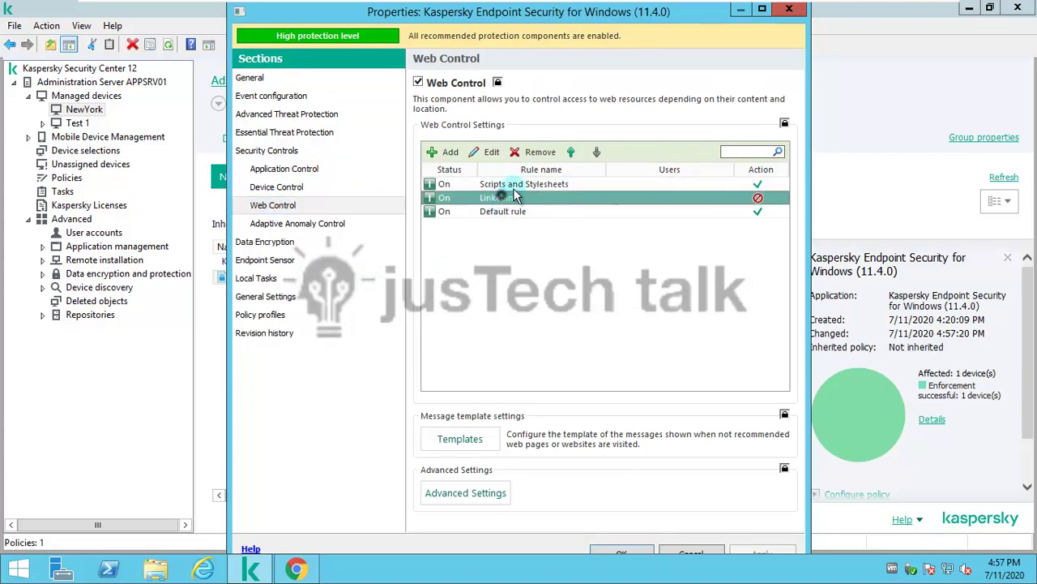
click(569, 153)
- Edit the Linkedin rule to filter content by types of data, including Video
click(489, 152)
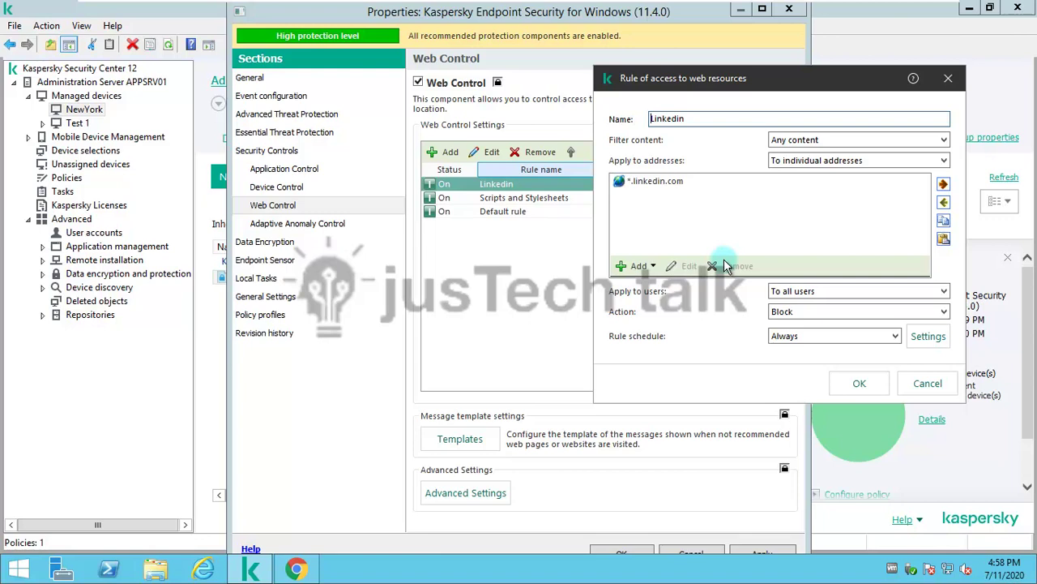
click(946, 140)
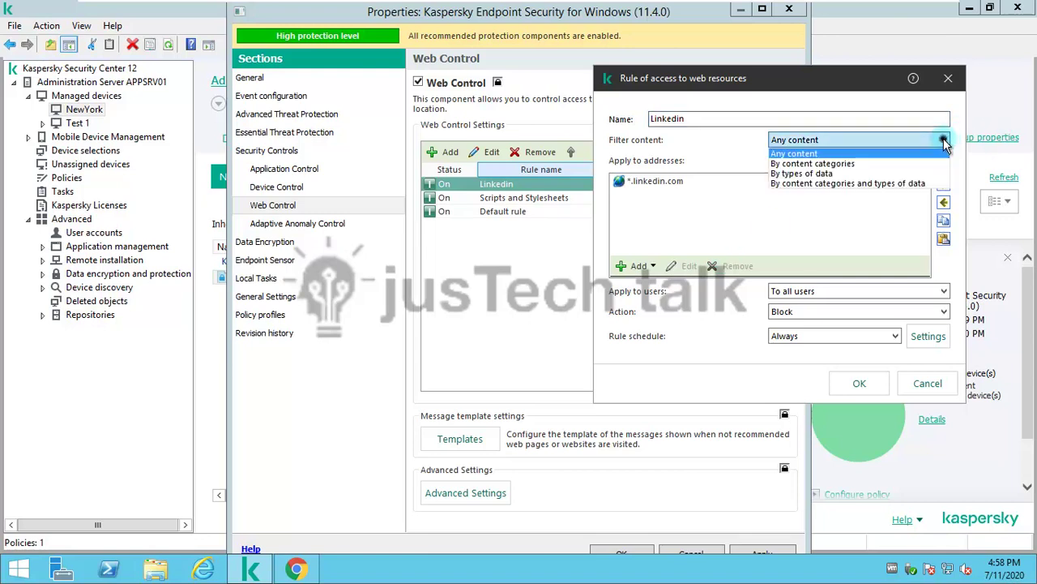
click(825, 174)
click(618, 175)
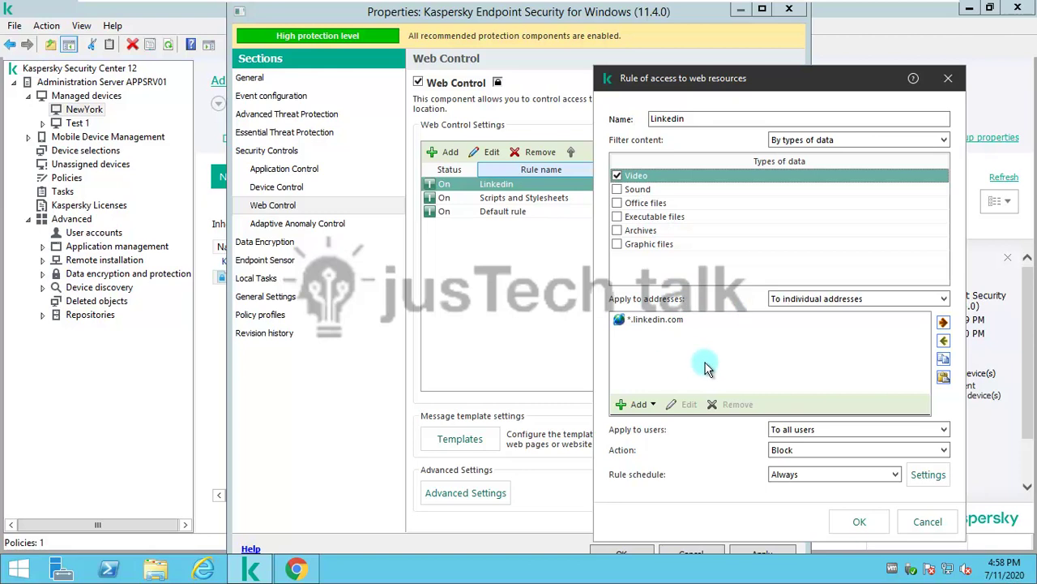
click(940, 143)
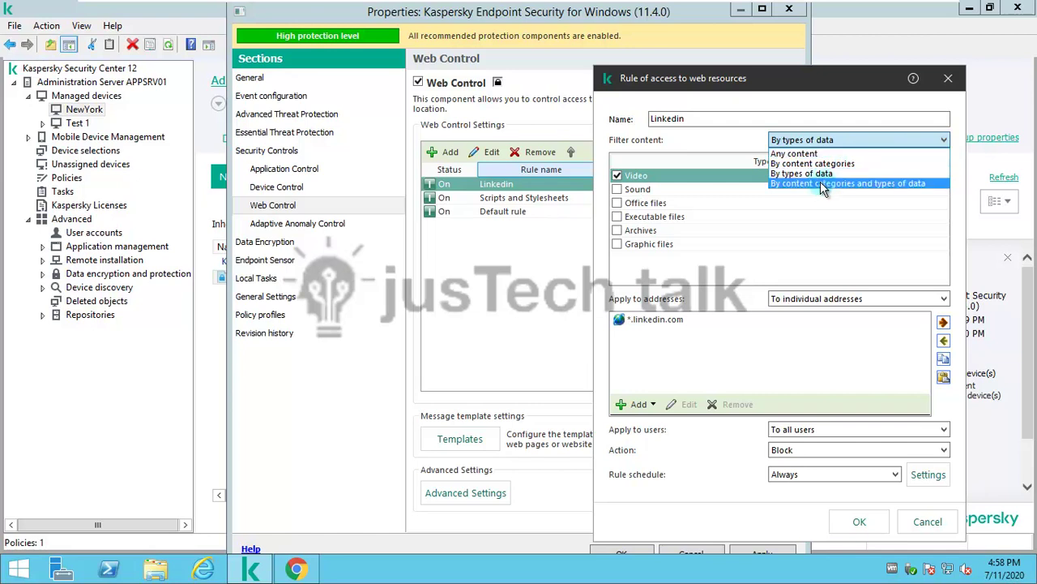
- Try Any content, To all addresses, then content categories with Social networks in the Linkedin rule
click(796, 154)
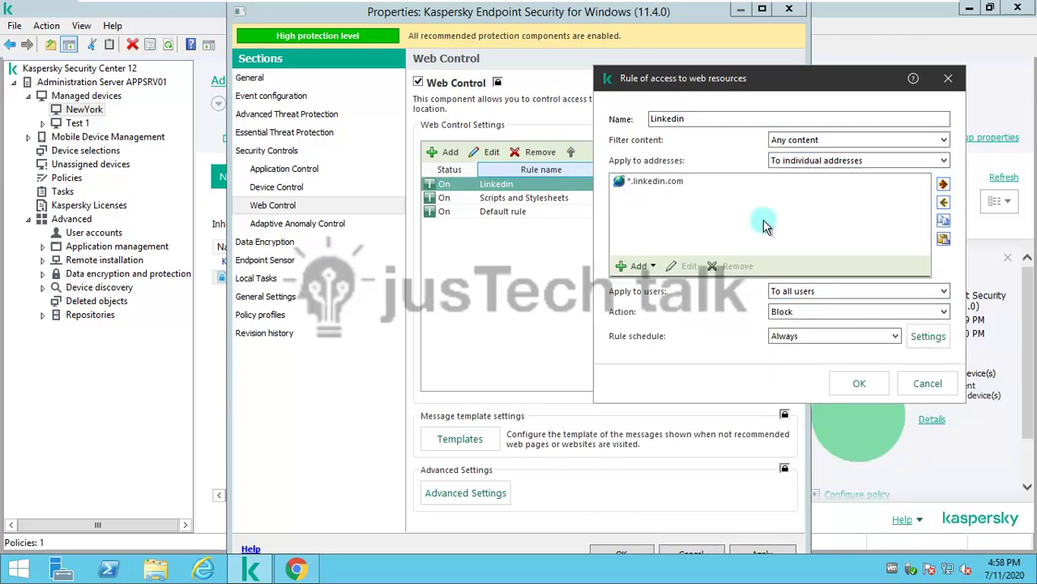
click(855, 161)
click(827, 175)
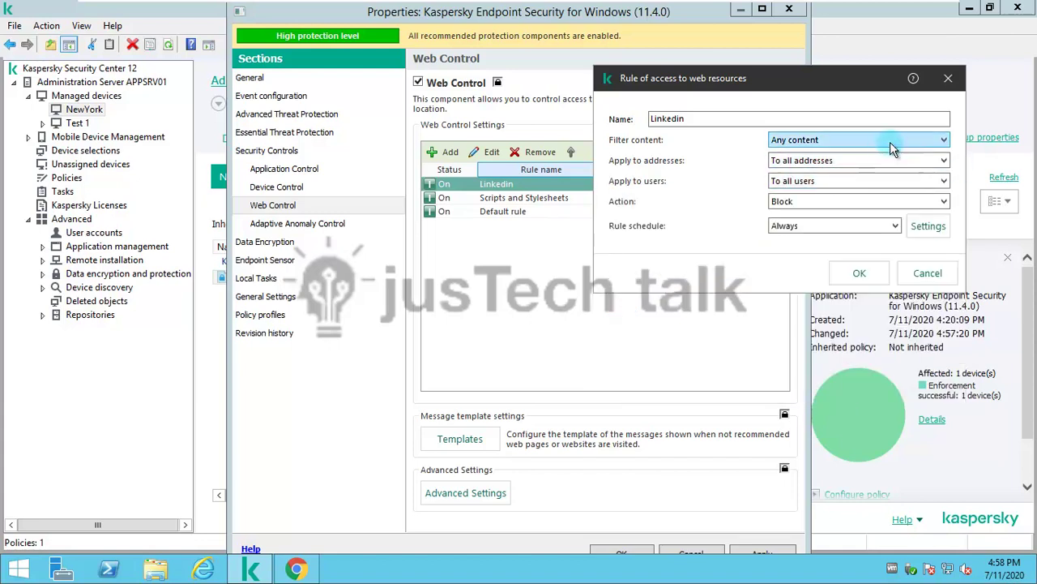
click(937, 139)
click(845, 162)
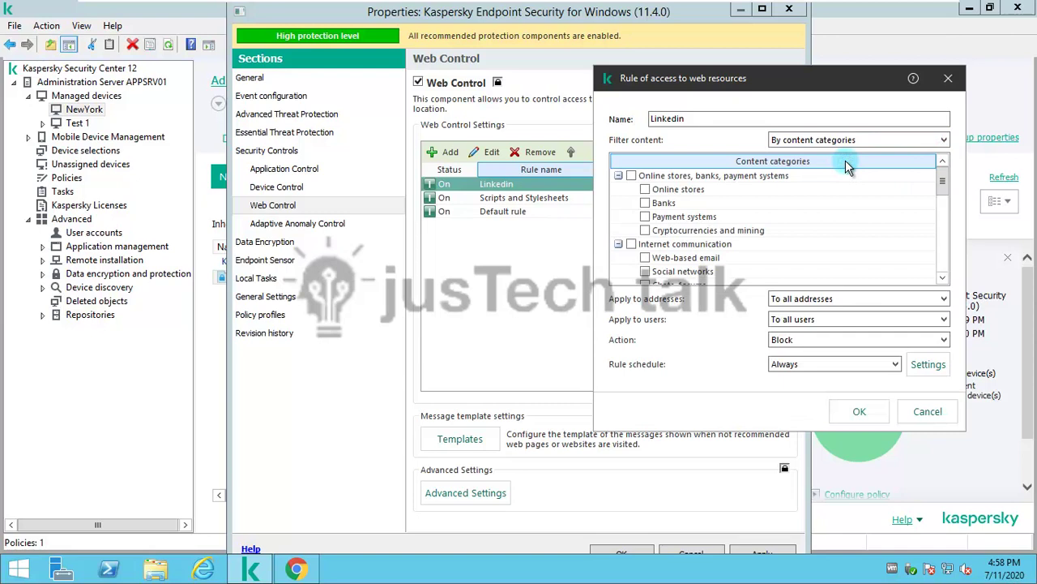
click(646, 272)
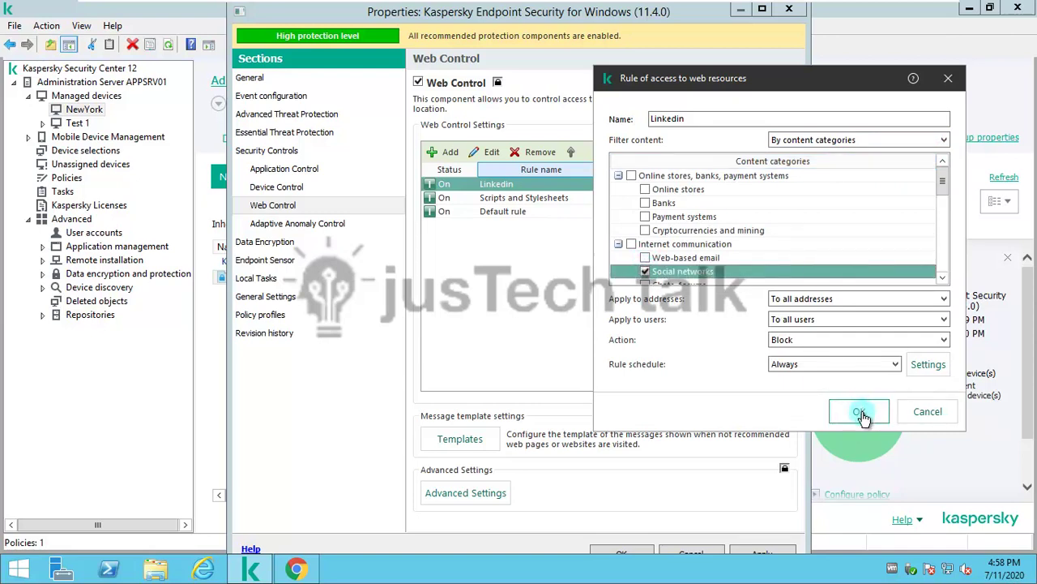
- Review the address scope and Always schedule grid, then cancel the Linkedin rule edits
click(882, 304)
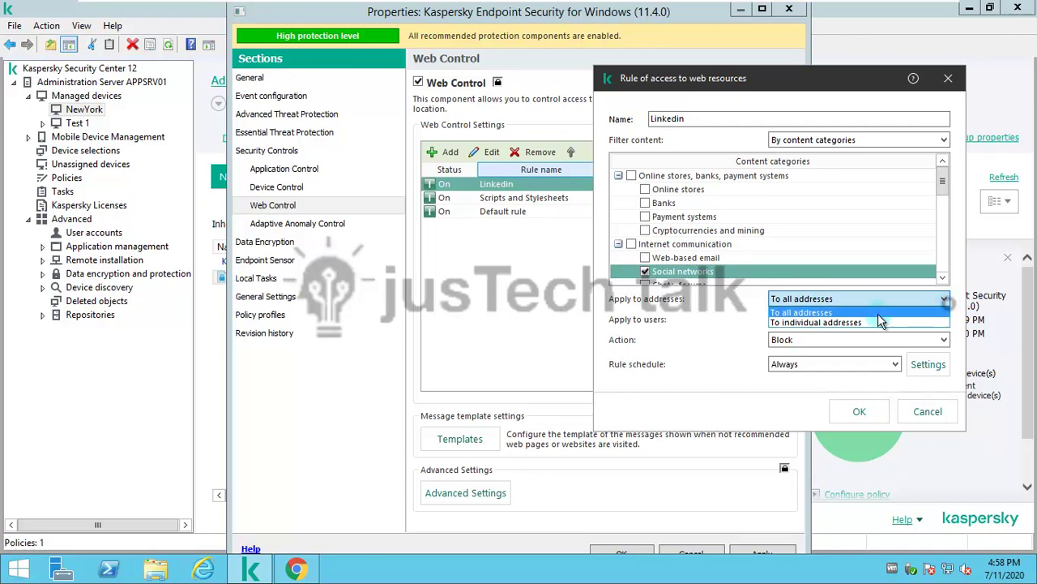
click(675, 321)
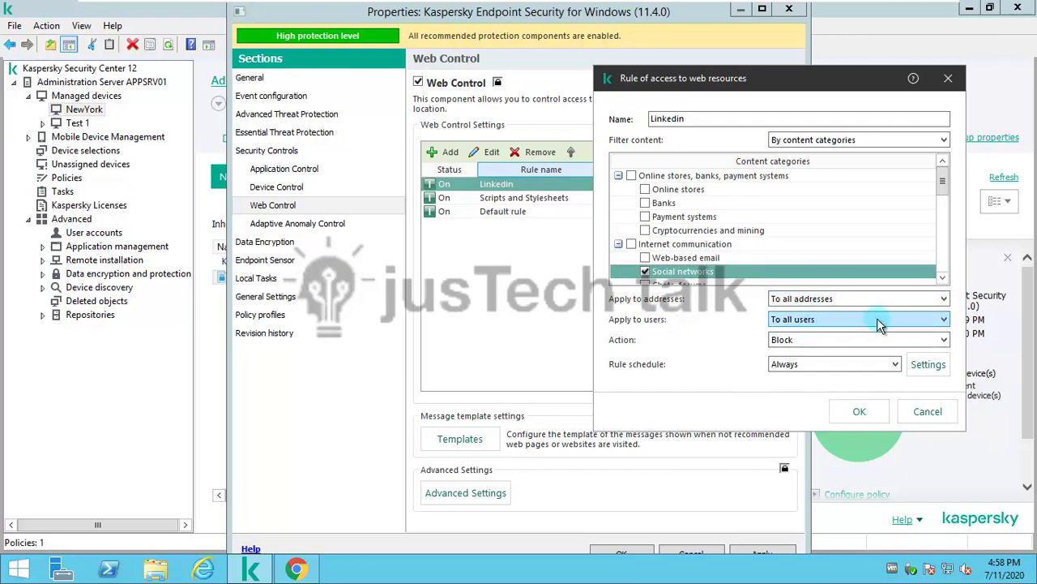
click(894, 365)
click(713, 344)
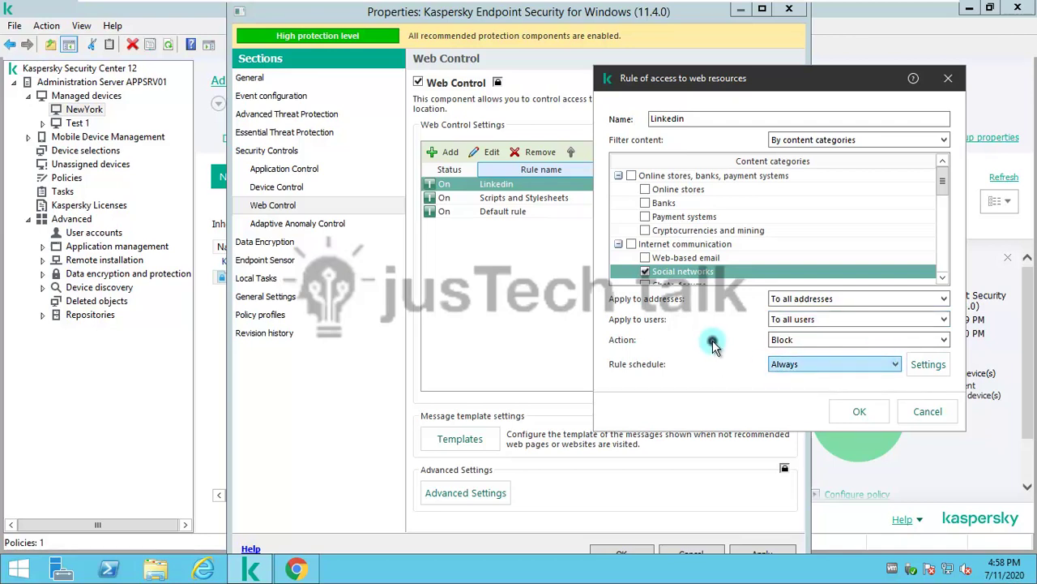
click(928, 364)
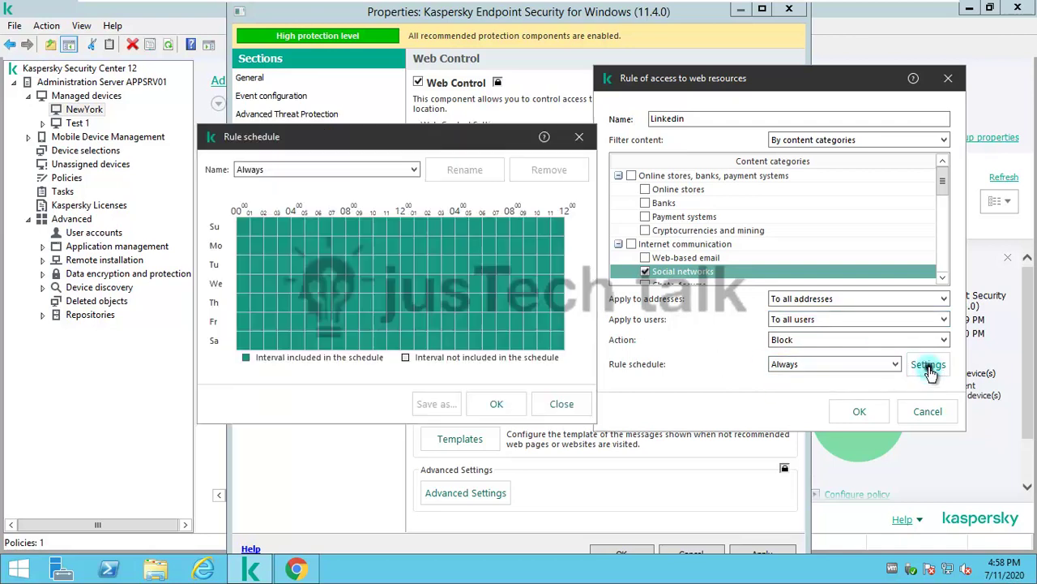
click(578, 136)
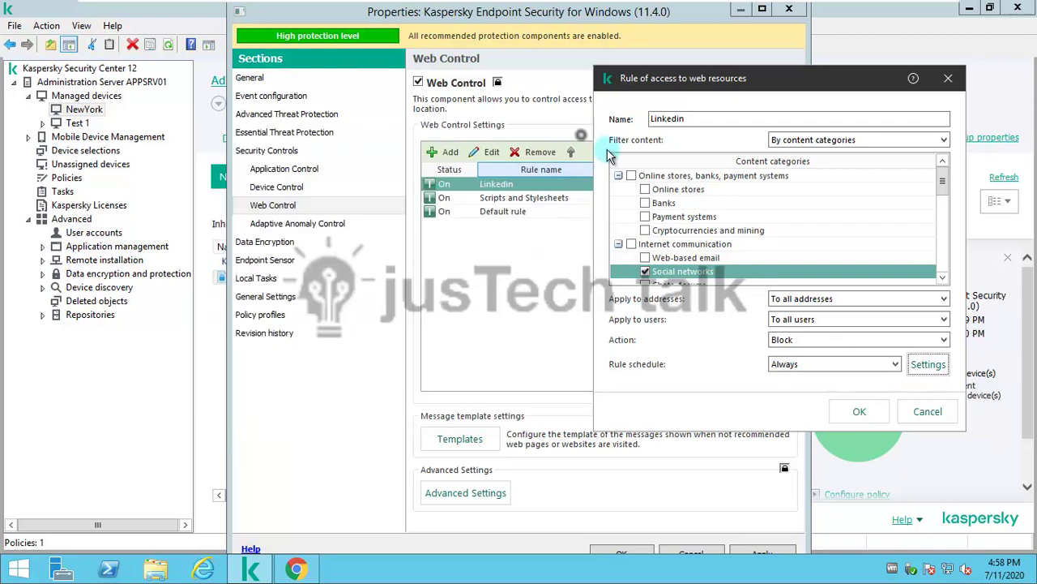
click(928, 411)
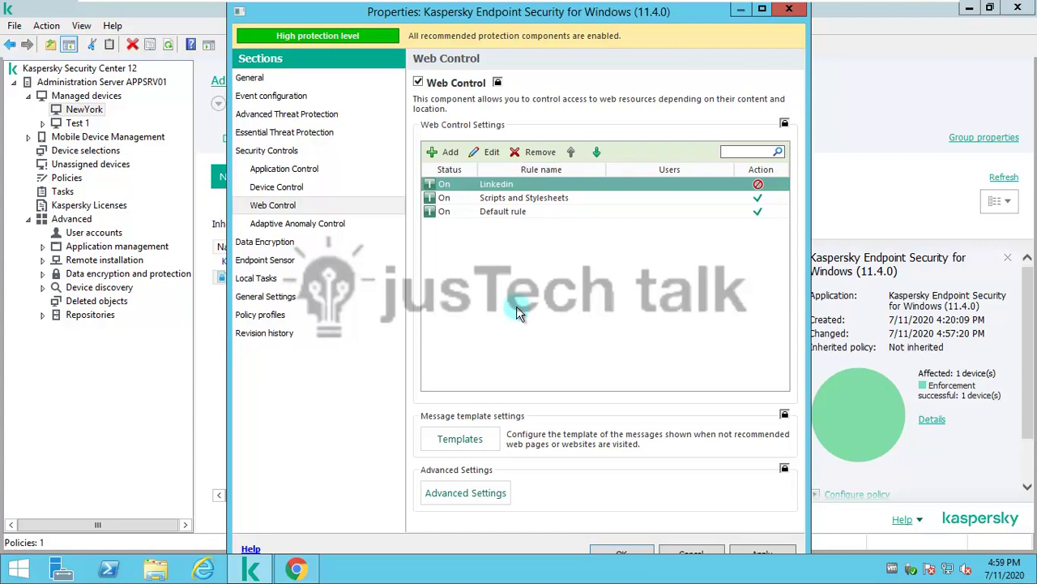
- Set the Linkedin rule to filter by content categories Web-based email and Social networks
click(489, 153)
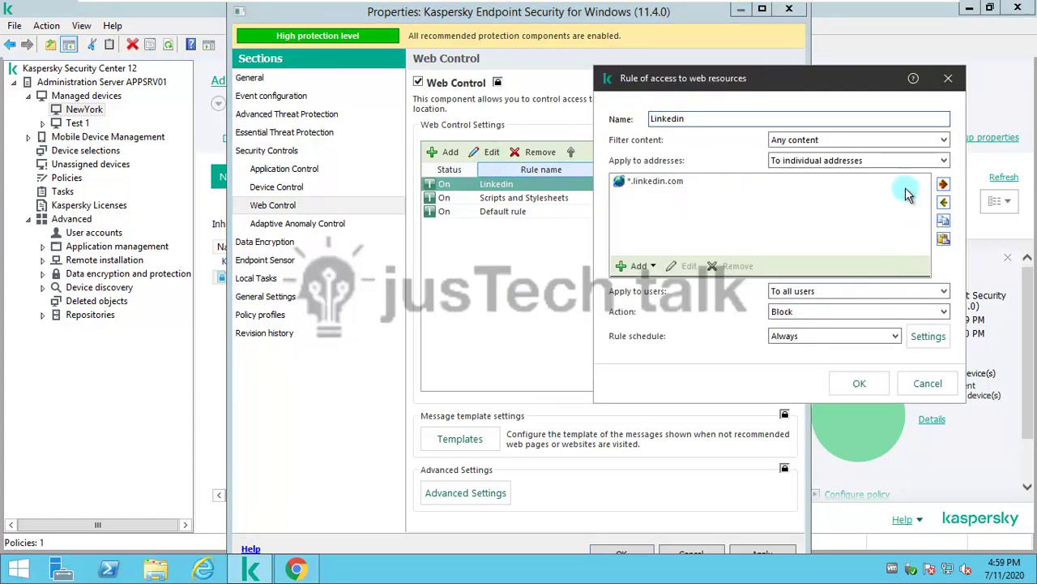
click(943, 139)
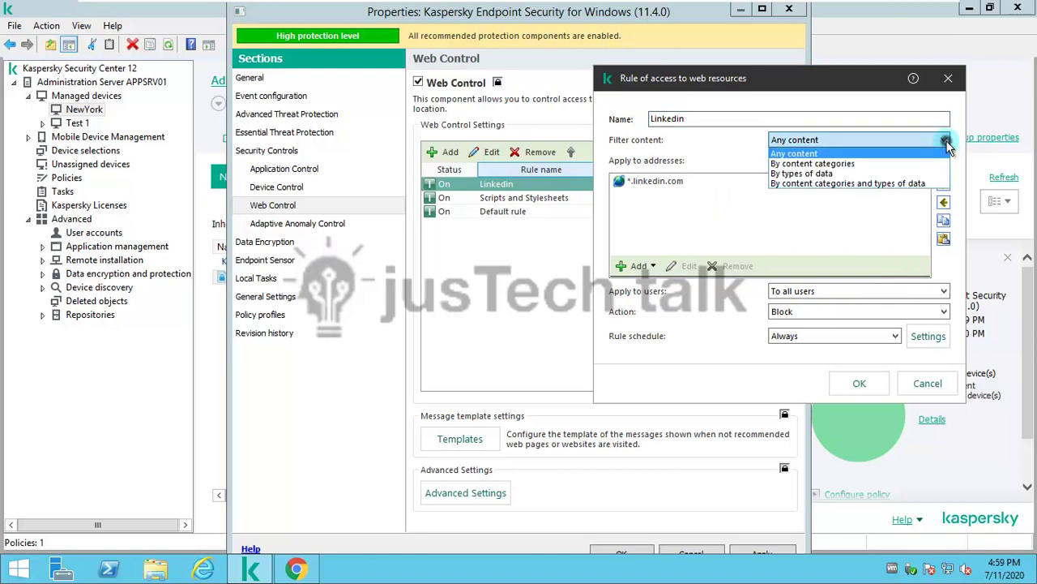
click(866, 165)
click(645, 258)
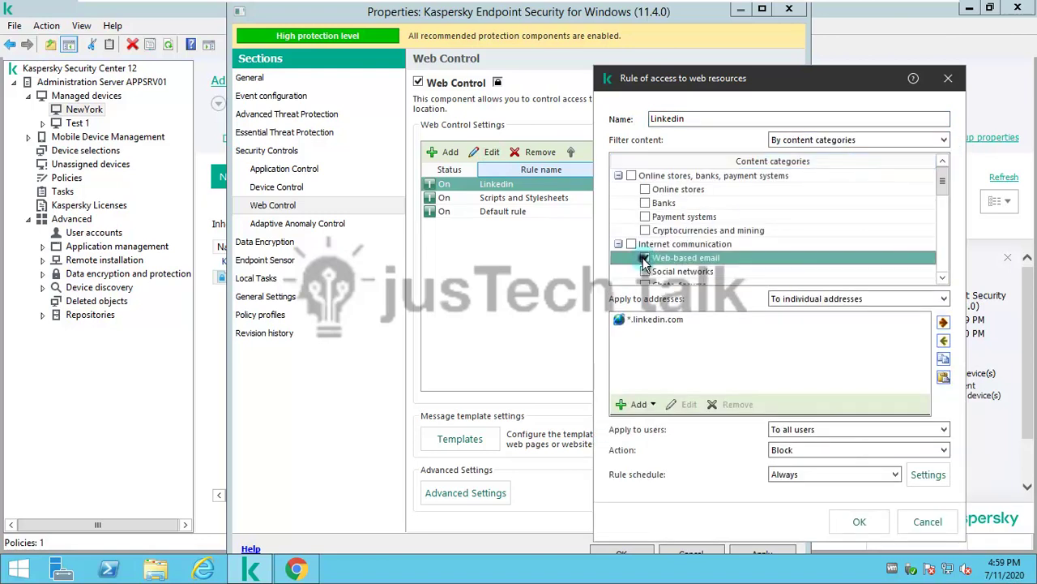
click(645, 271)
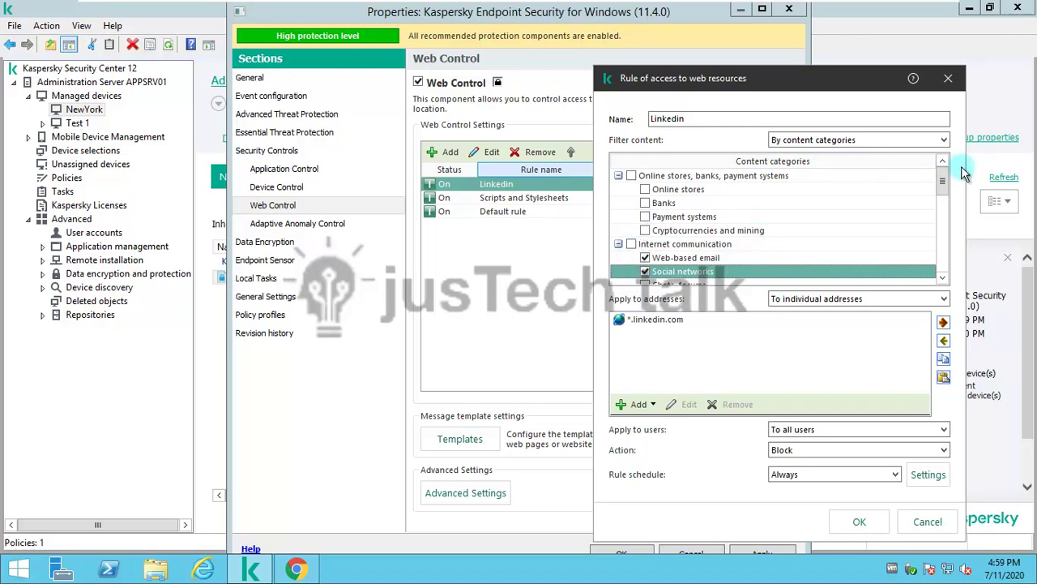
mouse_move(945, 182)
mouse_down()
mouse_move(945, 219)
mouse_move(945, 198)
mouse_up()
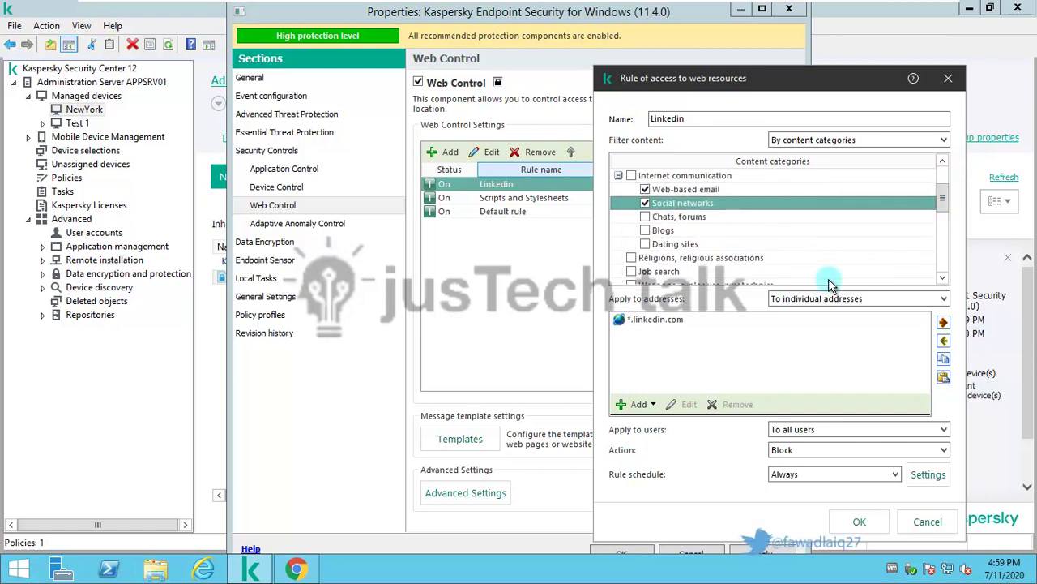
- Remove *.linkedin.com, apply the rule to all addresses, recheck it, and save the policy
click(661, 321)
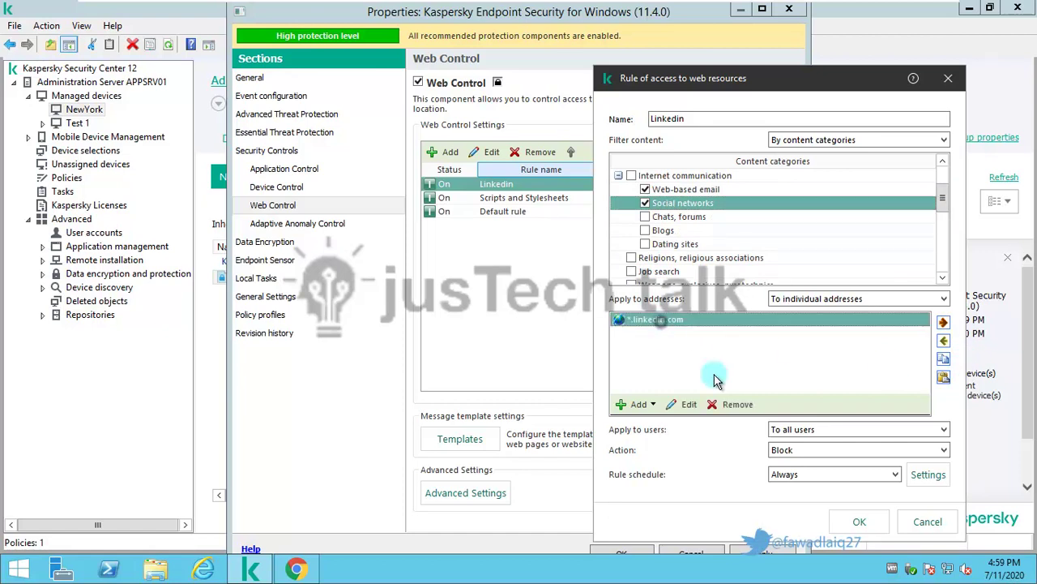
click(740, 410)
click(942, 299)
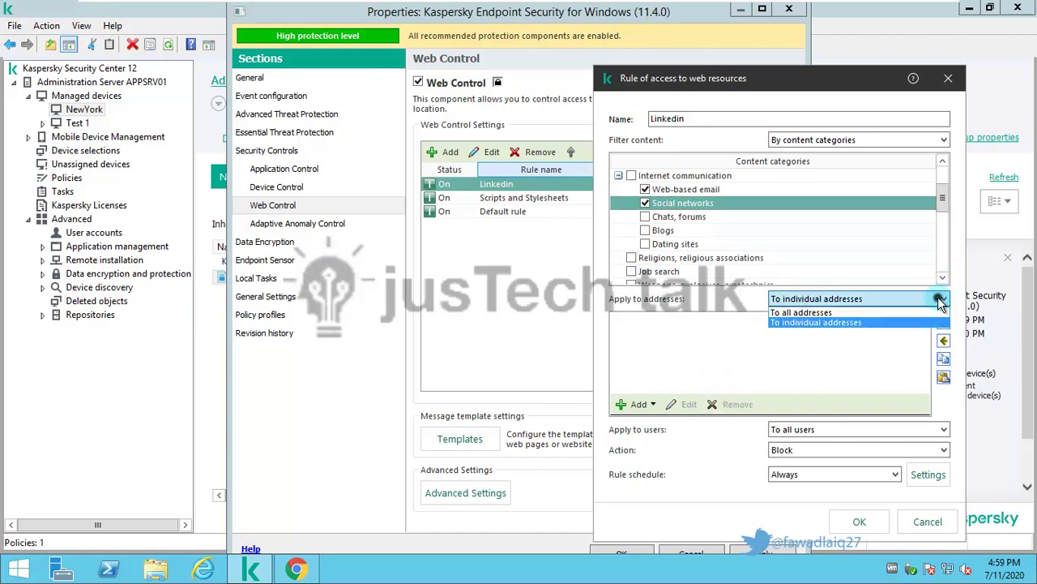
click(843, 312)
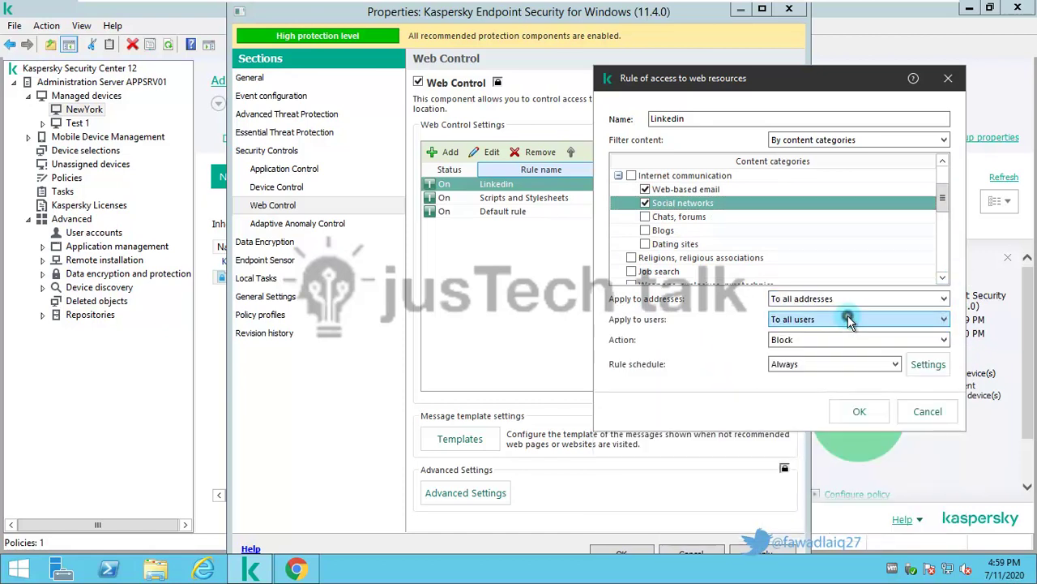
click(861, 413)
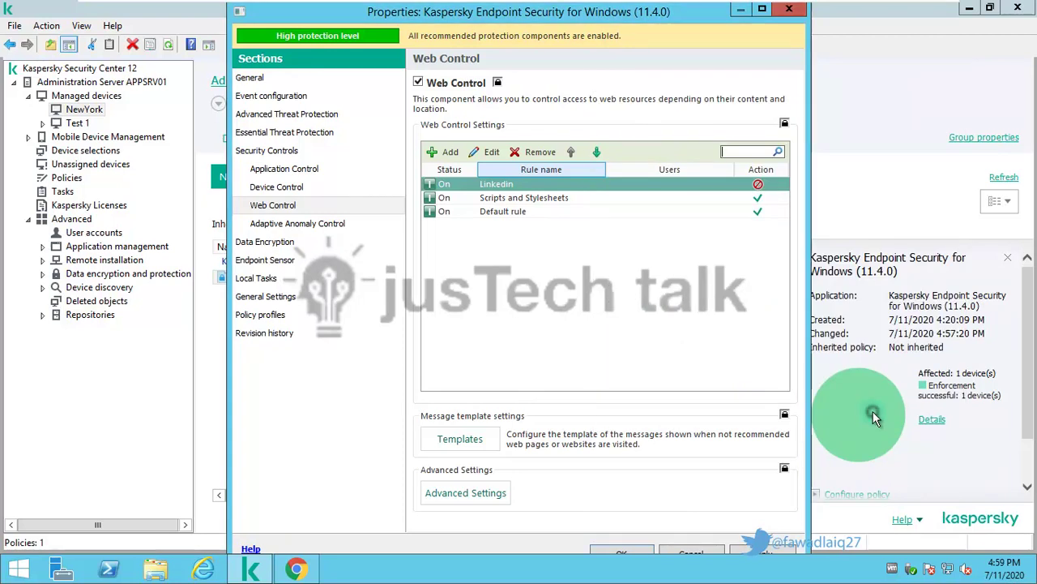
click(494, 152)
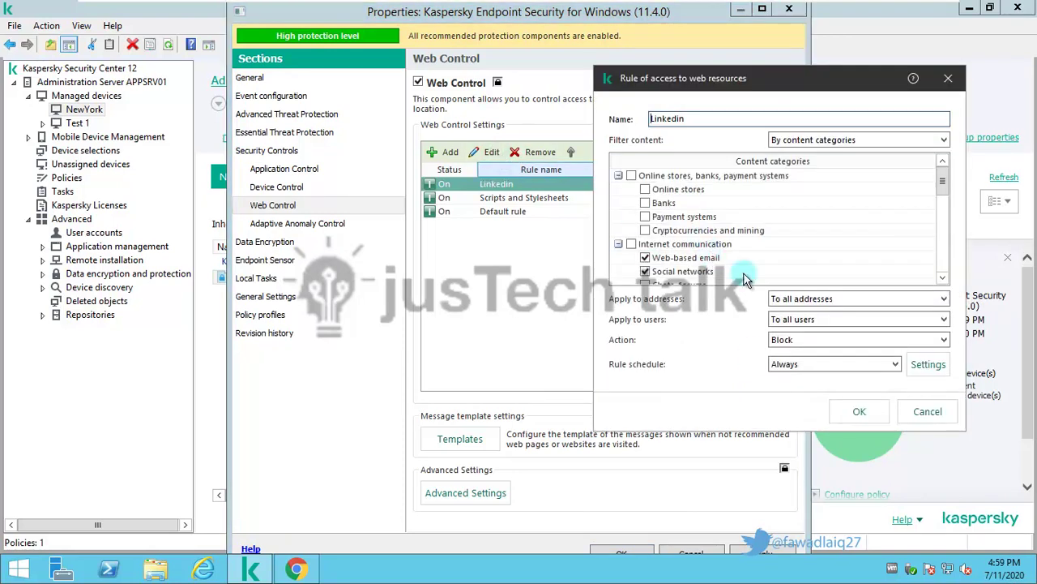
click(859, 411)
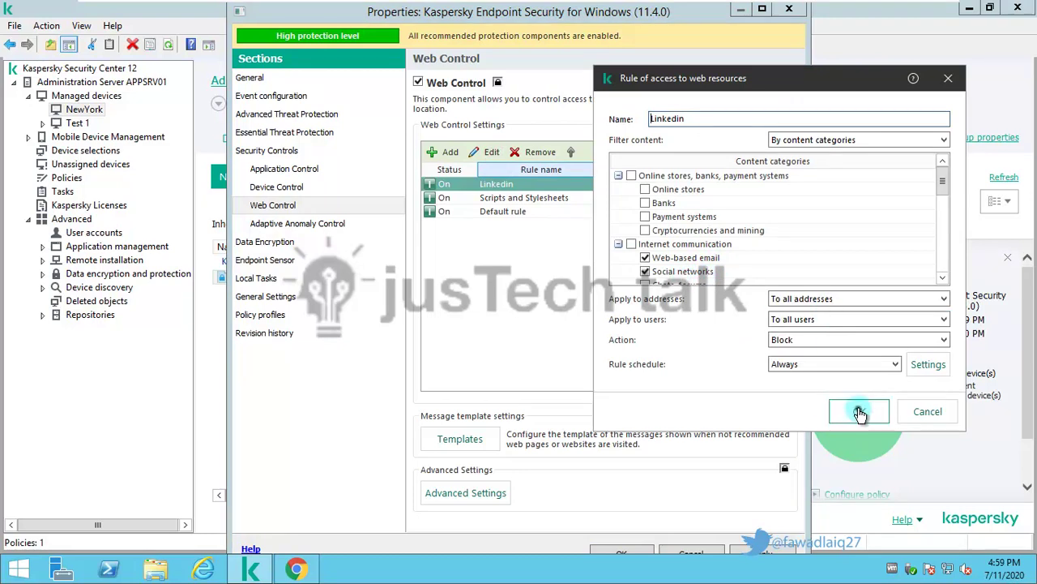
click(625, 554)
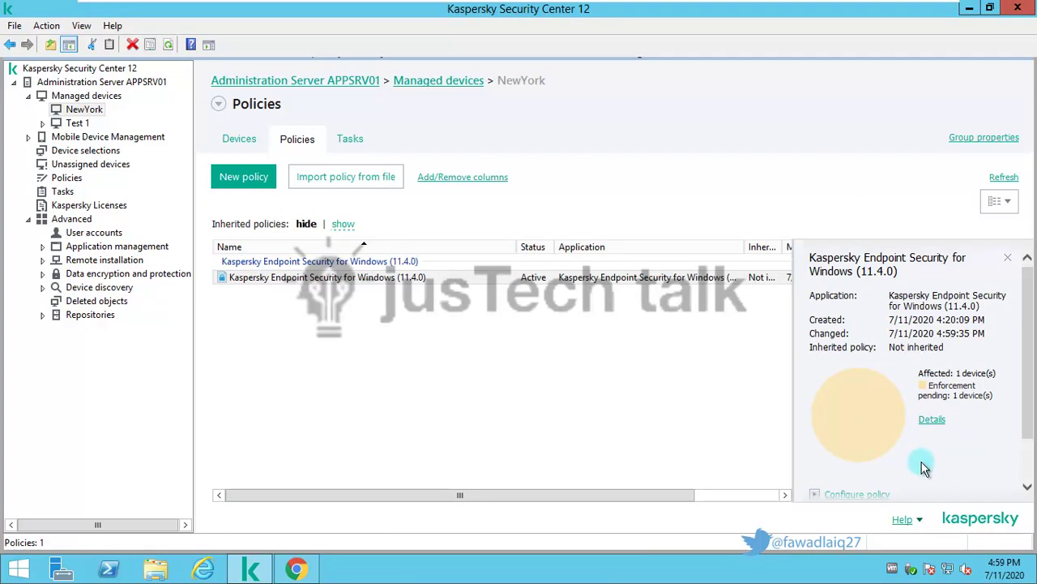
- On WS02, reload facebook.com to see it now denied by the Linkedin rule
mouse_move(857, 4)
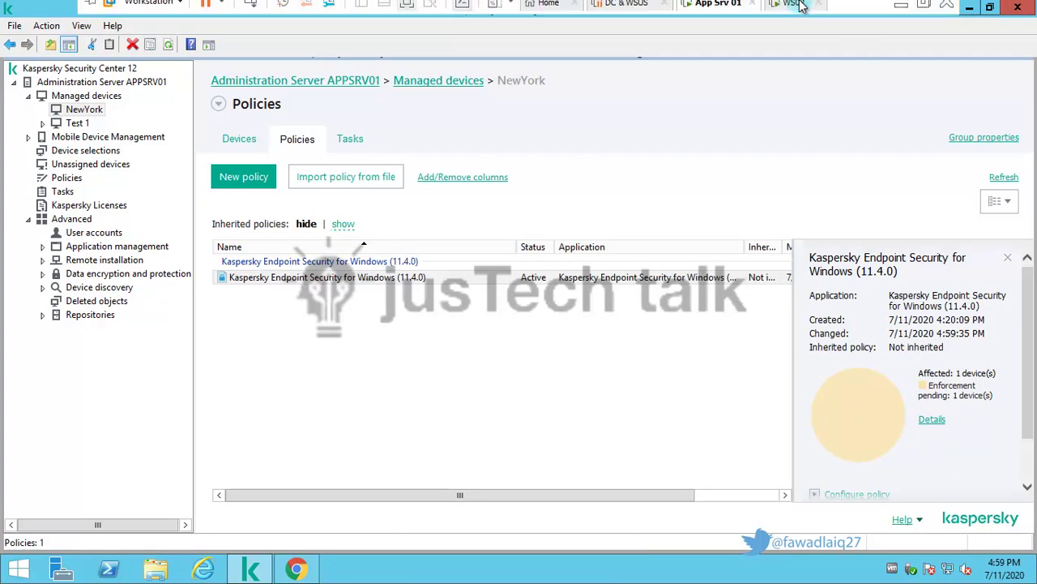
click(790, 14)
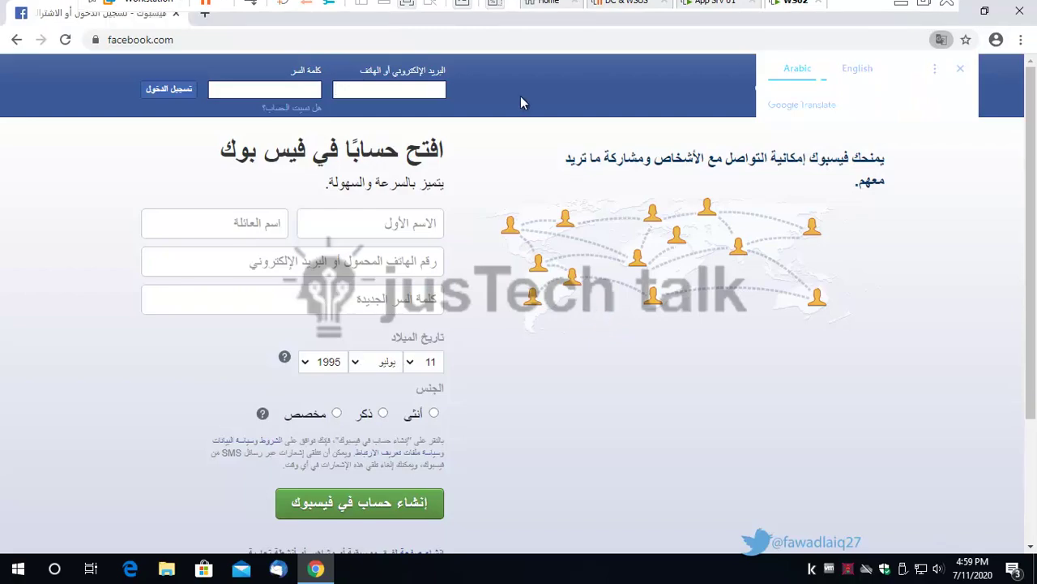
click(493, 41)
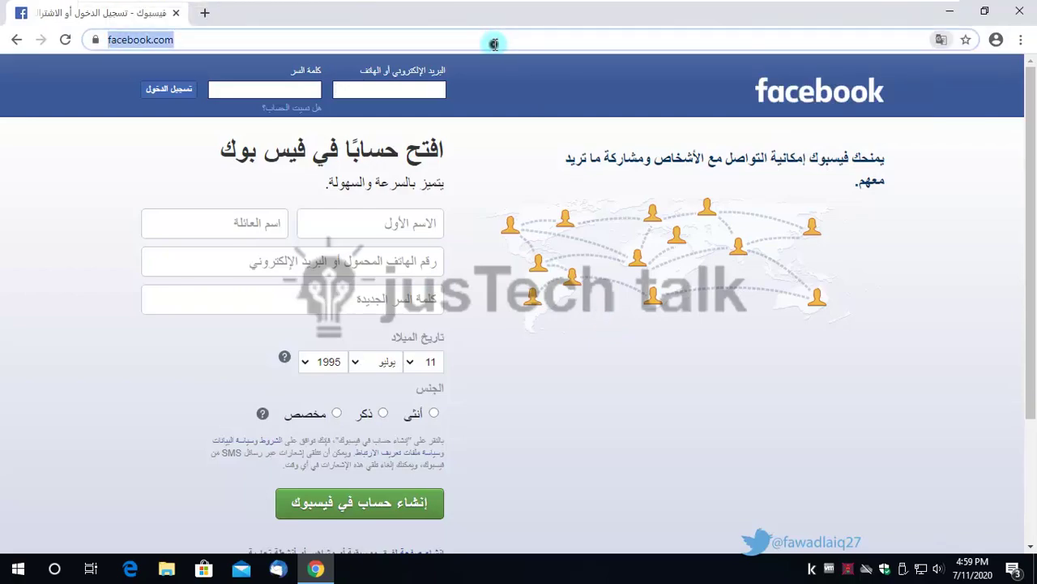
key(Return)
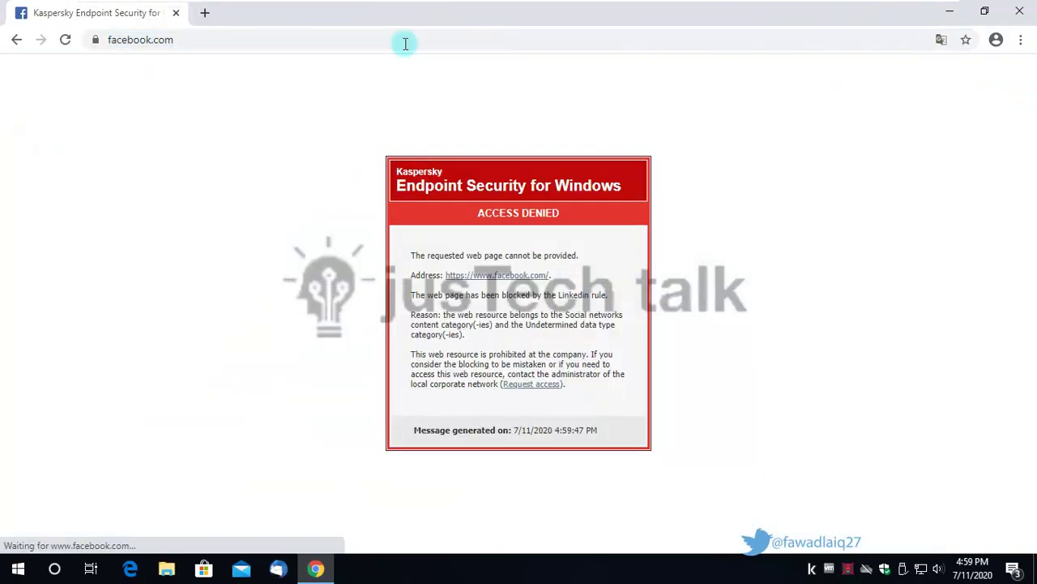
- Open new tabs for gmail.com and hotmail.com to confirm they're denied, then return to App Srv 01
click(205, 13)
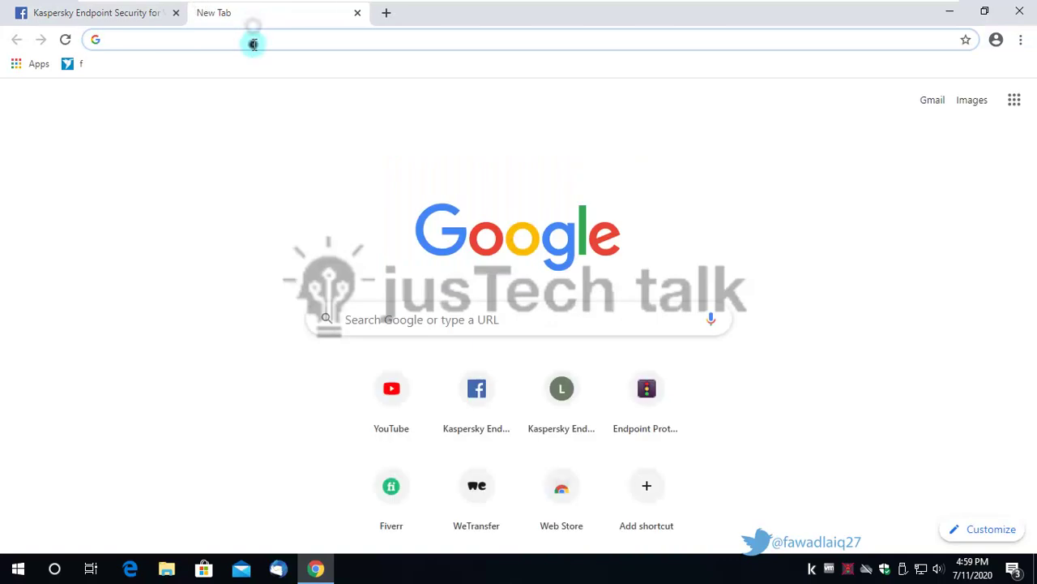
text(https:/)
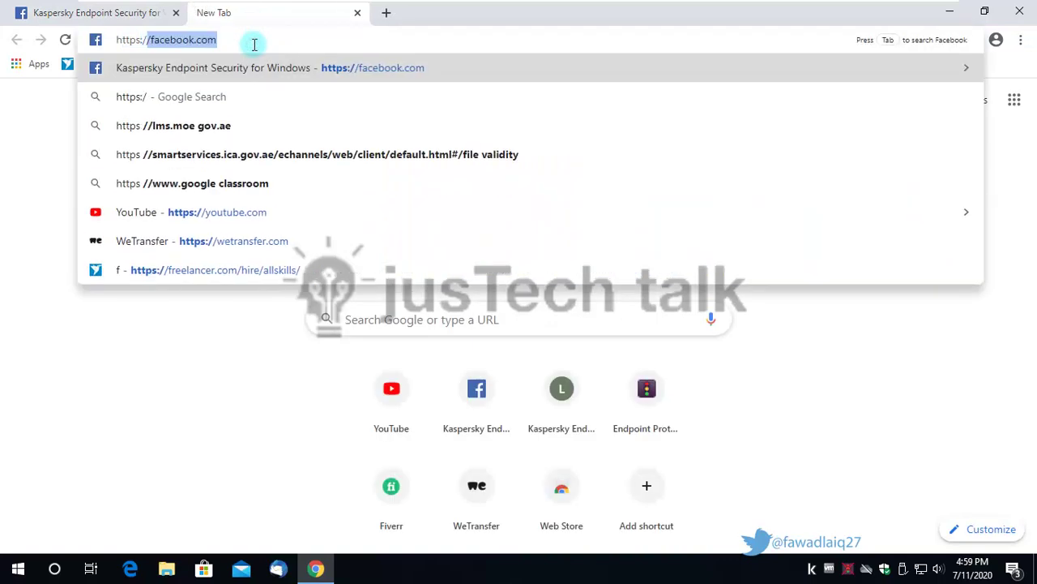
text(/gmail.com)
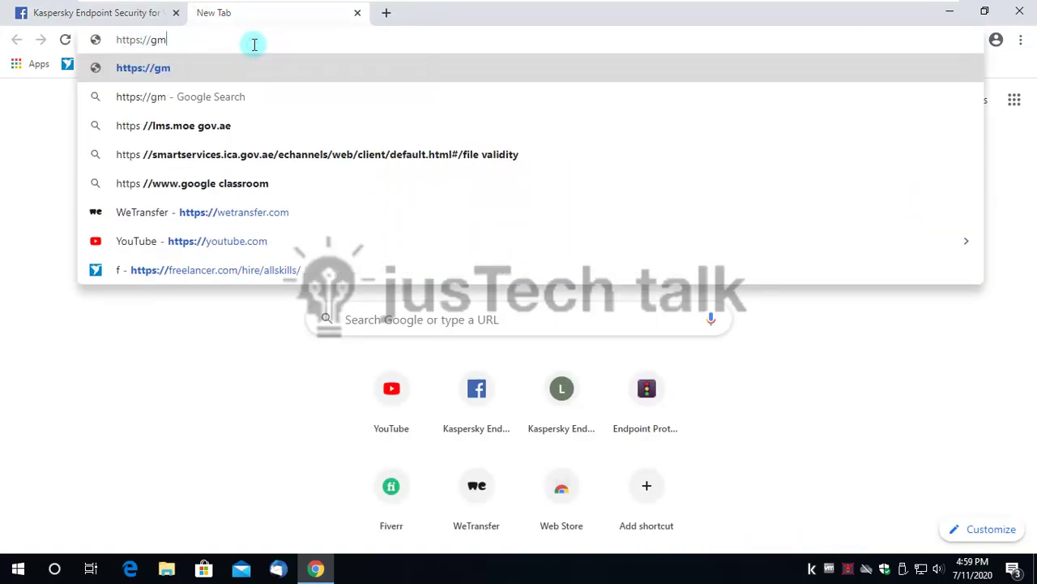
key(Return)
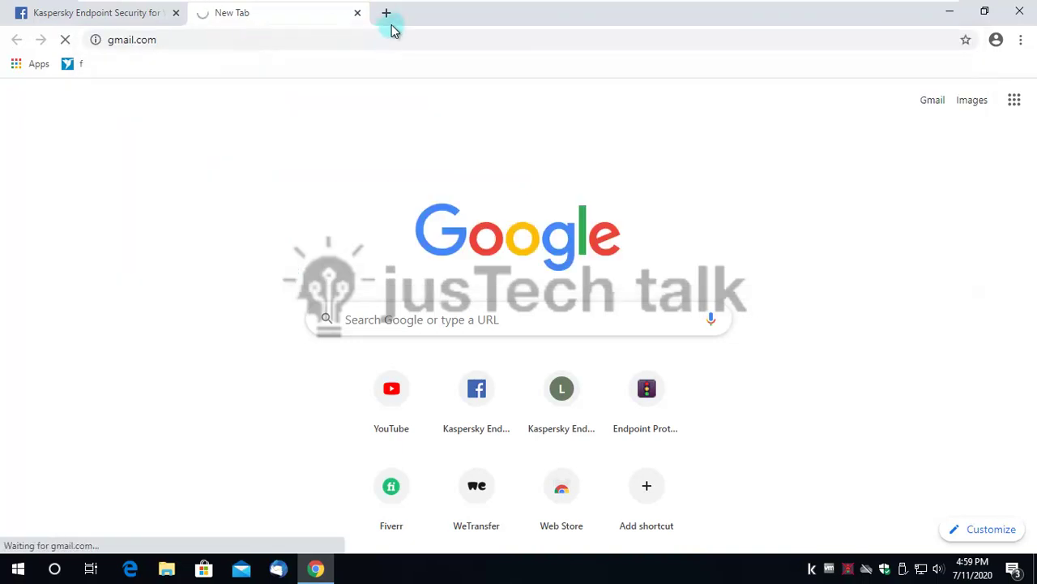
click(388, 16)
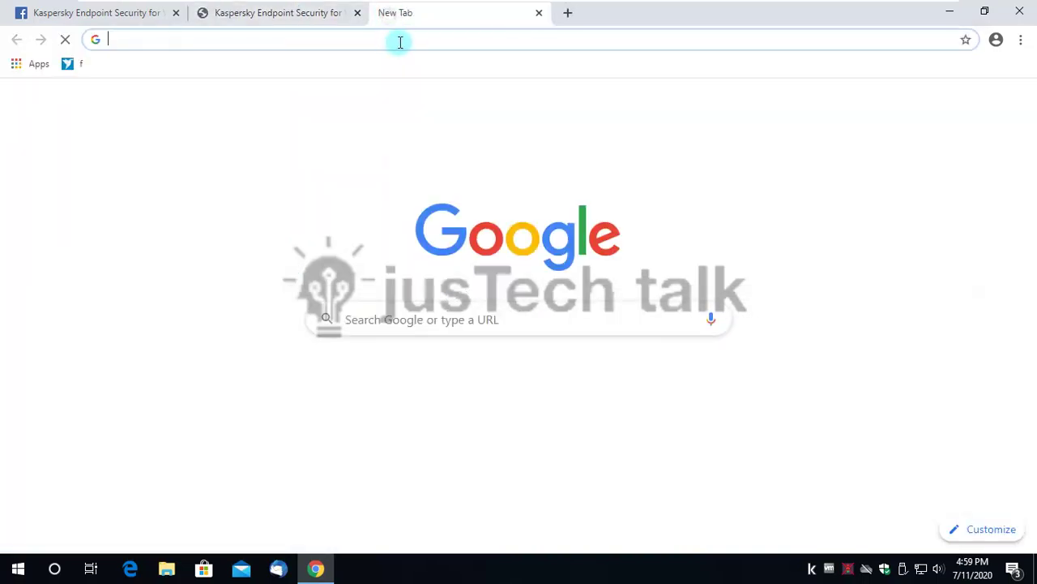
text(hotmail.com)
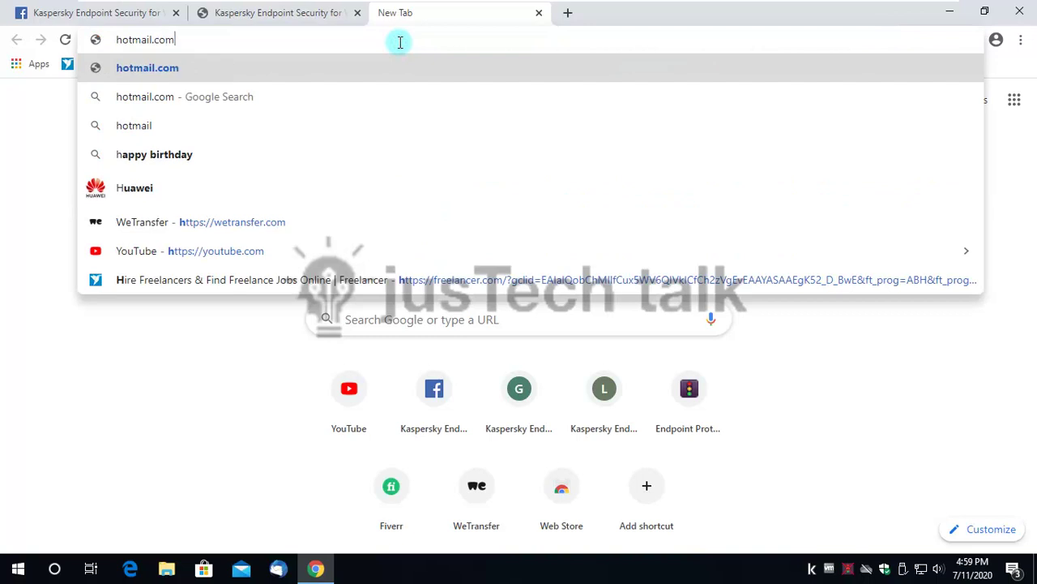
key(Return)
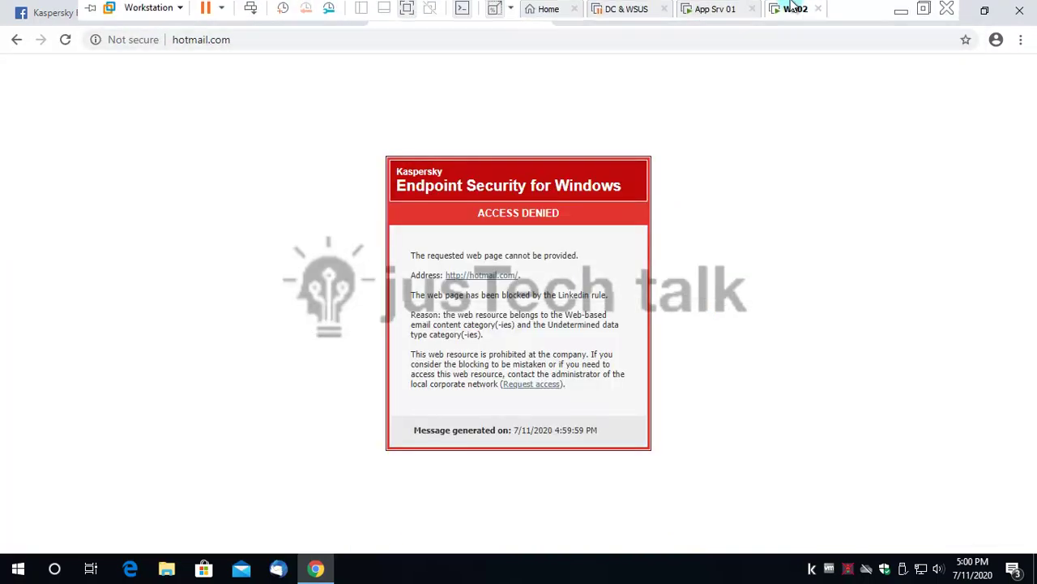
click(715, 11)
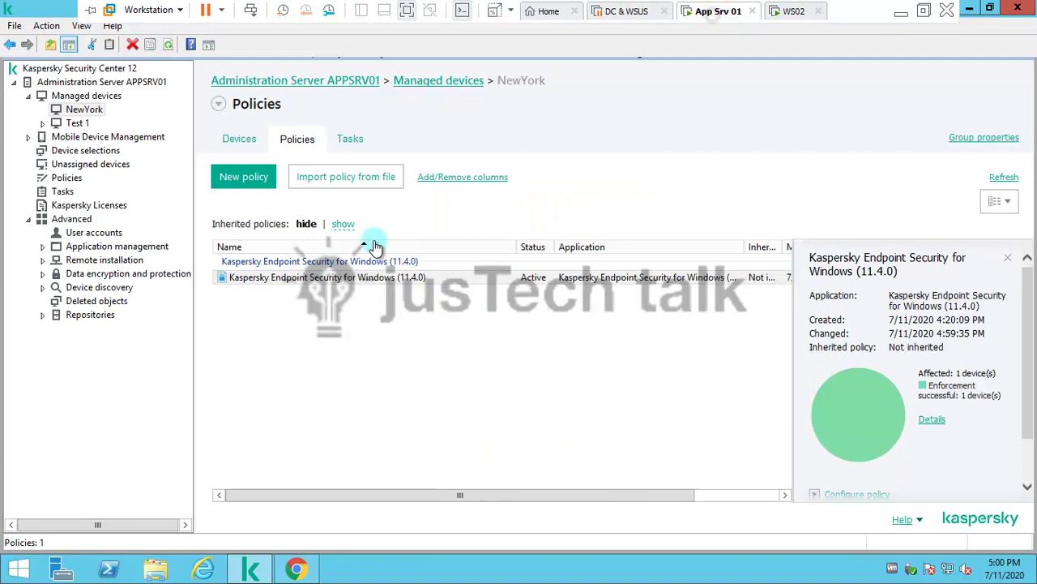
click(344, 278)
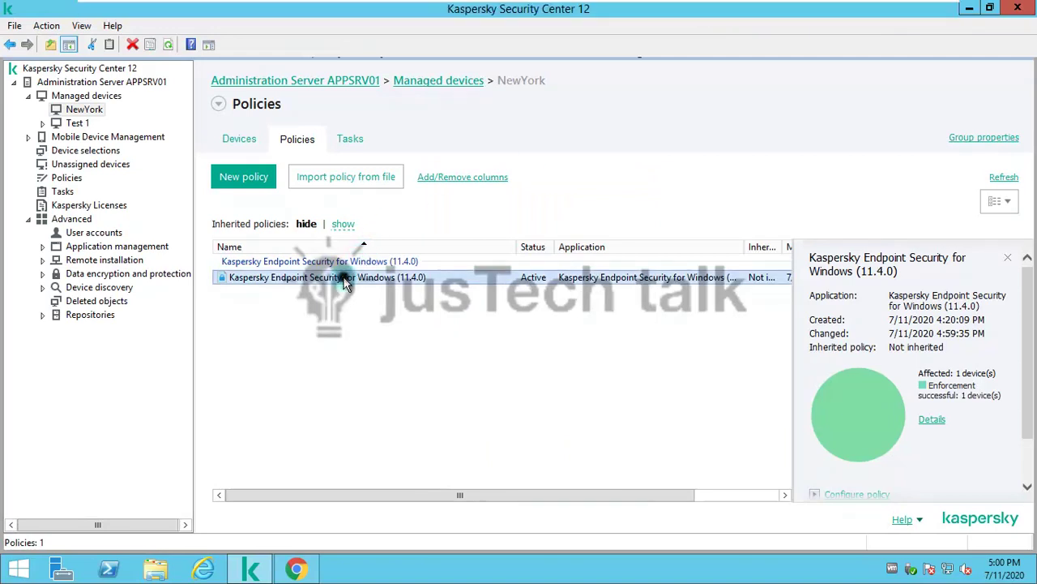
double_click(344, 278)
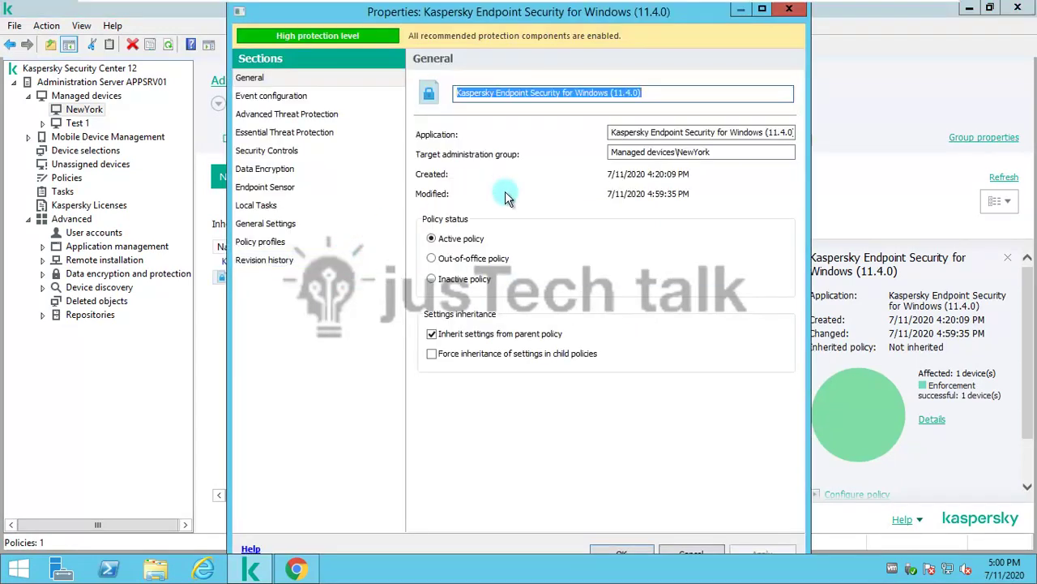
click(272, 152)
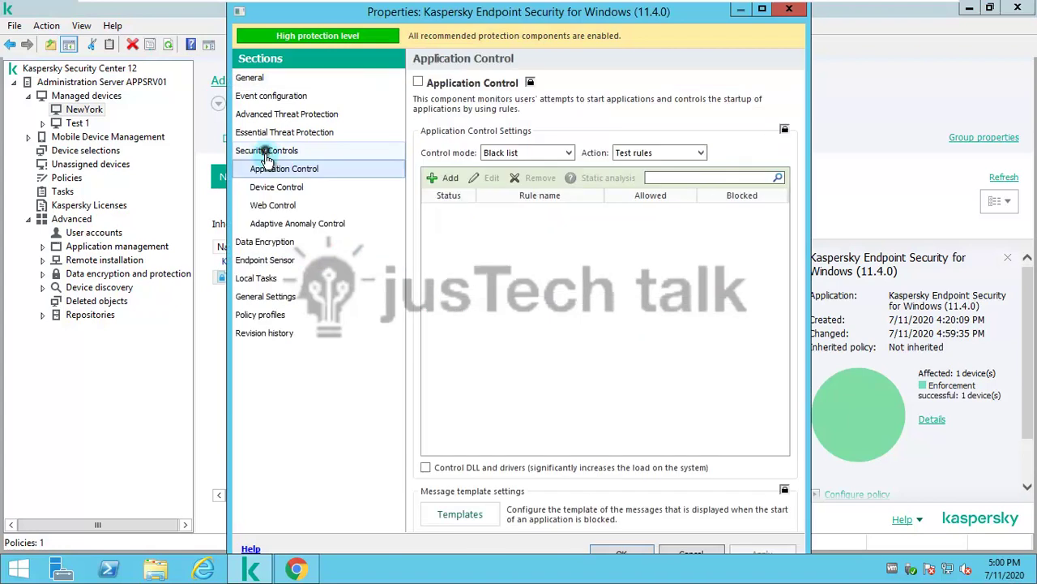
click(276, 207)
click(498, 184)
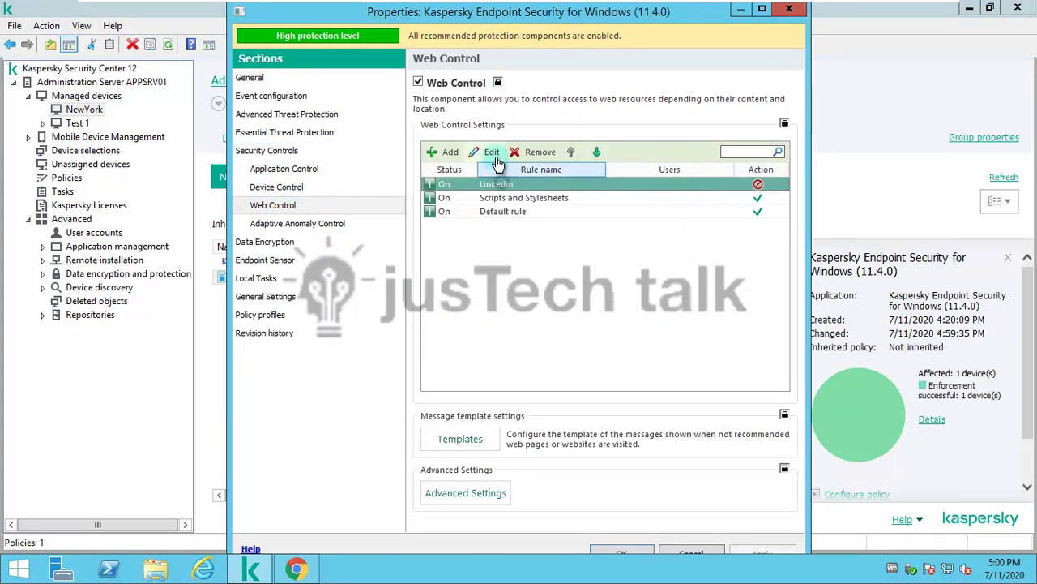
click(493, 153)
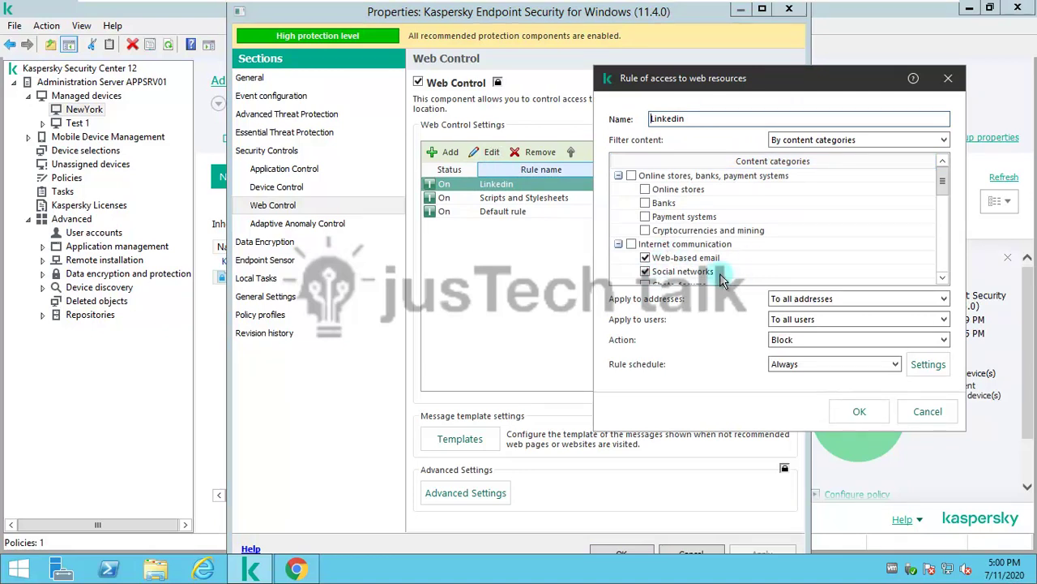
click(859, 411)
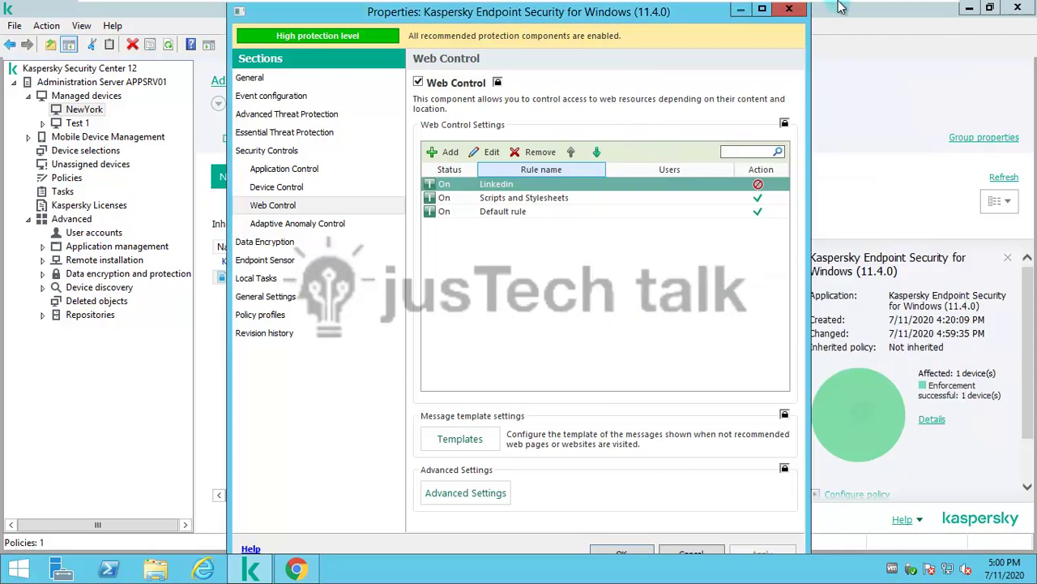